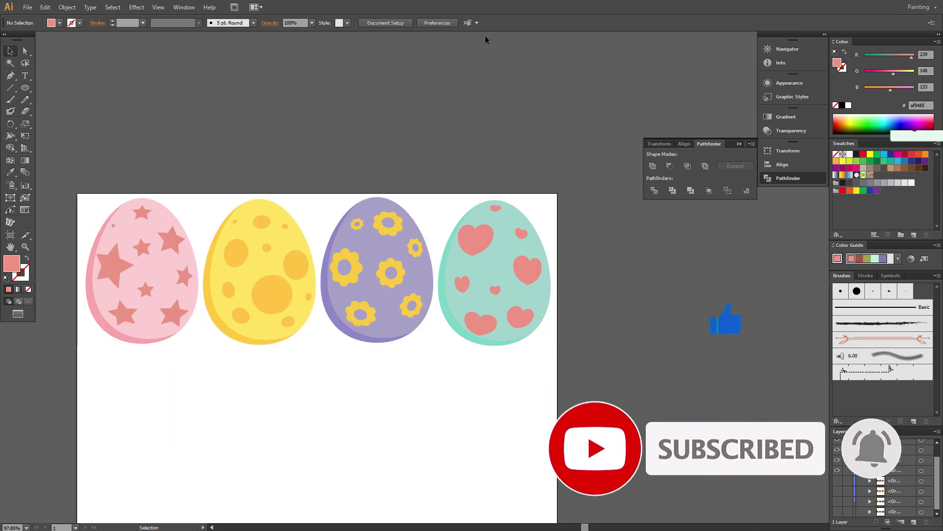
# Clear away the finished four-egg preview, leaving an empty white artboard
pyautogui.hotkey('ctrl', 'a')
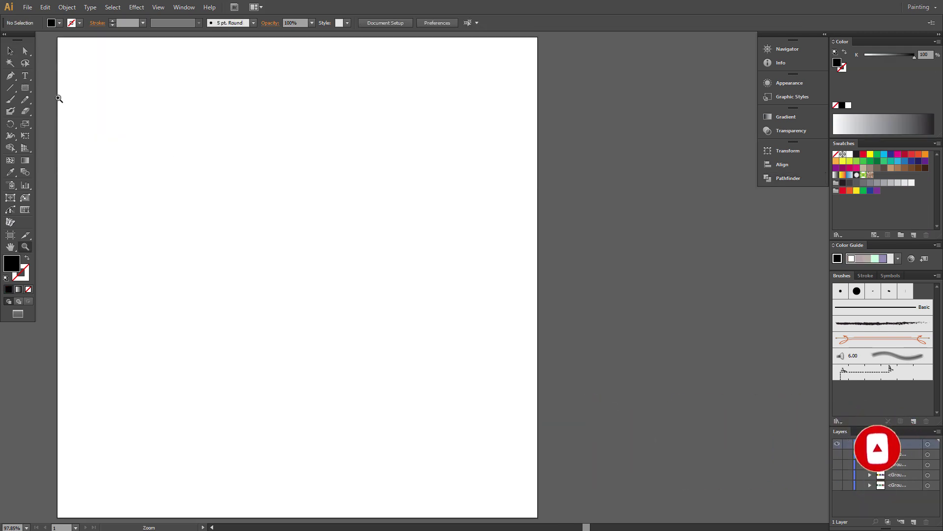
# Draw a large, tall black ellipse on the artboard with the Ellipse Tool
pyautogui.click(25, 87)
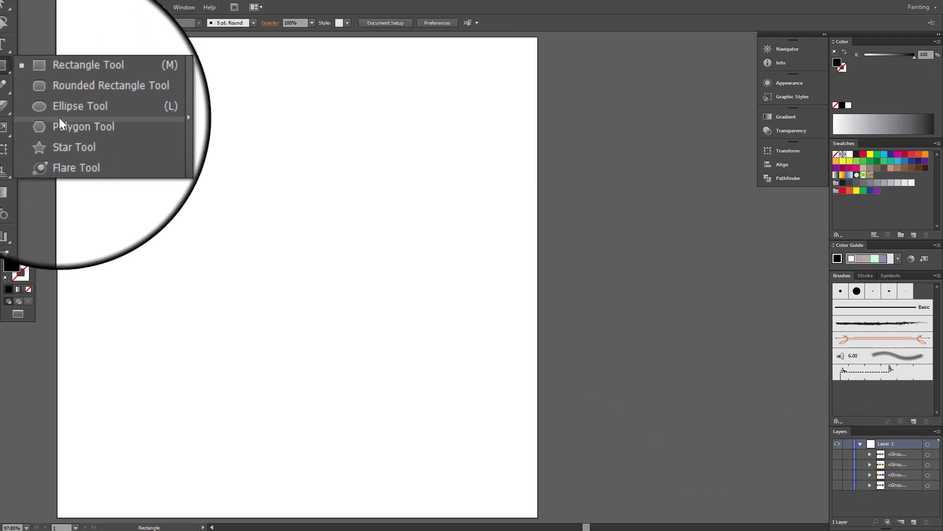
pyautogui.click(72, 113)
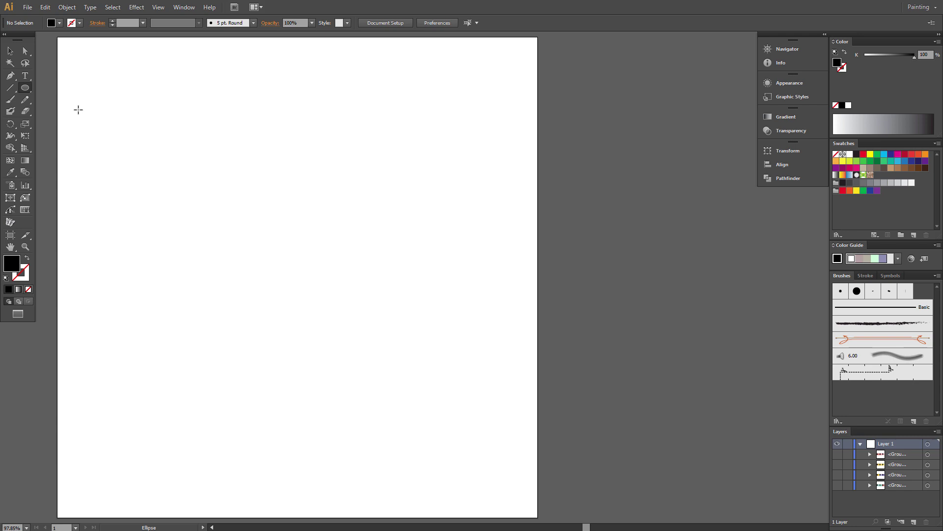
pyautogui.moveTo(173, 128); pyautogui.dragTo(435, 462)
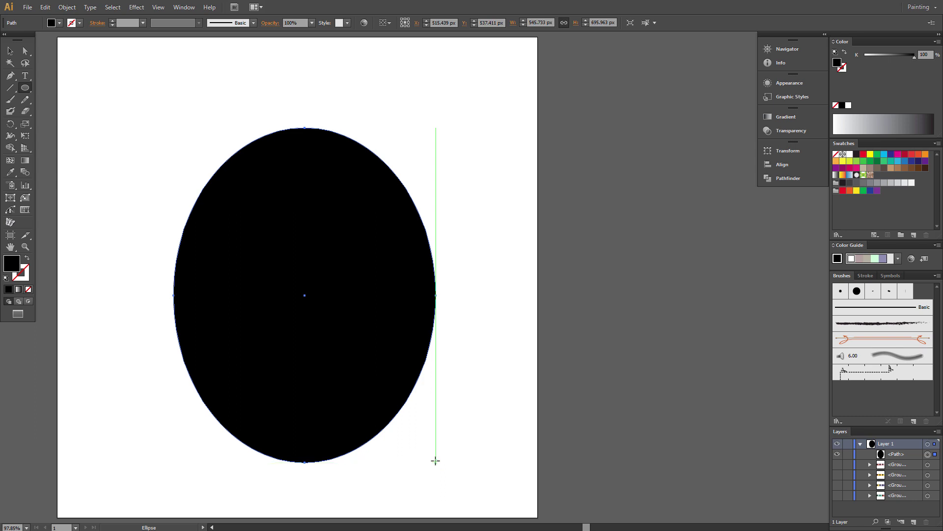
# Reshape the ellipse into an egg by raising its top anchor and flattening its bottom anchor
pyautogui.click(28, 53)
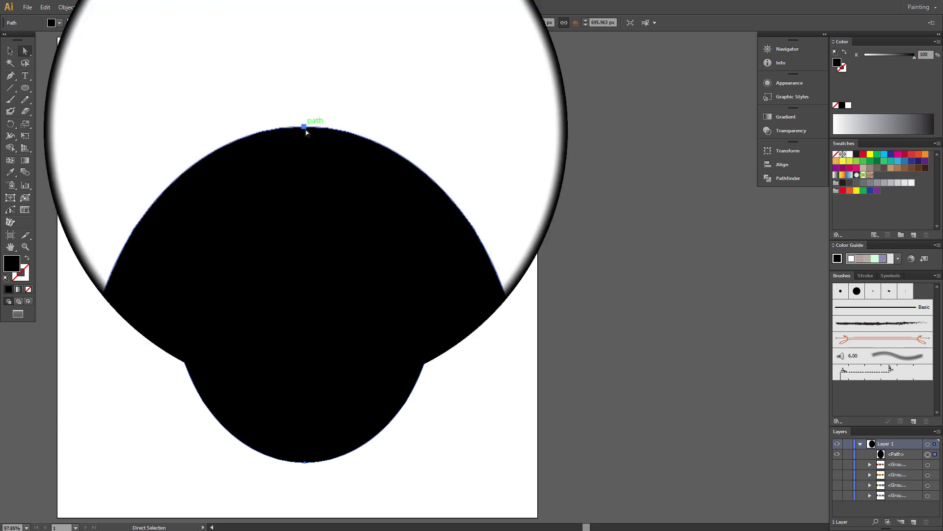
pyautogui.keyDown('shift'); pyautogui.click(305, 127); pyautogui.keyUp('shift')
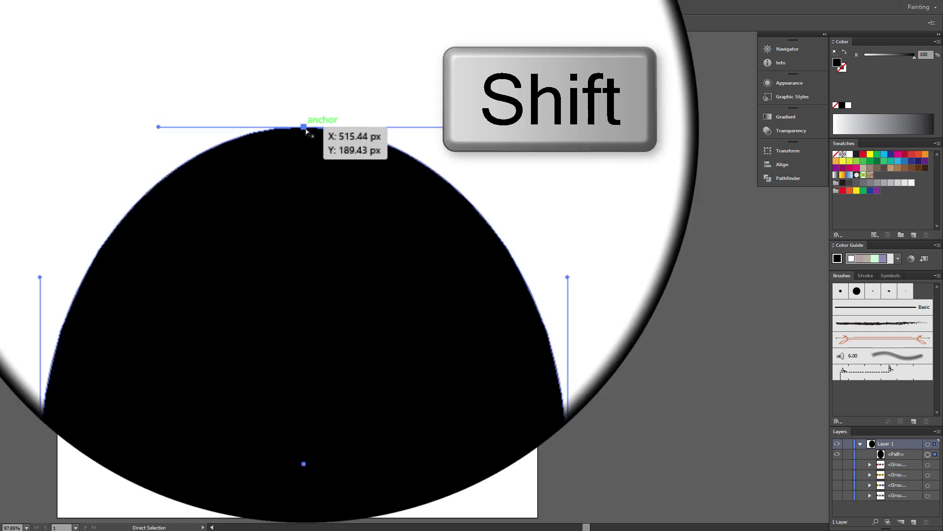
pyautogui.moveTo(306, 129); pyautogui.dragTo(305, 97)
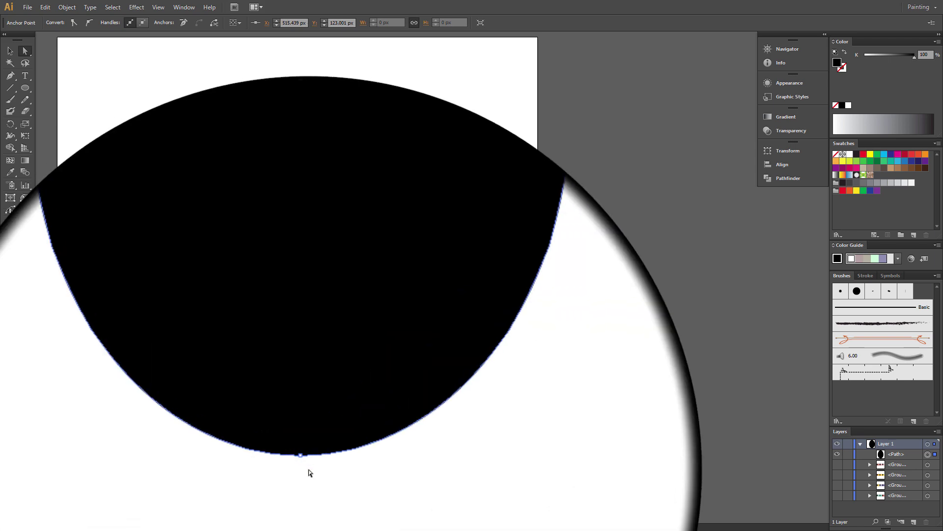
pyautogui.click(305, 461)
pyautogui.press('shift')
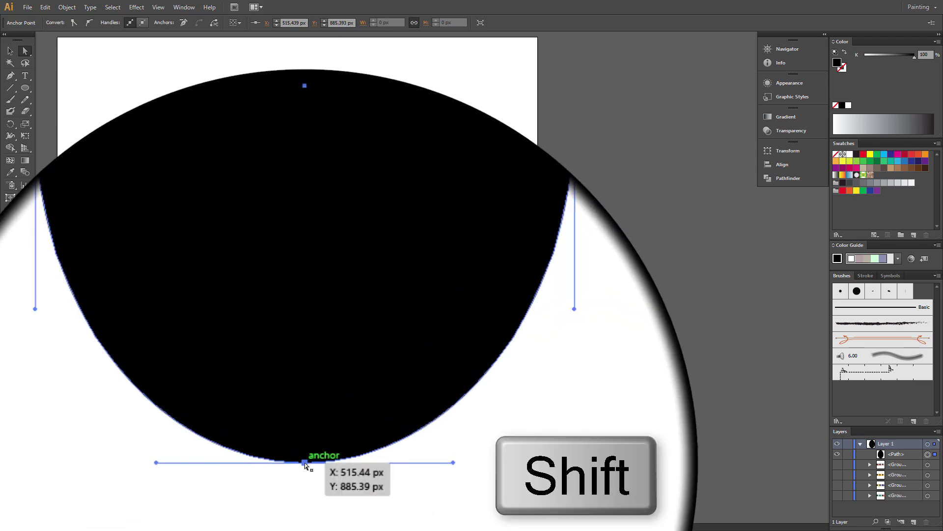
pyautogui.moveTo(304, 462); pyautogui.dragTo(301, 433)
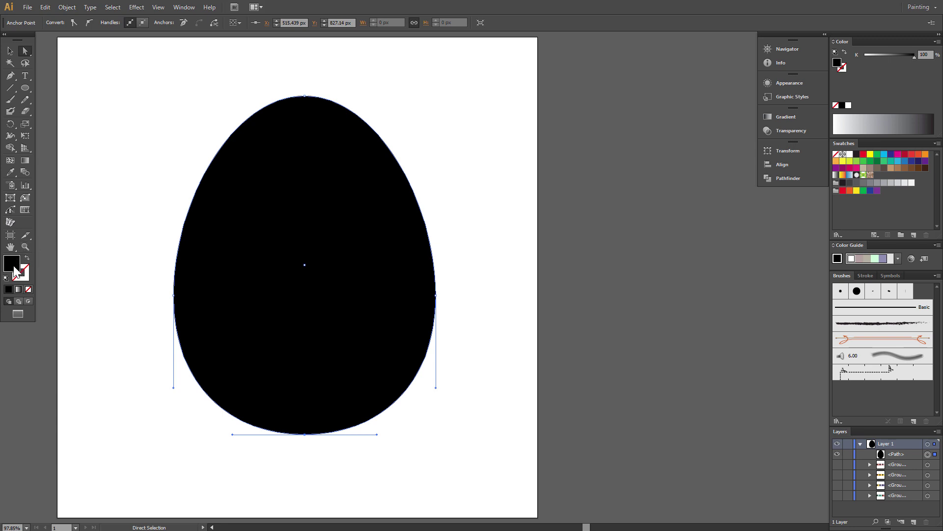
# Fill the egg with the green swatch (R 0, G 148, B 68)
pyautogui.click(870, 160)
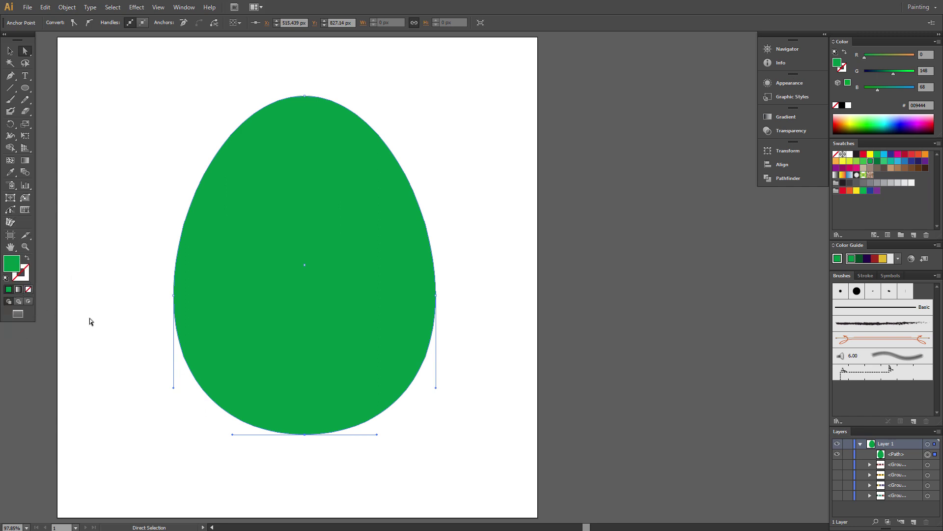
# Divide the egg against an offset copy using Pathfinder and delete the outer leftover piece
pyautogui.keyDown('alt'); pyautogui.click(249, 307); pyautogui.keyUp('alt')
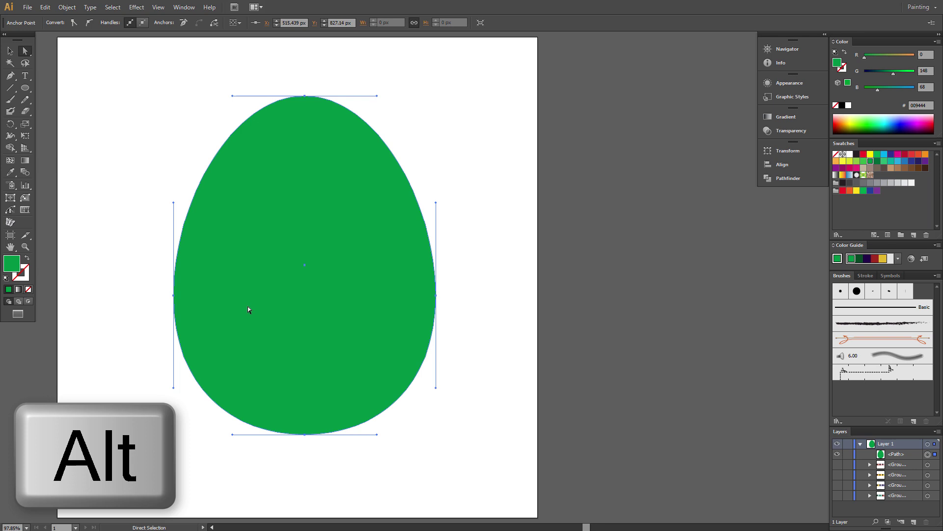
pyautogui.moveTo(241, 319); pyautogui.dragTo(257, 305)
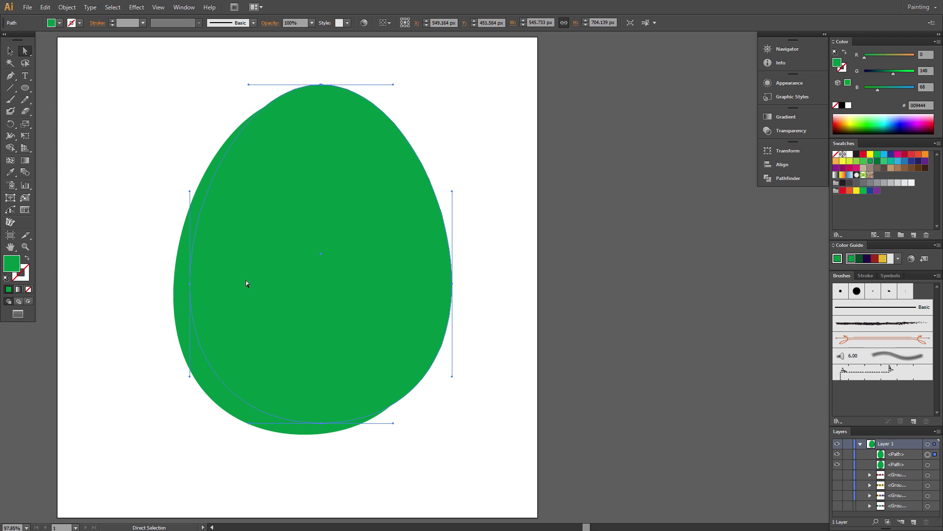
pyautogui.moveTo(87, 64); pyautogui.dragTo(494, 464)
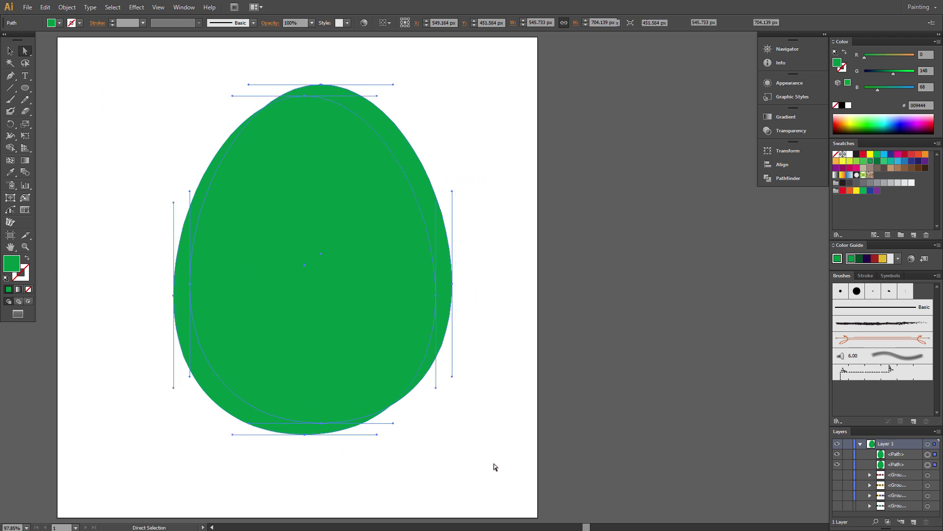
pyautogui.click(791, 182)
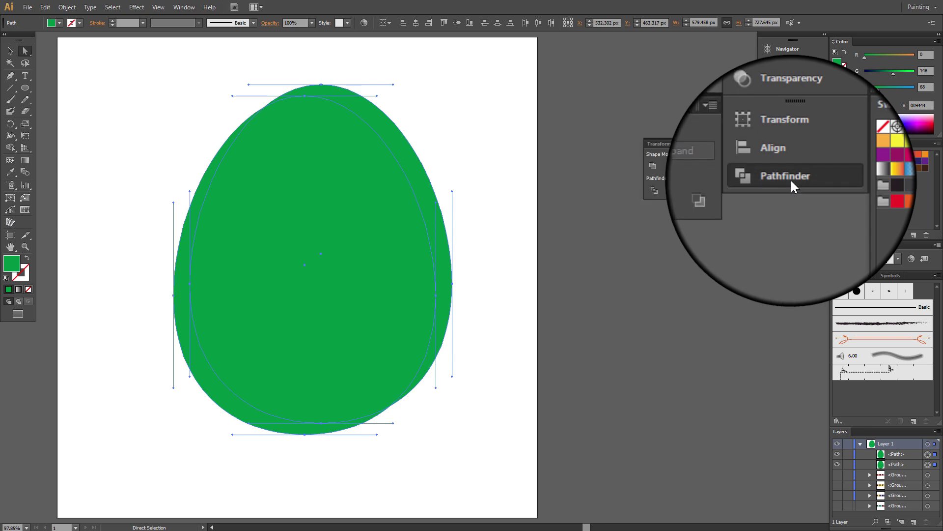
pyautogui.click(652, 193)
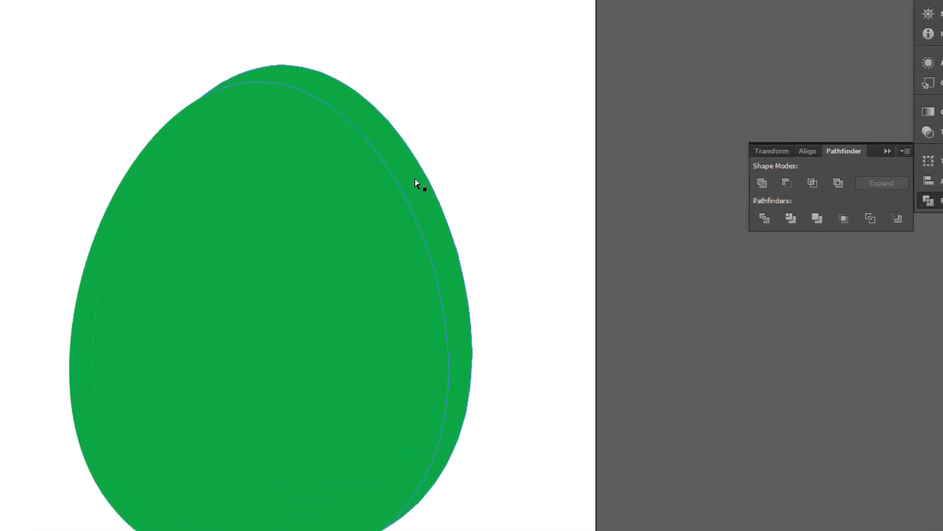
pyautogui.click(415, 182)
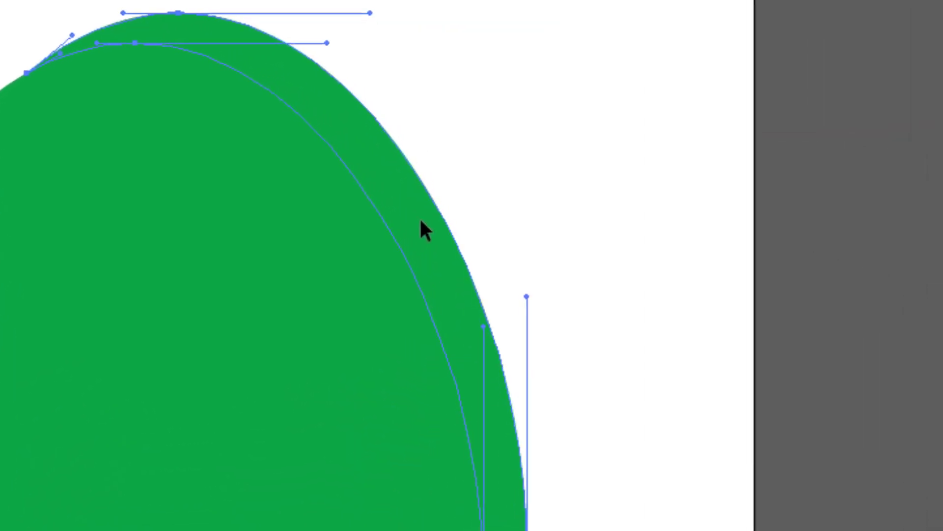
pyautogui.press('Delete')
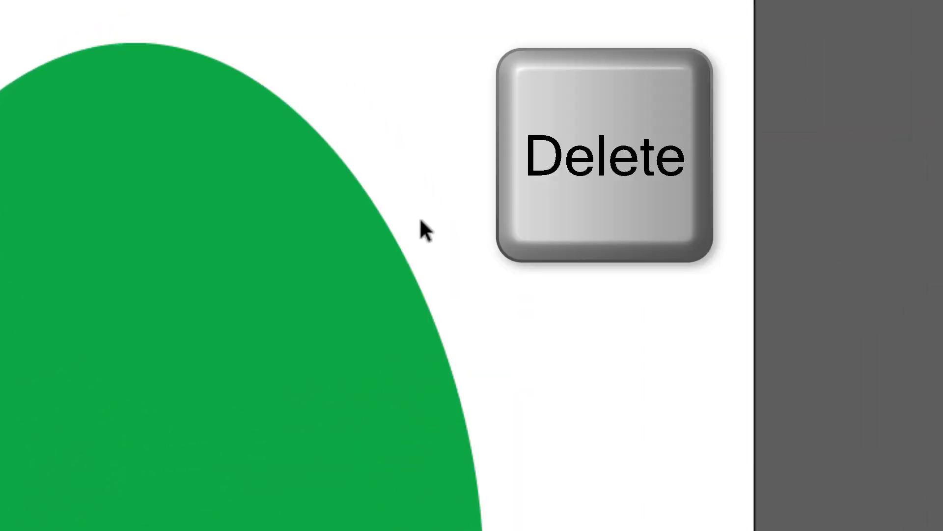
# Fill the left crescent sliver with darker green (R 0, G 104, B 56)
pyautogui.click(190, 334)
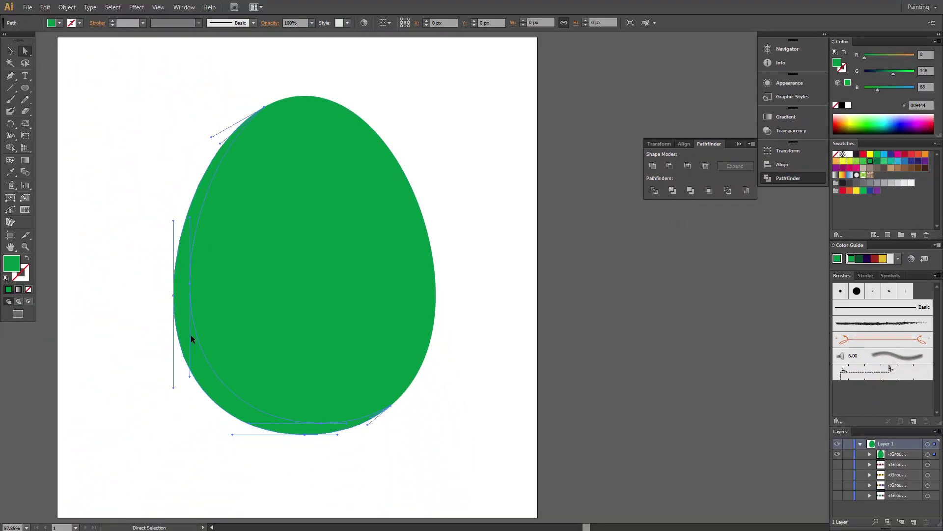
pyautogui.click(877, 161)
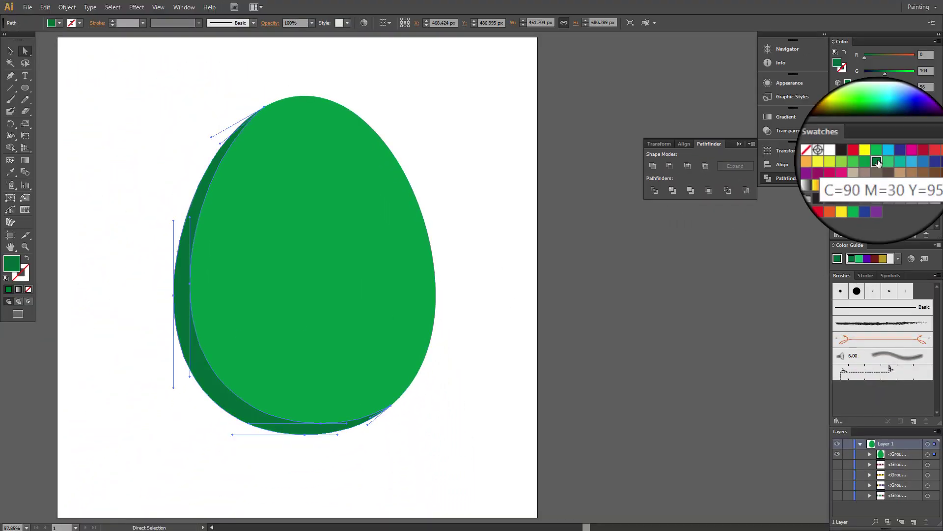
pyautogui.click(484, 258)
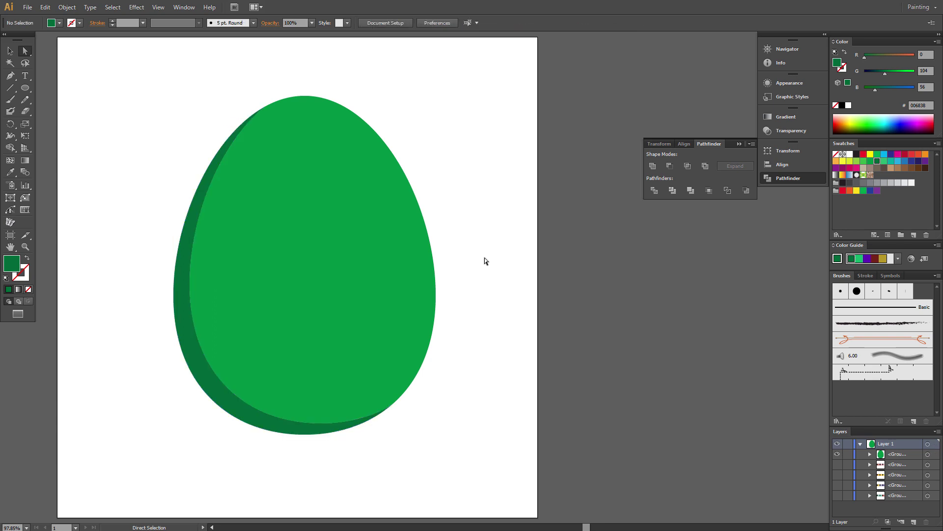
# Scale the shaded egg down, place it top-left, and copy it into four eggs in a row
pyautogui.press('v')
pyautogui.moveTo(114, 131); pyautogui.dragTo(232, 232)
pyautogui.moveTo(440, 441); pyautogui.dragTo(286, 241)
pyautogui.moveTo(243, 209); pyautogui.dragTo(495, 177)
pyautogui.hotkey('ctrl', 'a')
pyautogui.moveTo(137, 147); pyautogui.dragTo(129, 146)
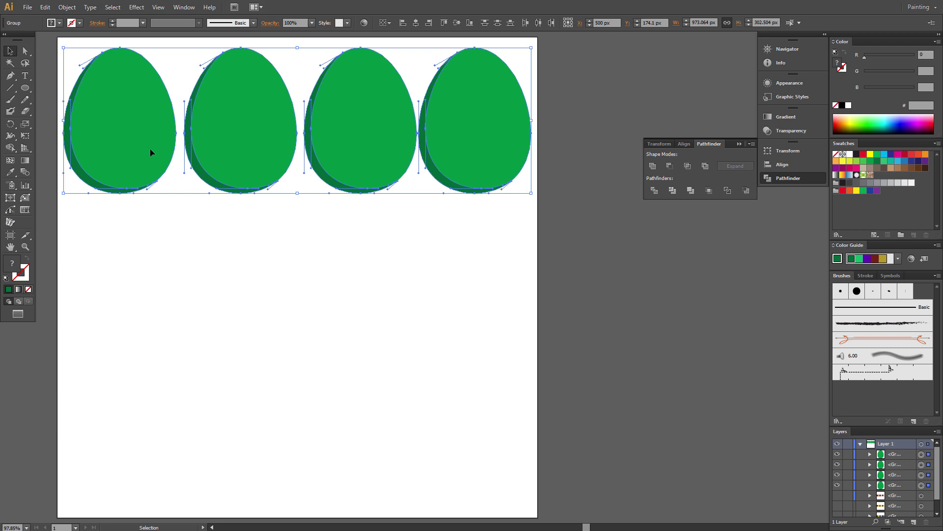
pyautogui.click(567, 190)
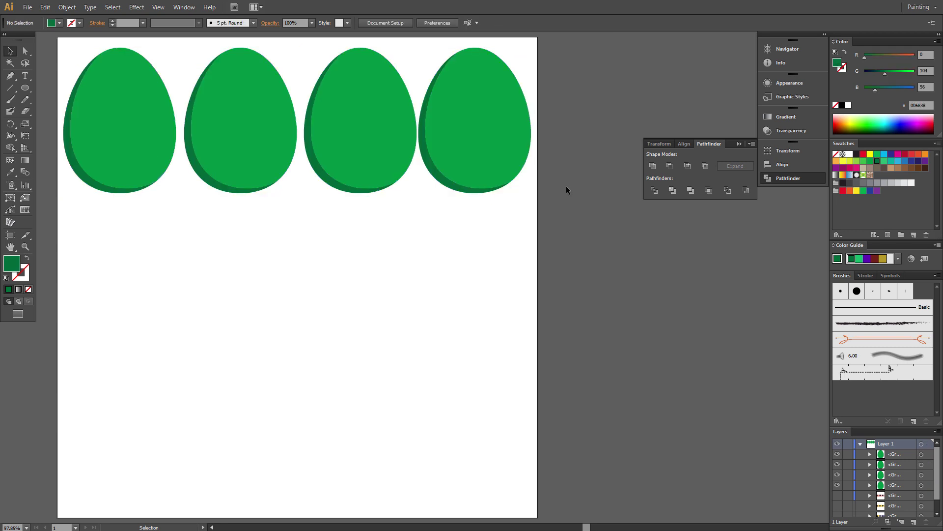
# Move the first egg below the pink swatches and eyedrop its body to light pink R250 G207 B208
pyautogui.moveTo(838, 499); pyautogui.dragTo(839, 515)
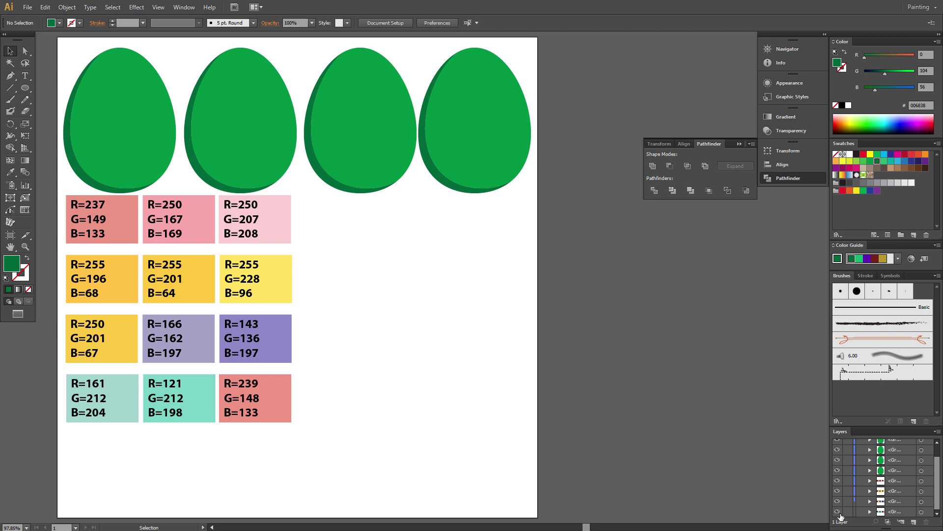
pyautogui.moveTo(838, 491); pyautogui.dragTo(843, 484)
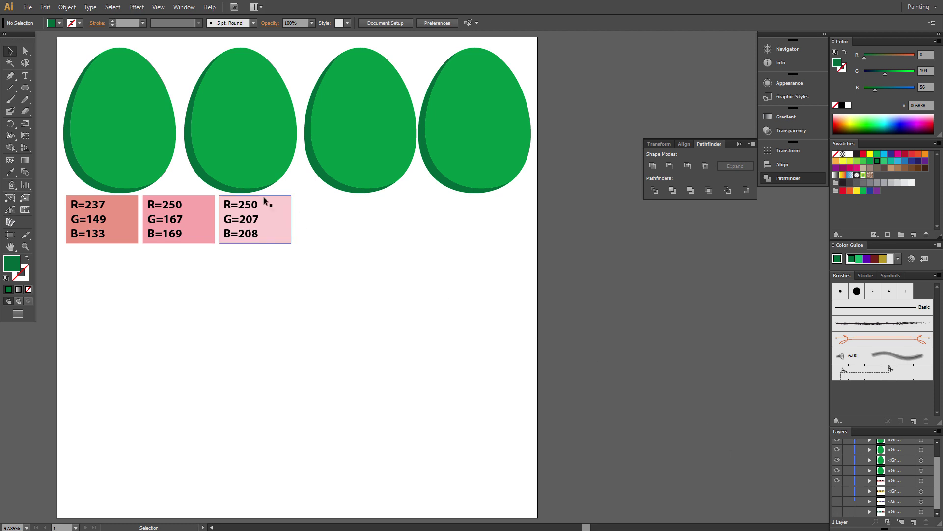
pyautogui.moveTo(155, 187); pyautogui.dragTo(253, 332)
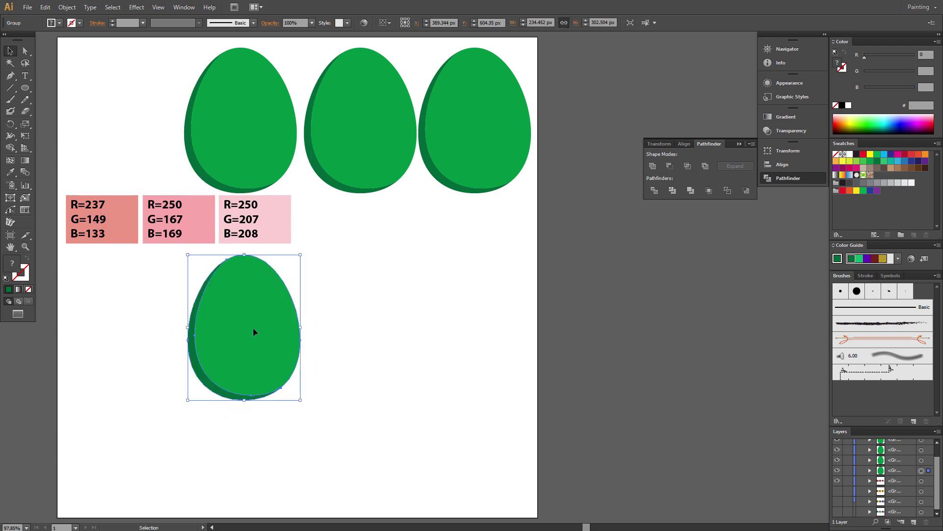
pyautogui.click(25, 51)
pyautogui.click(298, 253)
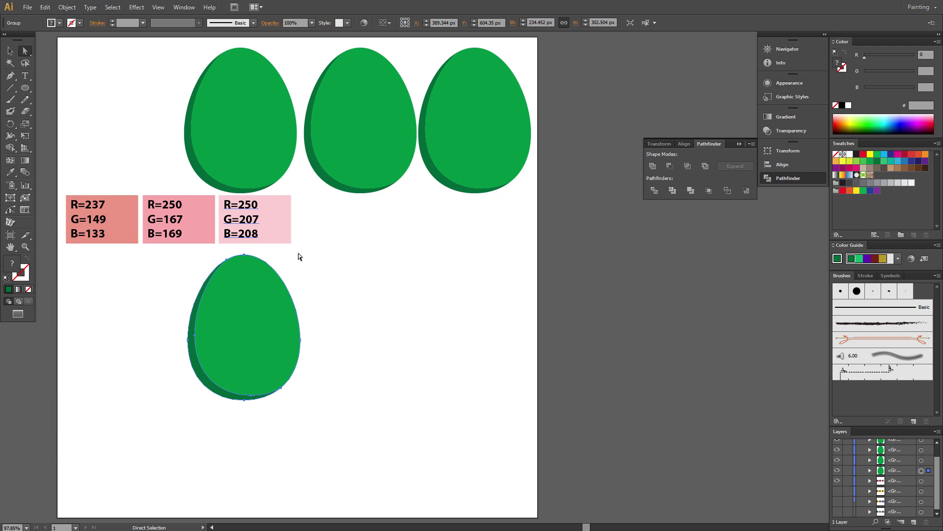
pyautogui.click(261, 312)
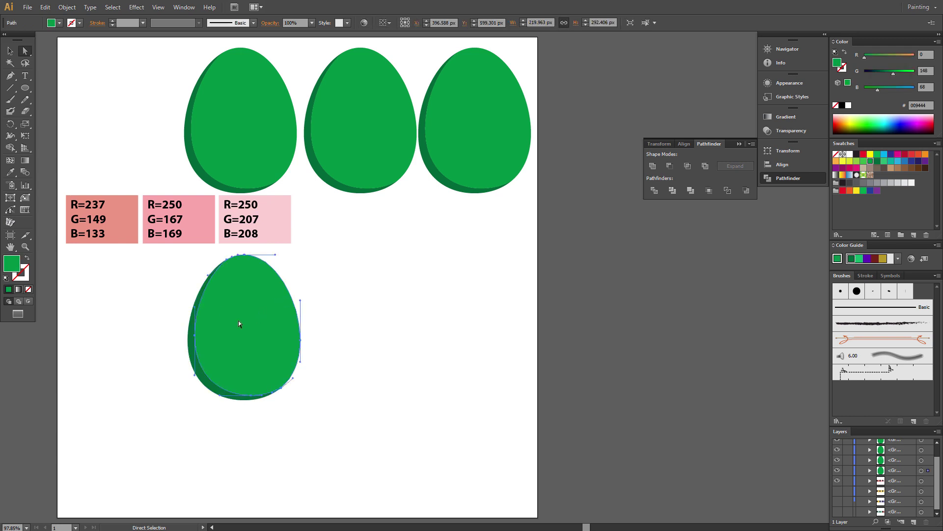
pyautogui.click(10, 172)
pyautogui.click(277, 230)
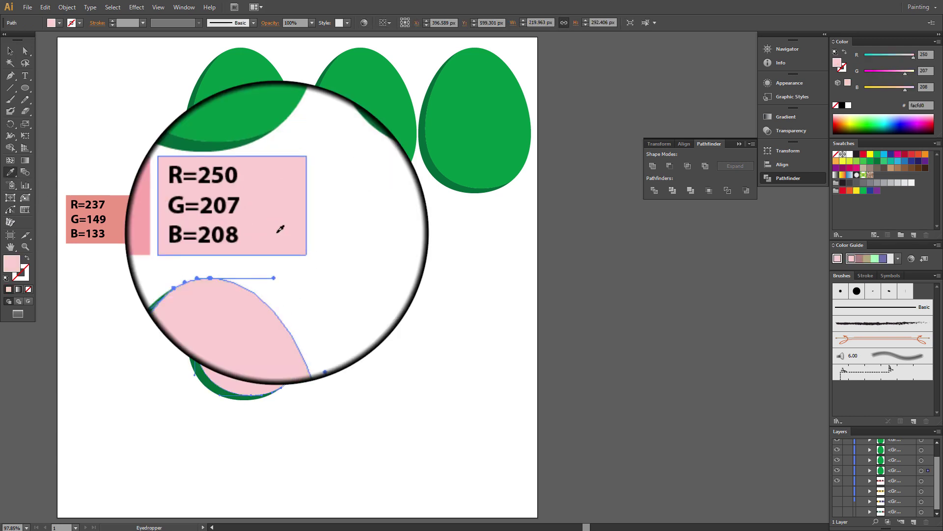
# Recolour the egg's shading crescent to medium pink R250 G167 B169
pyautogui.press('a')
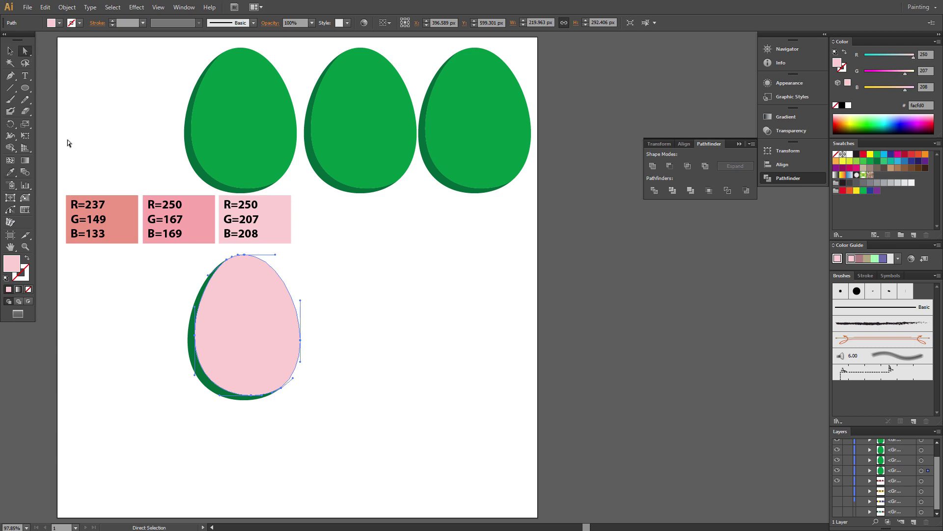
pyautogui.click(189, 349)
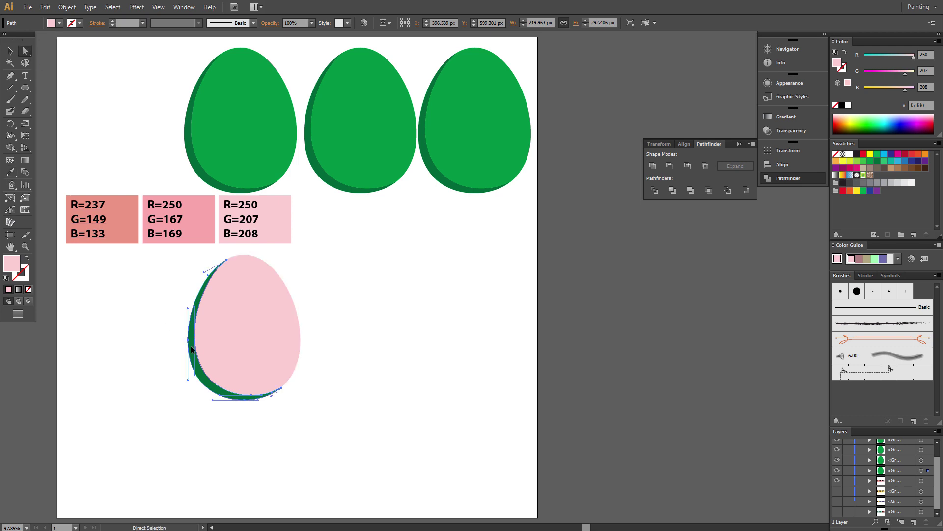
pyautogui.click(11, 173)
pyautogui.click(198, 226)
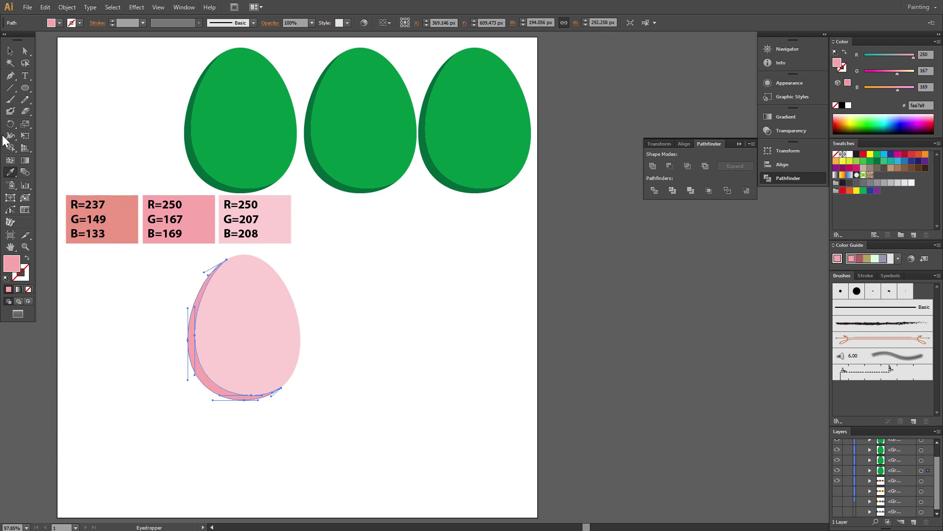
# Draw a star on the pink egg and colour it salmon R237 G149 B133
pyautogui.click(28, 91)
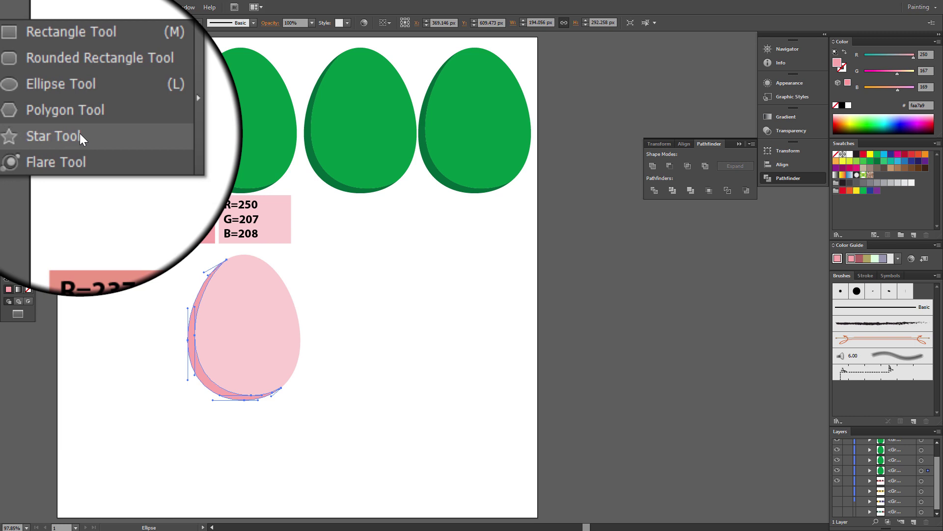
pyautogui.click(80, 136)
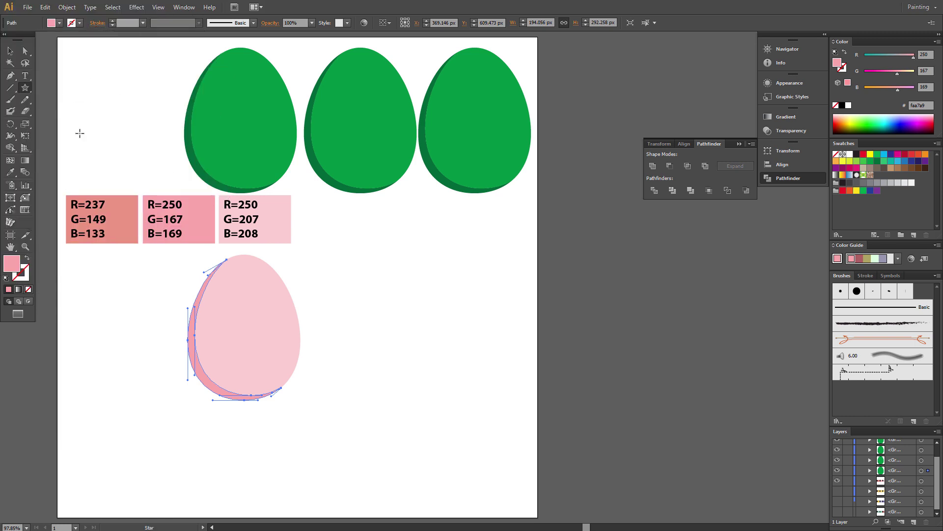
pyautogui.moveTo(206, 313); pyautogui.dragTo(223, 342)
pyautogui.press('i')
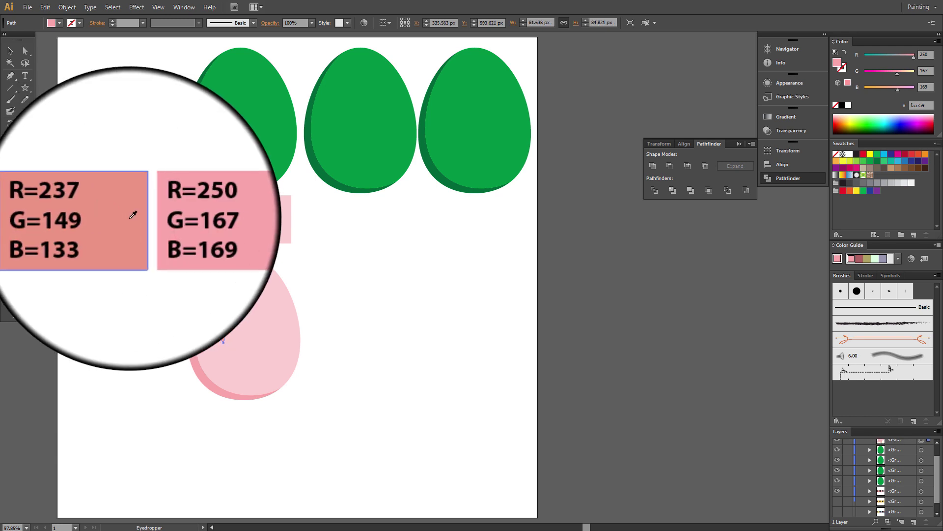
pyautogui.click(126, 219)
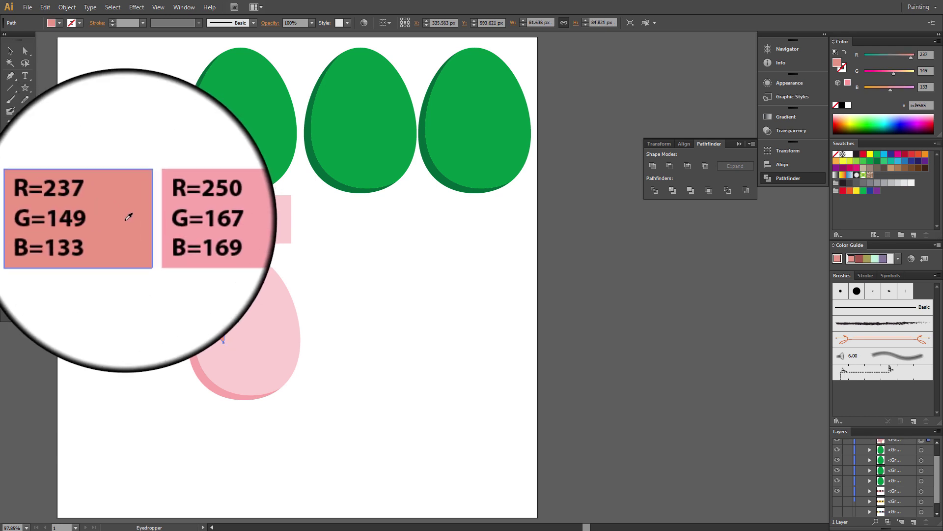
# Draw six more salmon stars of varied sizes across the egg
pyautogui.click(22, 90)
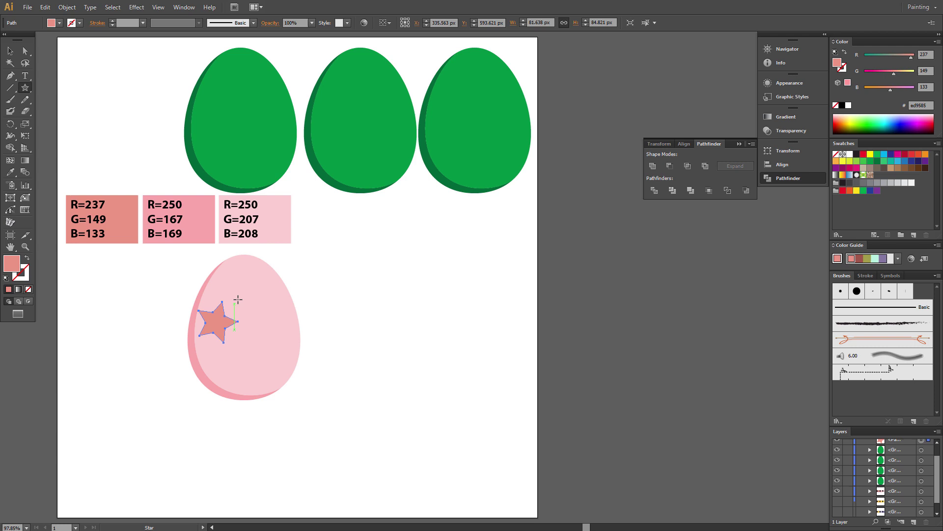
pyautogui.moveTo(244, 271); pyautogui.dragTo(250, 280)
pyautogui.moveTo(271, 305); pyautogui.dragTo(276, 318)
pyautogui.moveTo(237, 293); pyautogui.dragTo(243, 301)
pyautogui.moveTo(226, 360)
pyautogui.mouseDown()
pyautogui.moveTo(236, 373)
pyautogui.moveTo(274, 372)
pyautogui.mouseUp()
pyautogui.moveTo(278, 332); pyautogui.dragTo(249, 334)
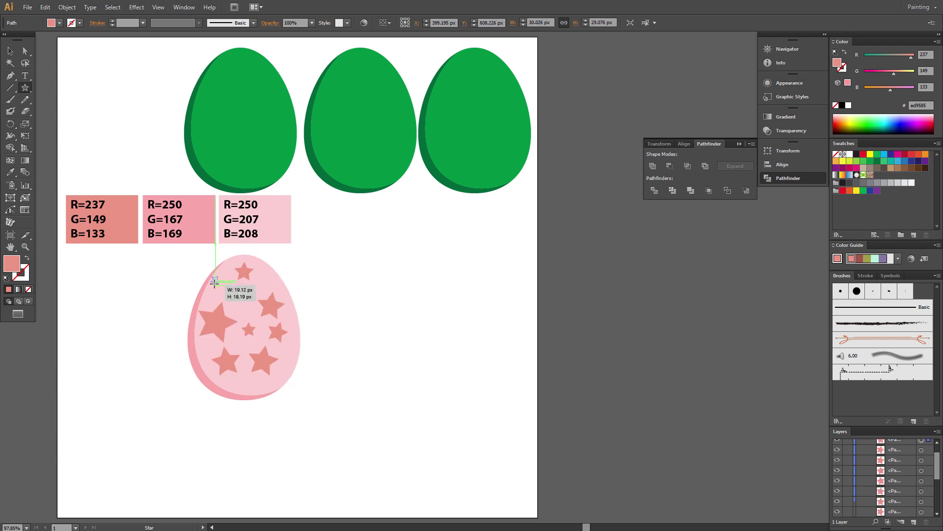
pyautogui.moveTo(215, 280); pyautogui.dragTo(216, 282)
# Rearrange the stars so they spread evenly over the egg
pyautogui.click(10, 51)
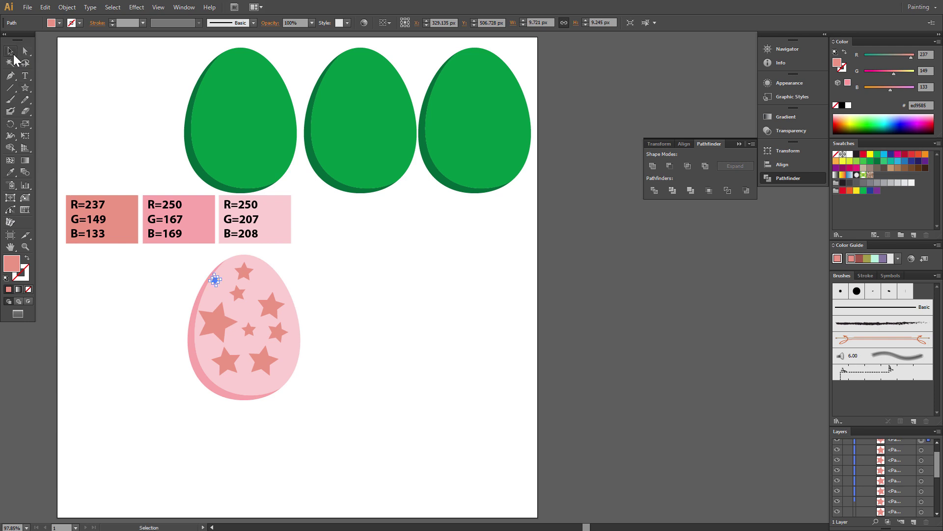
pyautogui.moveTo(263, 368); pyautogui.dragTo(226, 367)
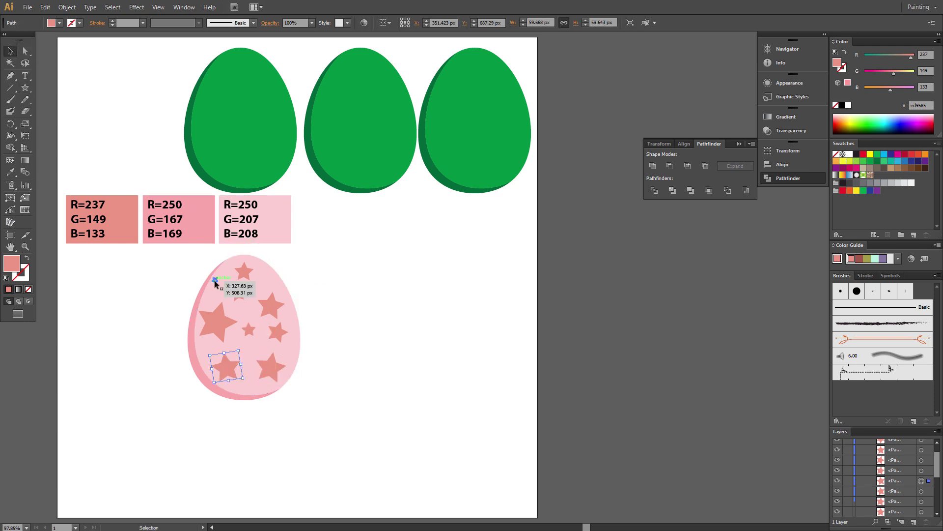
pyautogui.moveTo(271, 305); pyautogui.dragTo(271, 298)
pyautogui.moveTo(248, 328); pyautogui.dragTo(279, 333)
pyautogui.moveTo(285, 382); pyautogui.dragTo(259, 353)
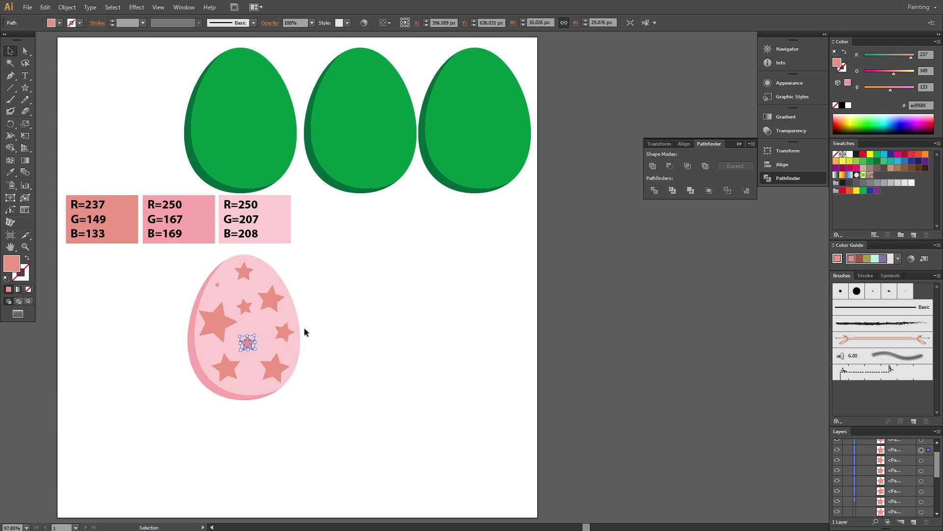
pyautogui.click(220, 330)
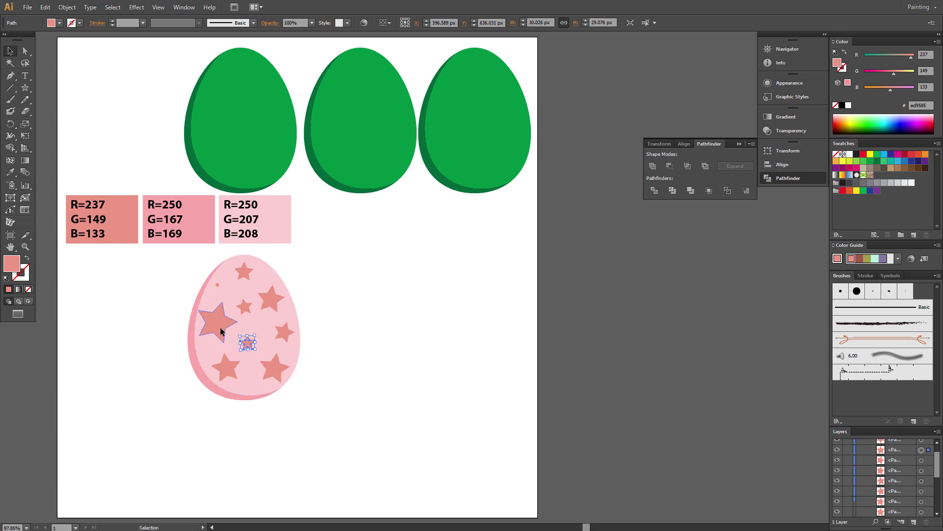
# Select all the stars, nudge the right-edge star inside the egg, and group them
pyautogui.keyDown('shift'); pyautogui.click(217, 284); pyautogui.keyUp('shift')
pyautogui.keyDown('shift'); pyautogui.click(244, 271); pyautogui.keyUp('shift')
pyautogui.keyDown('shift'); pyautogui.click(271, 298); pyautogui.keyUp('shift')
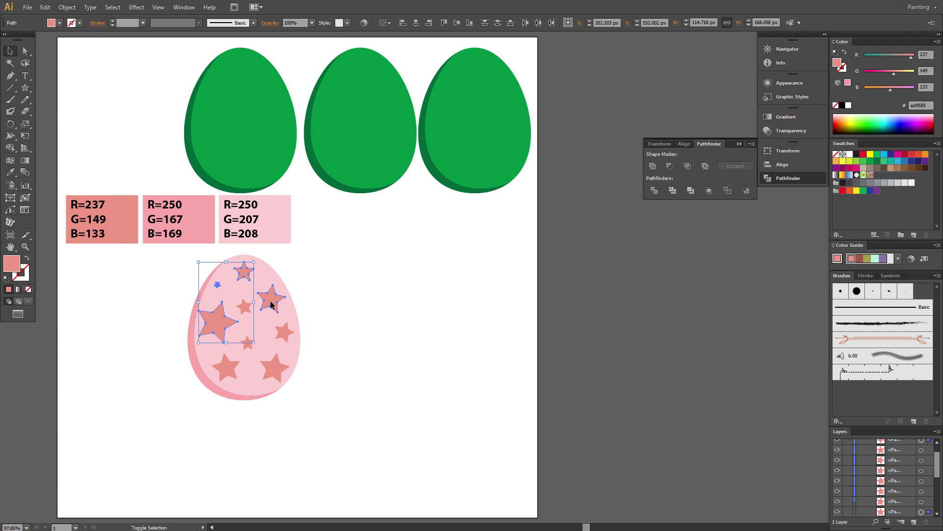
pyautogui.keyDown('shift'); pyautogui.click(244, 306); pyautogui.keyUp('shift')
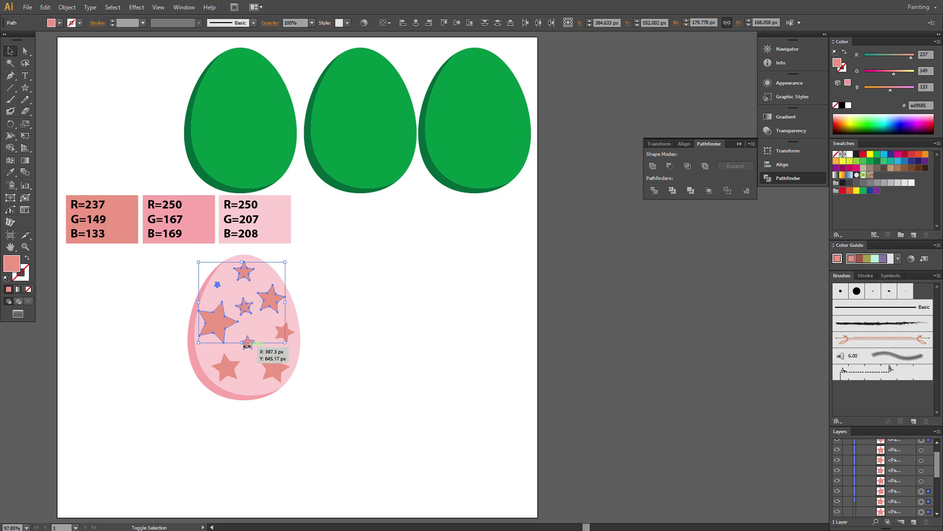
pyautogui.keyDown('shift'); pyautogui.click(229, 371); pyautogui.keyUp('shift')
pyautogui.keyDown('shift'); pyautogui.click(247, 342); pyautogui.keyUp('shift')
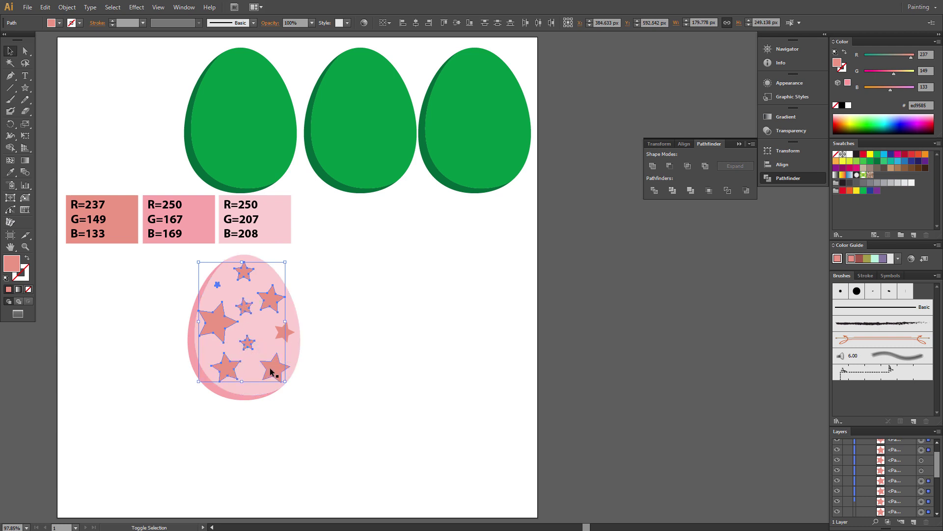
pyautogui.keyDown('shift'); pyautogui.click(271, 373); pyautogui.keyUp('shift')
pyautogui.keyDown('shift'); pyautogui.click(284, 336); pyautogui.keyUp('shift')
pyautogui.moveTo(285, 335); pyautogui.dragTo(283, 338)
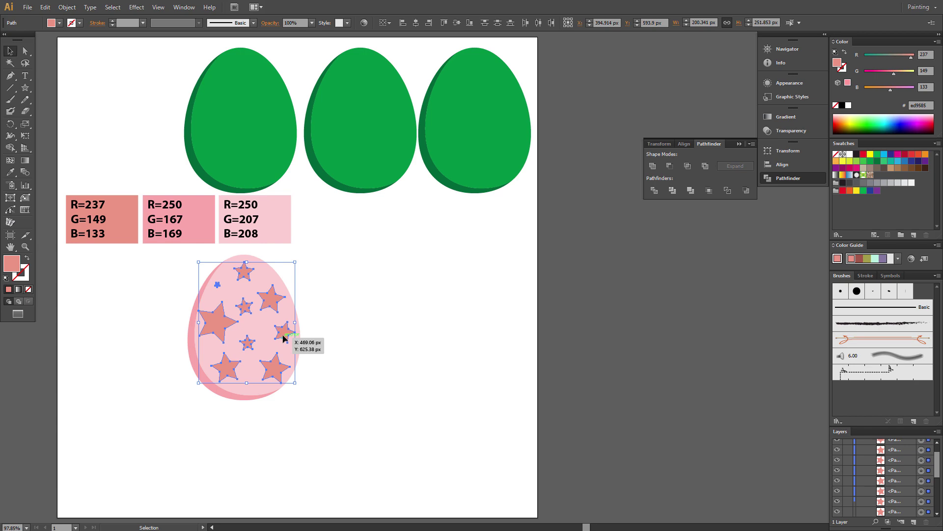
pyautogui.rightClick(252, 324)
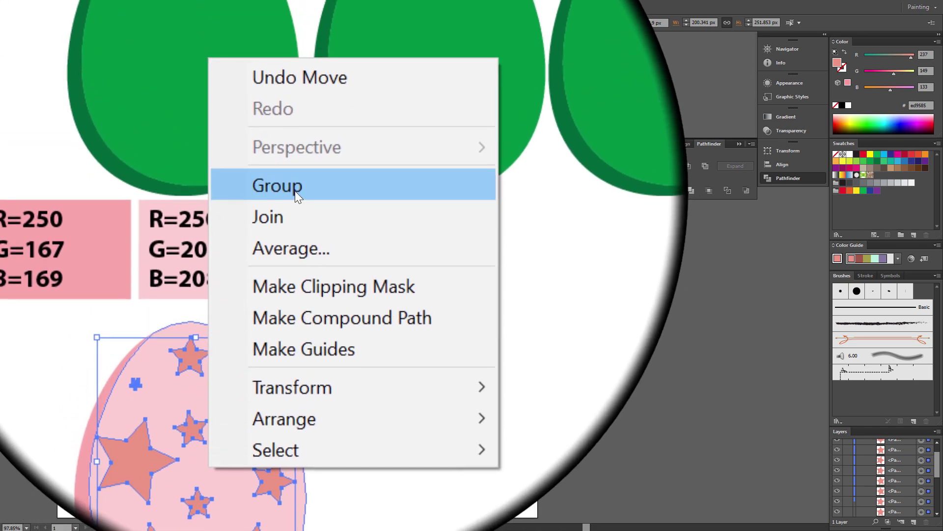
pyautogui.click(295, 191)
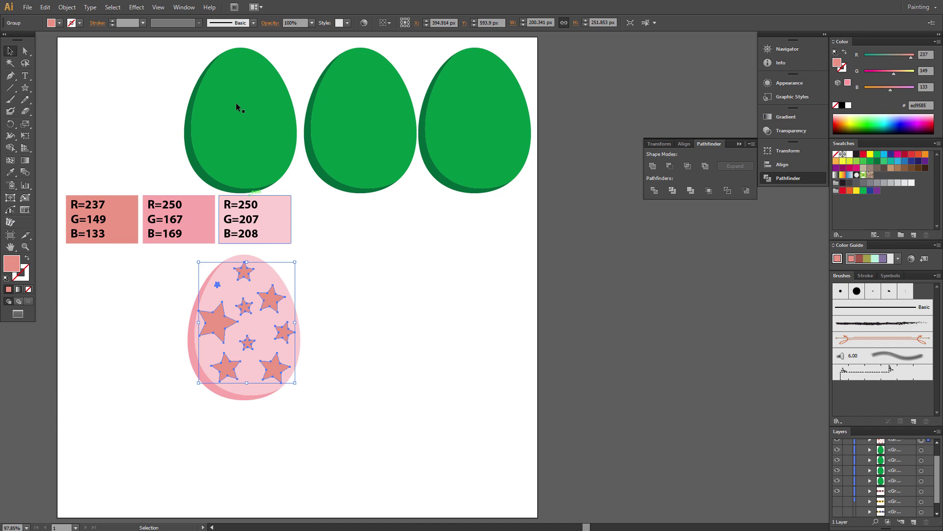
# Apply Effect > Warp > Fisheye to the star group with Bend set to 25%
pyautogui.click(137, 7)
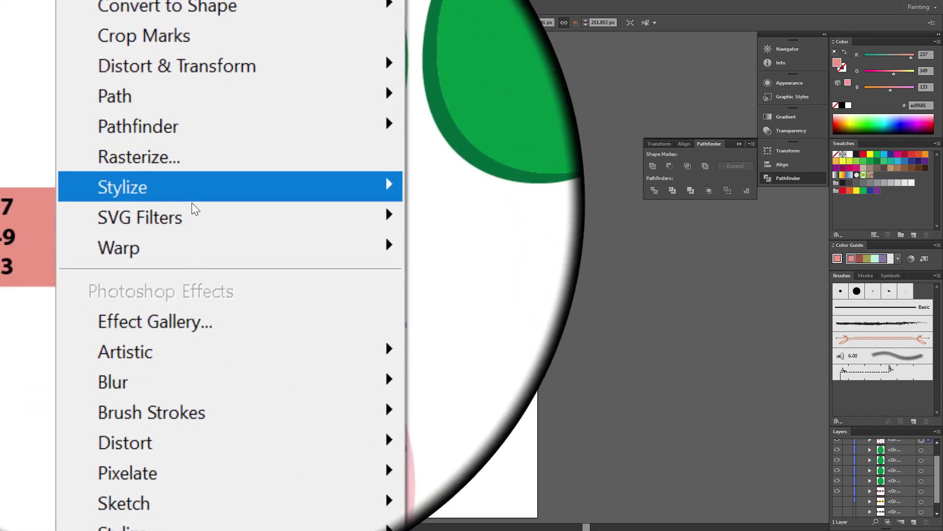
pyautogui.moveTo(198, 221)
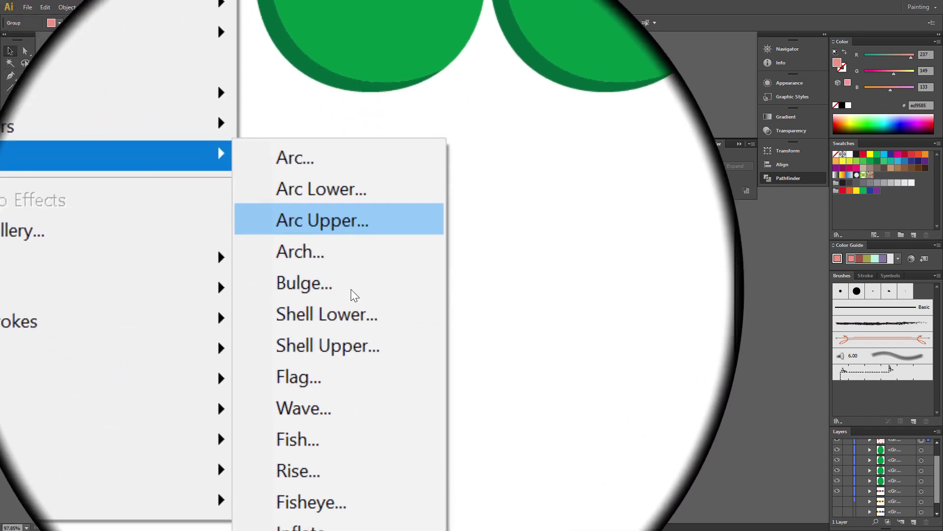
pyautogui.click(341, 392)
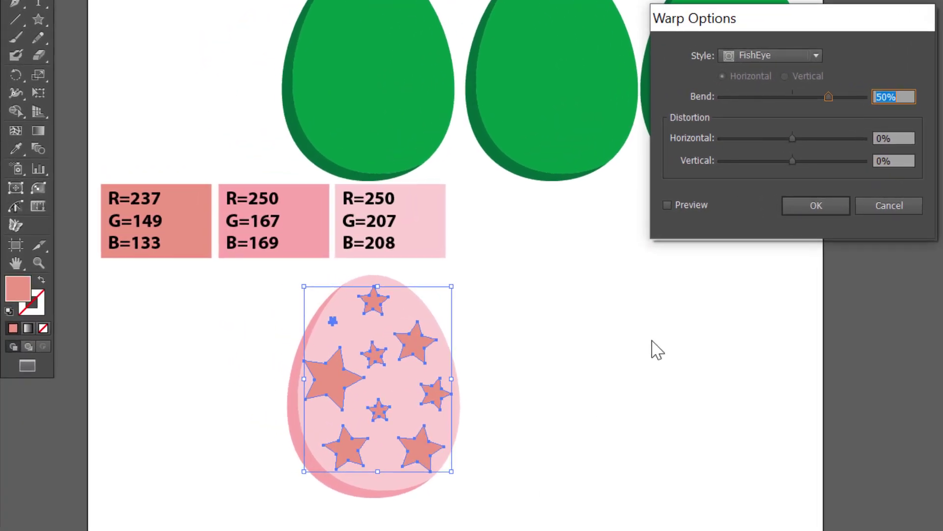
pyautogui.click(667, 205)
pyautogui.click(893, 97)
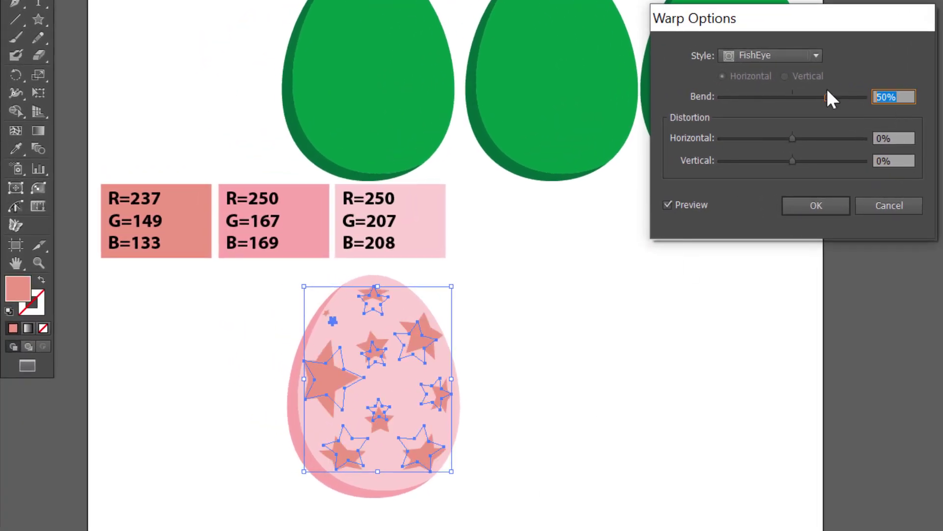
pyautogui.write('25')
pyautogui.press('Tab')
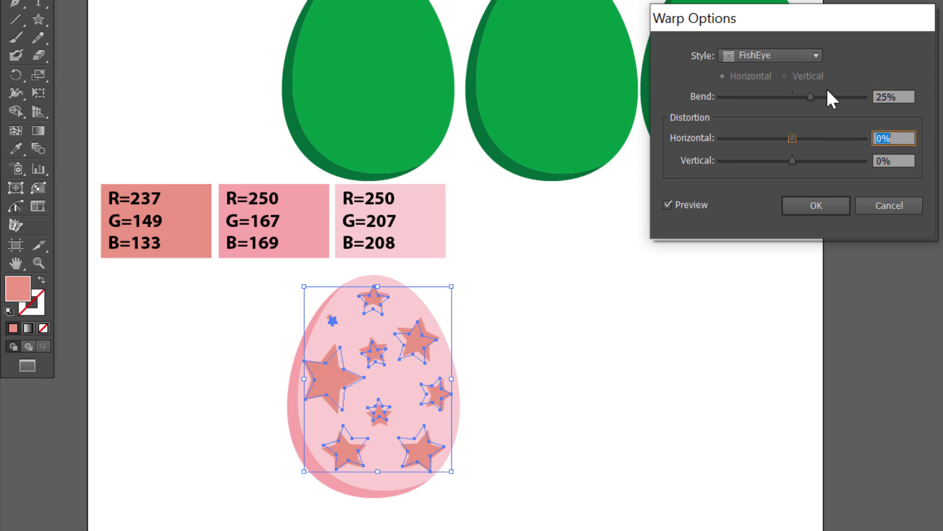
pyautogui.click(824, 205)
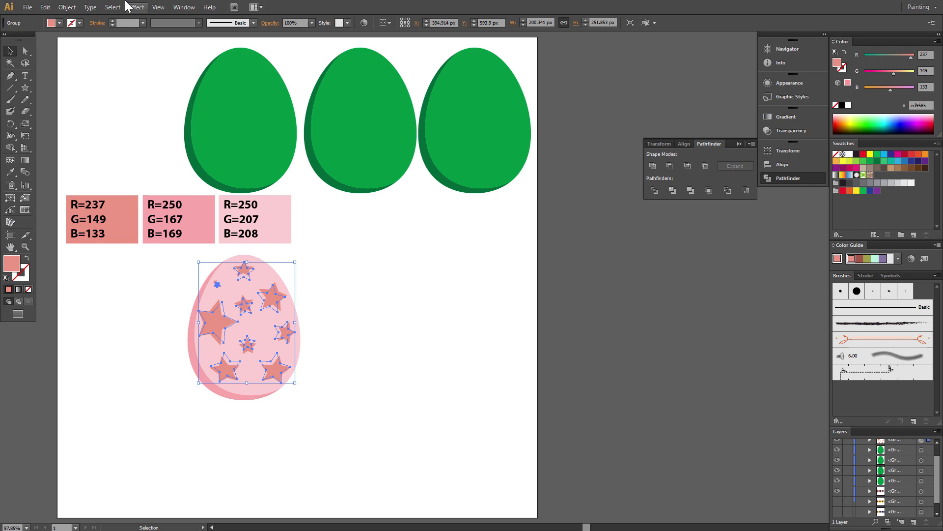
# Expand the star group's fisheye warp into plain paths
pyautogui.click(67, 7)
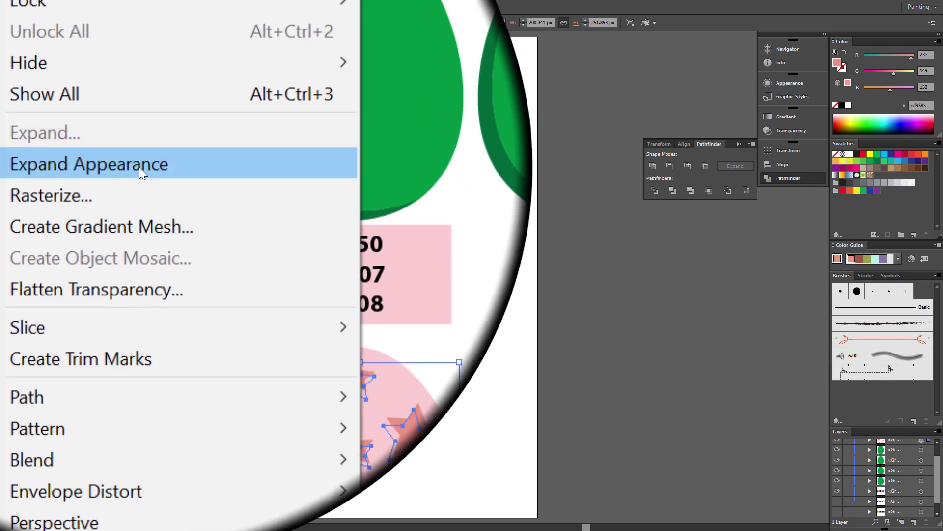
pyautogui.click(139, 186)
pyautogui.click(322, 333)
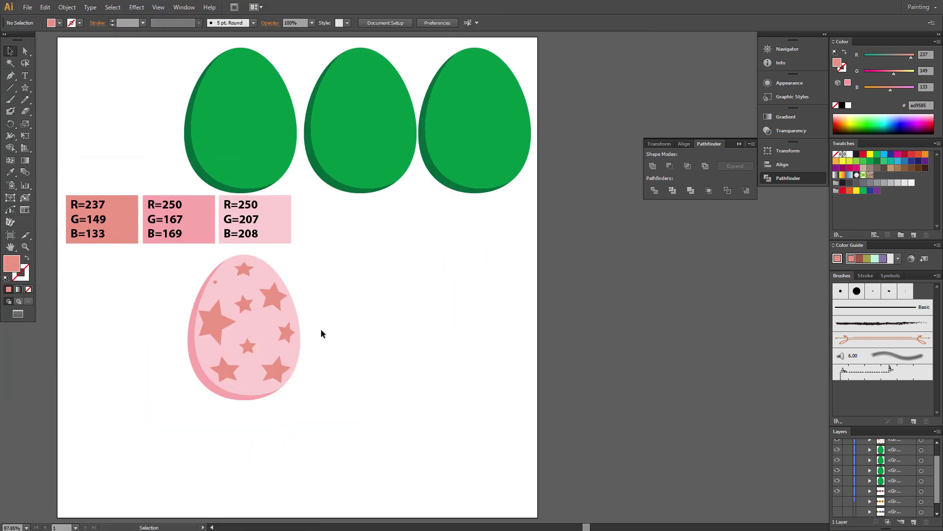
# Group the pink egg with its stars and move it to the left end of the top row
pyautogui.moveTo(164, 265); pyautogui.dragTo(312, 387)
pyautogui.rightClick(265, 329)
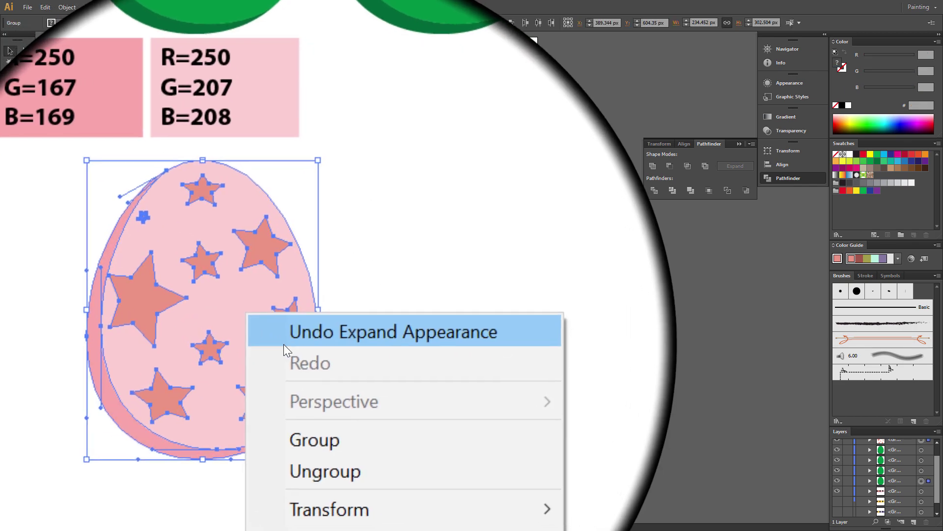
pyautogui.click(294, 392)
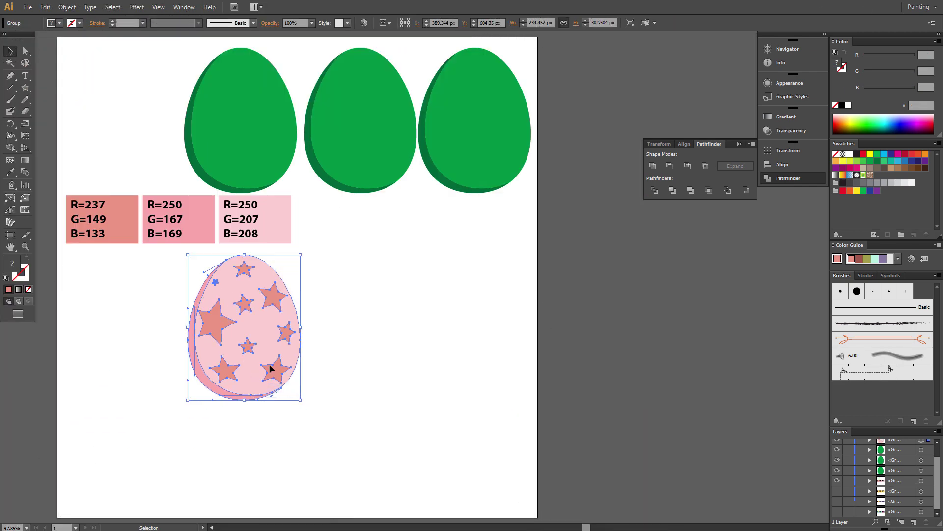
pyautogui.hotkey('ctrl', 'shift', 'a')
pyautogui.moveTo(272, 357); pyautogui.dragTo(147, 142)
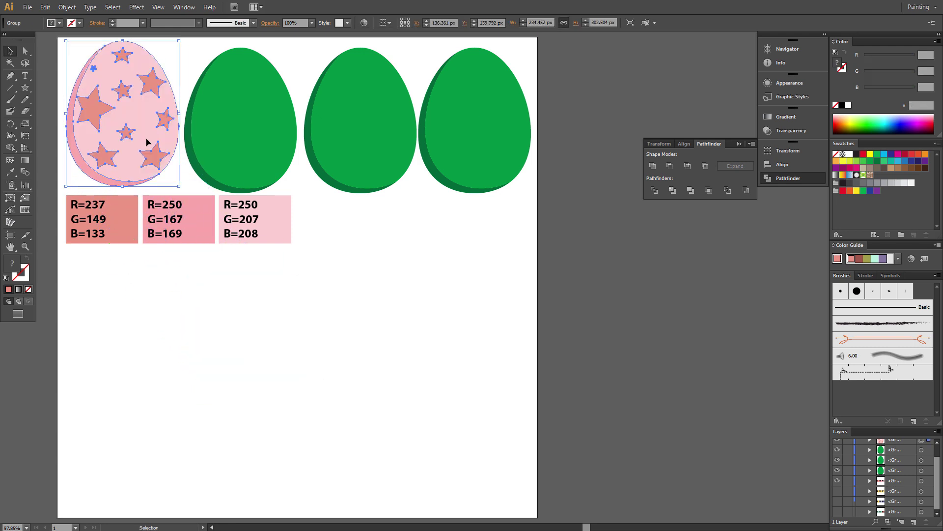
# Move a green egg to the empty canvas and bring the yellow colour swatches up under the pink egg
pyautogui.click(309, 291)
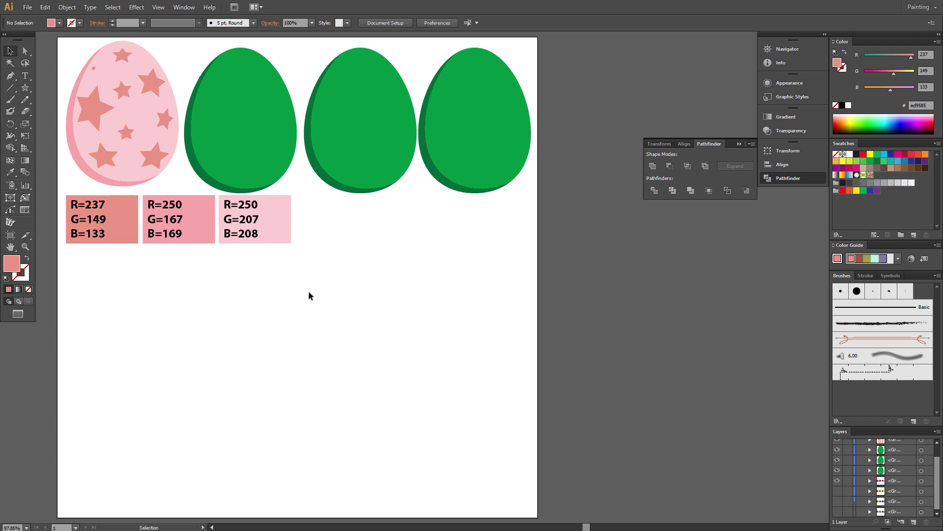
pyautogui.moveTo(246, 181); pyautogui.dragTo(285, 400)
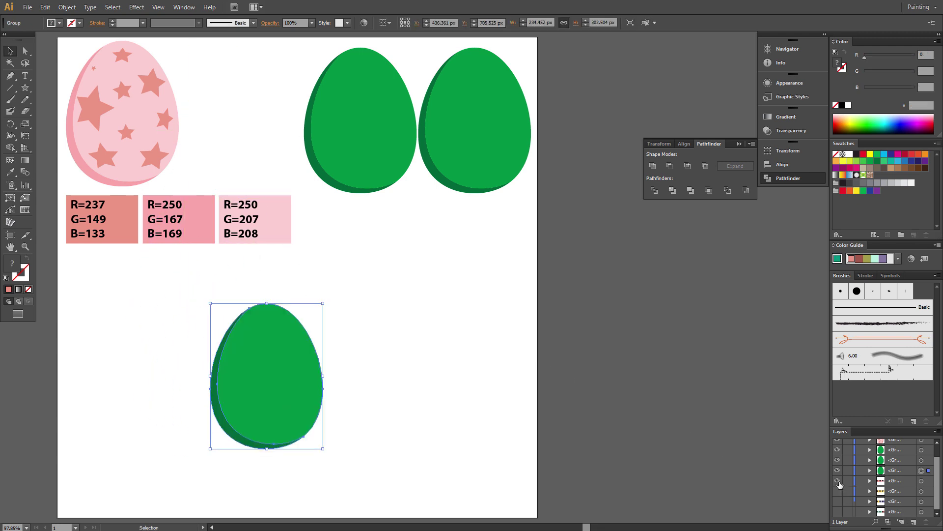
pyautogui.click(838, 481)
pyautogui.click(837, 490)
pyautogui.moveTo(175, 274); pyautogui.dragTo(180, 229)
pyautogui.click(296, 268)
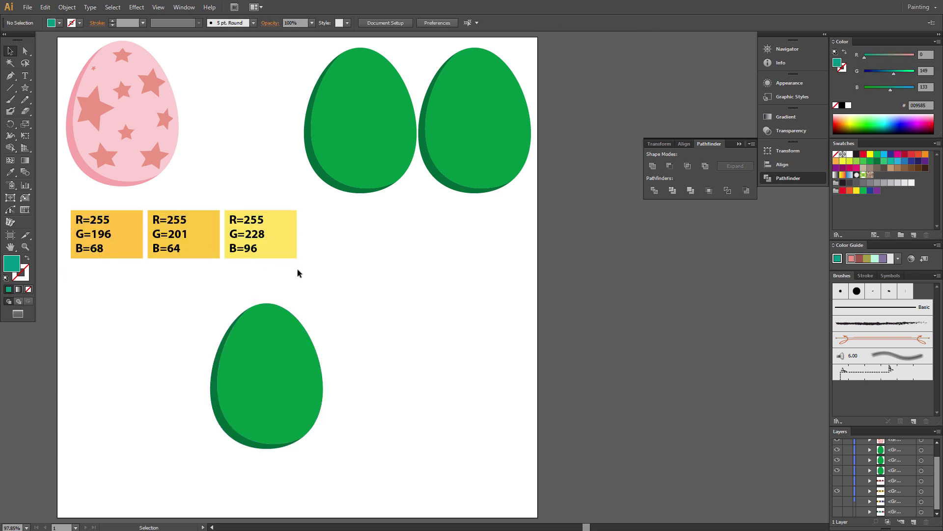
# Fill the bottom egg's front with 255/228/96 yellow and its shading crescent with 255/201/64
pyautogui.click(25, 51)
pyautogui.click(273, 353)
pyautogui.click(10, 172)
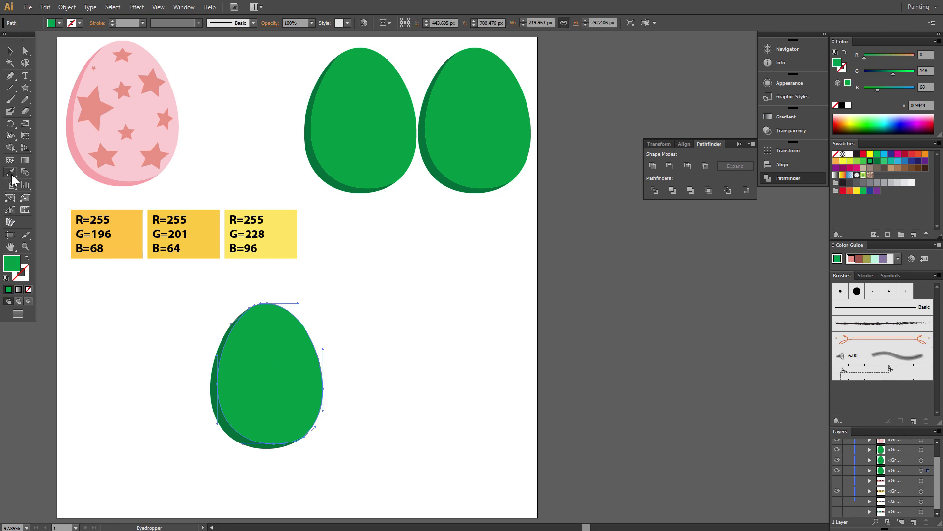
pyautogui.click(282, 232)
pyautogui.click(25, 51)
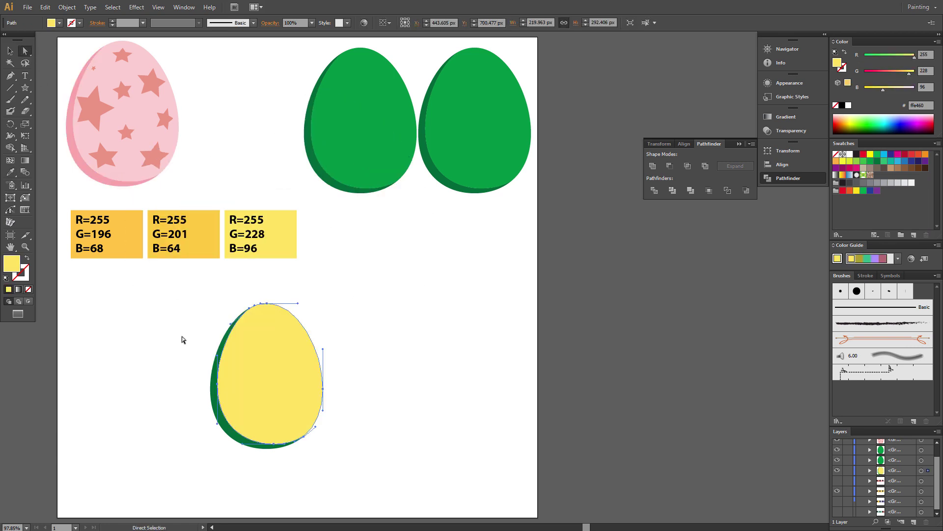
pyautogui.click(216, 390)
pyautogui.click(10, 172)
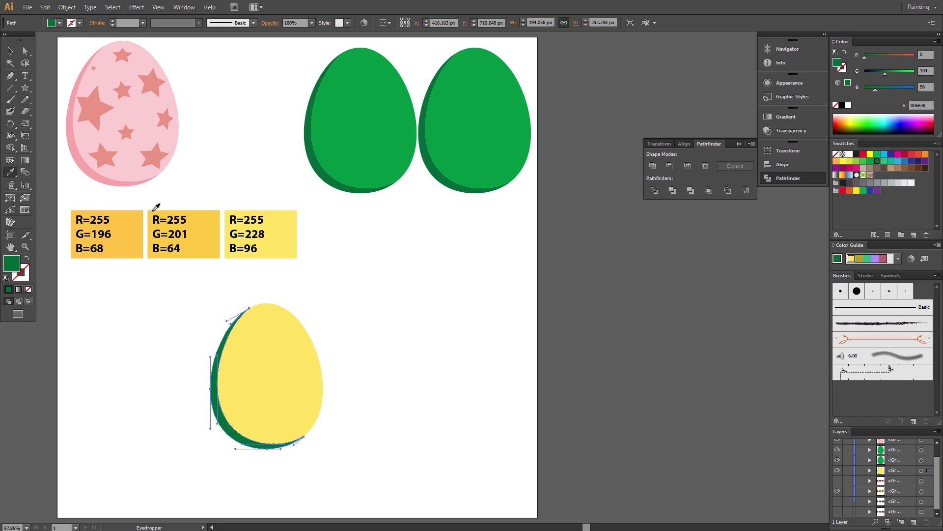
pyautogui.click(185, 235)
pyautogui.click(26, 51)
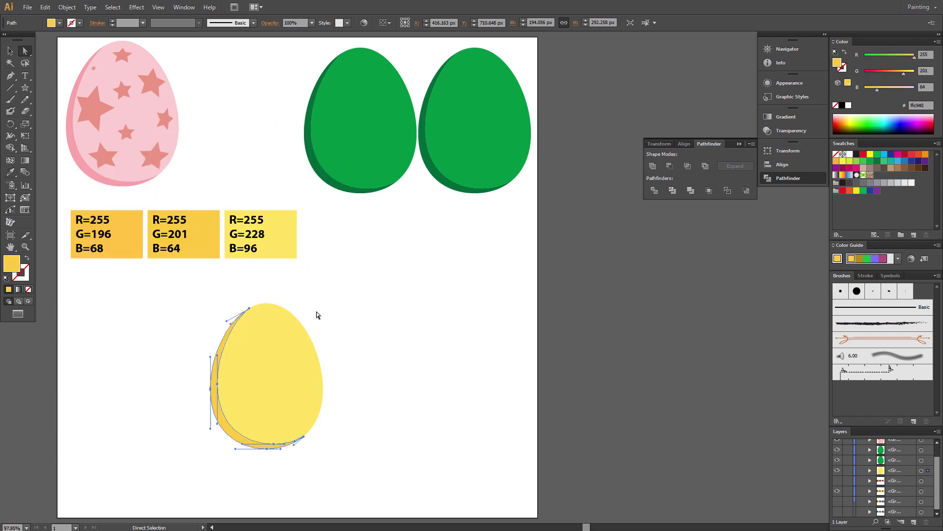
pyautogui.click(317, 314)
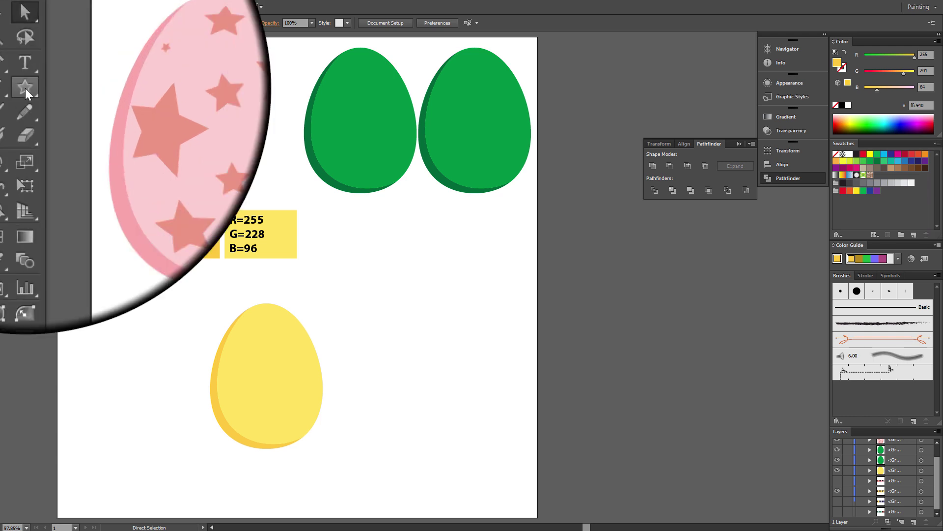
# Draw a small circle on the yellow egg and colour it 255/196/68 orange
pyautogui.click(25, 88)
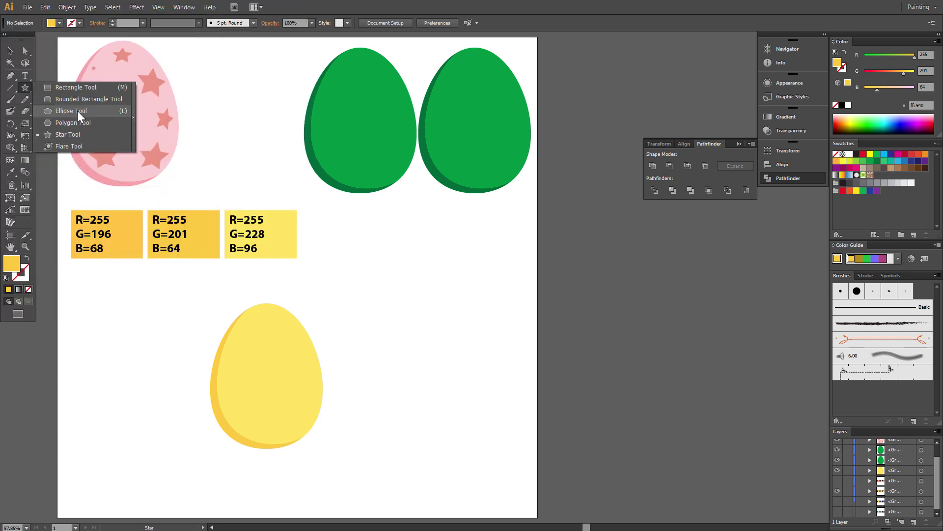
pyautogui.click(78, 110)
pyautogui.moveTo(232, 346); pyautogui.dragTo(259, 372)
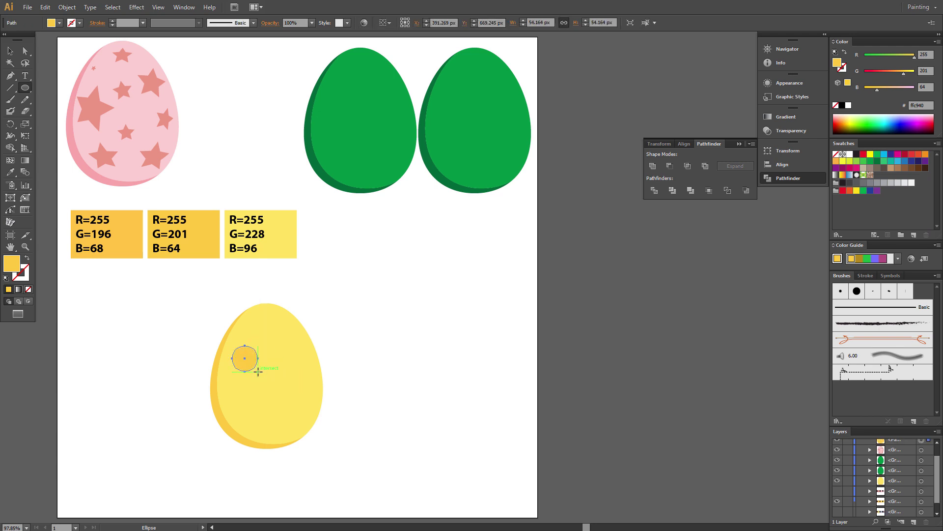
pyautogui.click(11, 172)
pyautogui.click(129, 234)
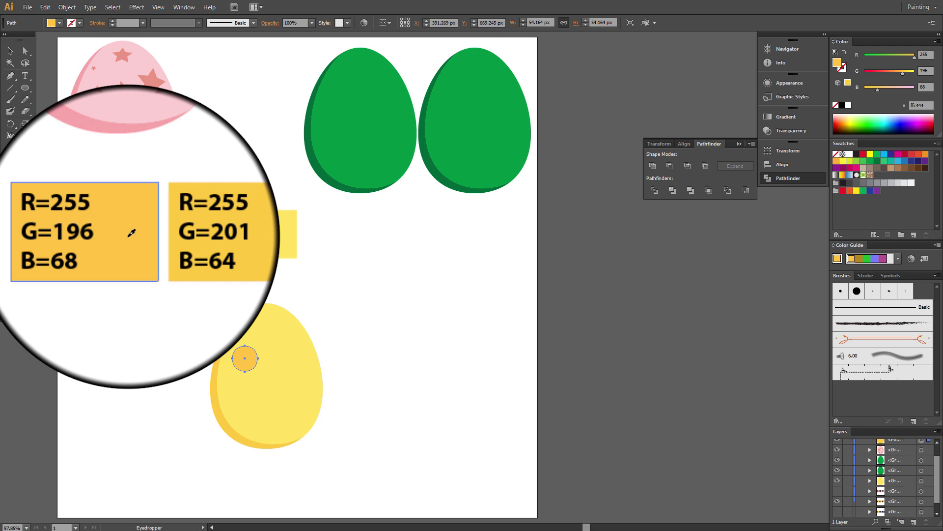
# Add six more orange dots of assorted sizes across the yellow egg
pyautogui.press('l')
pyautogui.moveTo(261, 320); pyautogui.dragTo(279, 337)
pyautogui.moveTo(242, 409); pyautogui.dragTo(258, 426)
pyautogui.moveTo(229, 385); pyautogui.dragTo(245, 402)
pyautogui.moveTo(287, 355)
pyautogui.mouseDown()
pyautogui.moveTo(315, 382)
pyautogui.moveTo(297, 413)
pyautogui.moveTo(301, 429)
pyautogui.moveTo(277, 359)
pyautogui.moveTo(294, 336)
pyautogui.mouseUp()
pyautogui.moveTo(240, 324); pyautogui.dragTo(245, 329)
pyautogui.moveTo(312, 395); pyautogui.dragTo(317, 404)
pyautogui.click(12, 52)
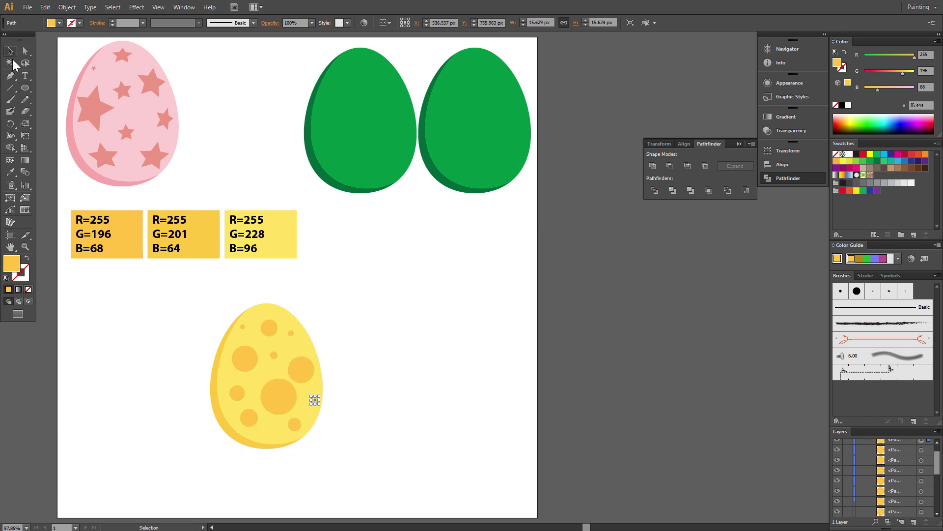
# Select all eleven orange dots on the yellow egg and group them
pyautogui.click(346, 370)
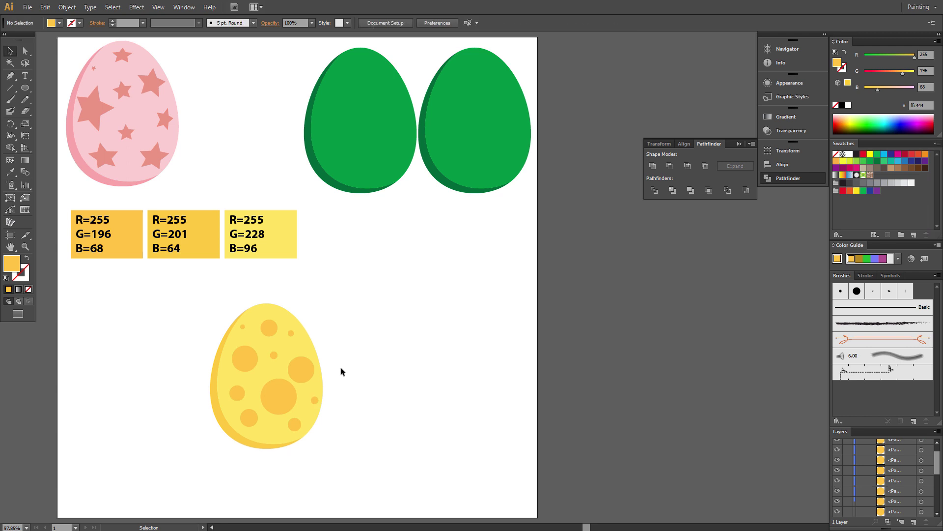
pyautogui.click(269, 327)
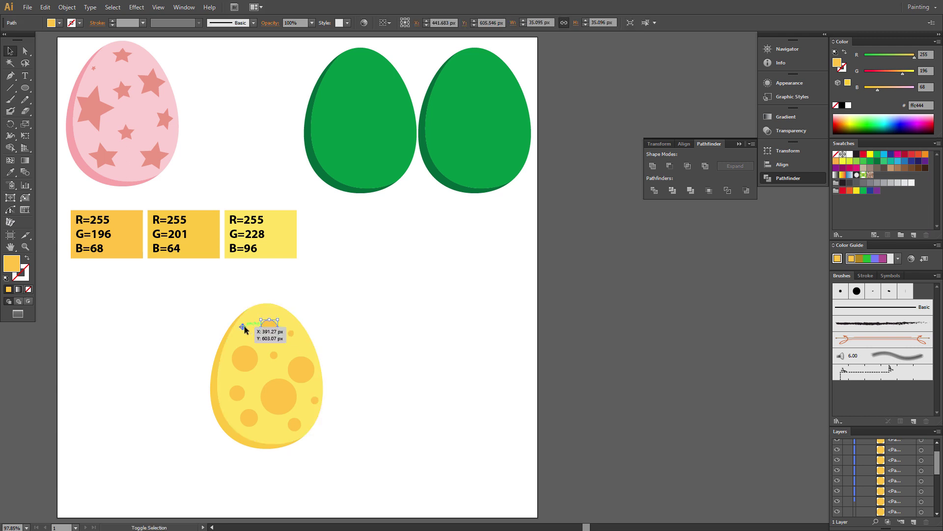
pyautogui.keyDown('shift'); pyautogui.click(243, 326); pyautogui.keyUp('shift')
pyautogui.keyDown('shift'); pyautogui.click(291, 333); pyautogui.keyUp('shift')
pyautogui.keyDown('shift'); pyautogui.click(274, 353); pyautogui.keyUp('shift')
pyautogui.keyDown('shift'); pyautogui.click(251, 356); pyautogui.keyUp('shift')
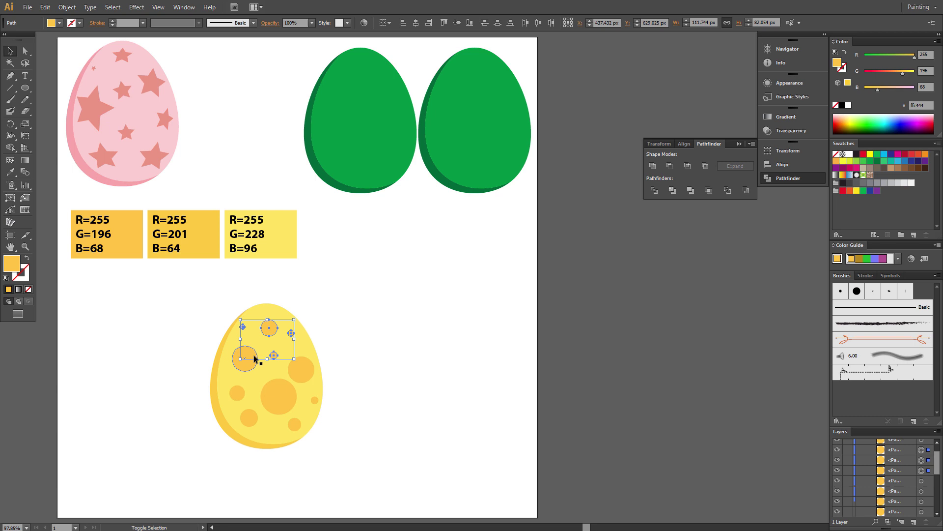
pyautogui.keyDown('shift'); pyautogui.click(237, 393); pyautogui.keyUp('shift')
pyautogui.keyDown('shift'); pyautogui.click(249, 418); pyautogui.keyUp('shift')
pyautogui.keyDown('shift'); pyautogui.click(279, 396); pyautogui.keyUp('shift')
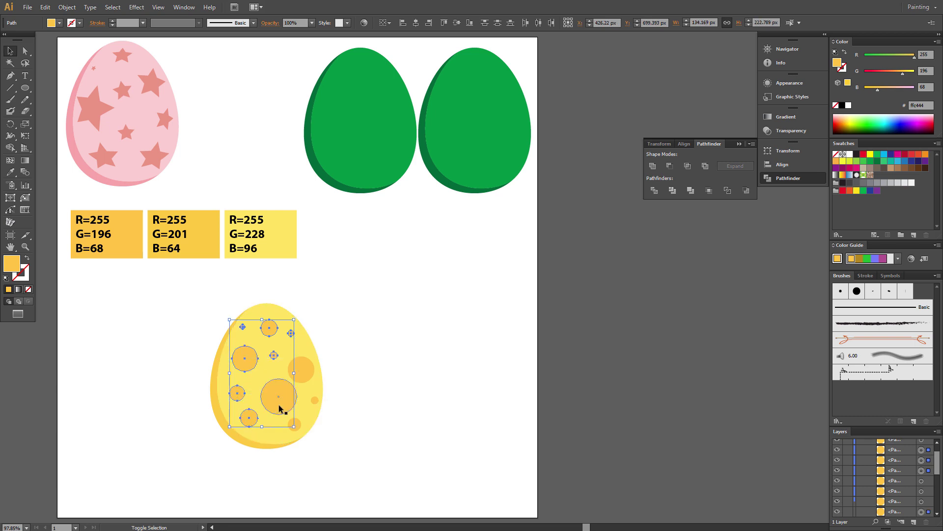
pyautogui.keyDown('shift'); pyautogui.click(310, 379); pyautogui.keyUp('shift')
pyautogui.keyDown('shift'); pyautogui.click(315, 399); pyautogui.keyUp('shift')
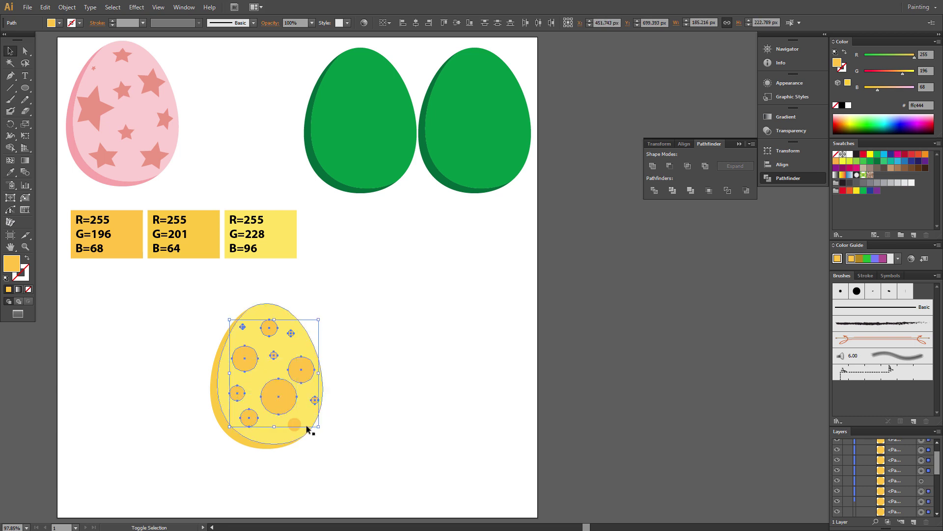
pyautogui.keyDown('shift'); pyautogui.click(297, 425); pyautogui.keyUp('shift')
pyautogui.rightClick(279, 387)
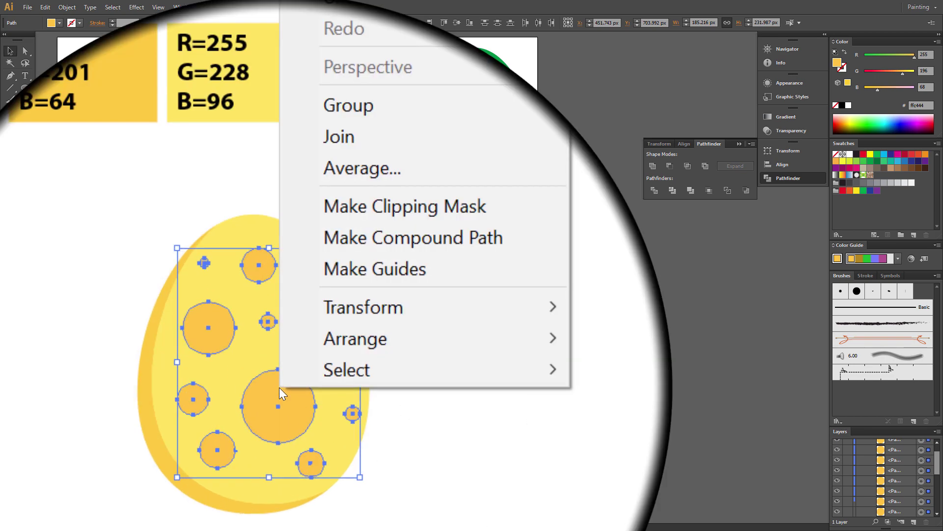
pyautogui.click(314, 252)
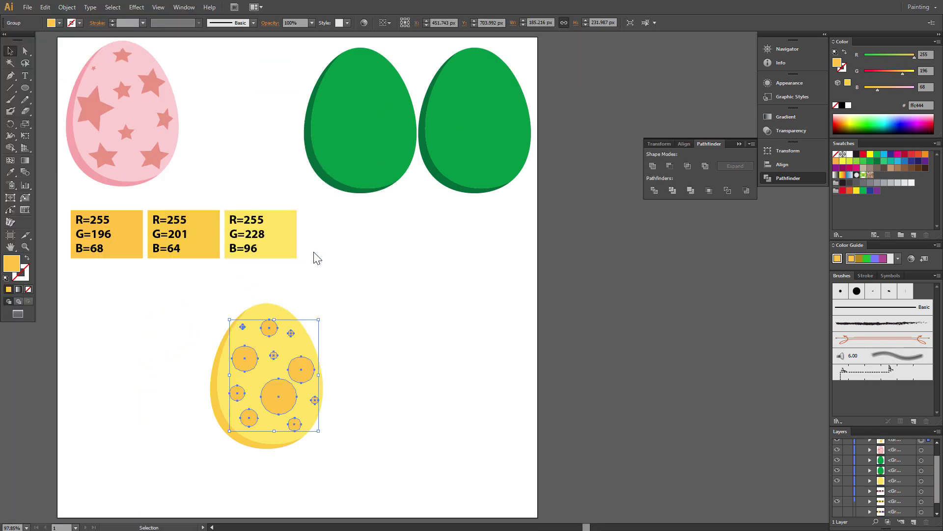
# Expand the dot group's appearance into plain shapes with Object > Expand Appearance
pyautogui.click(141, 7)
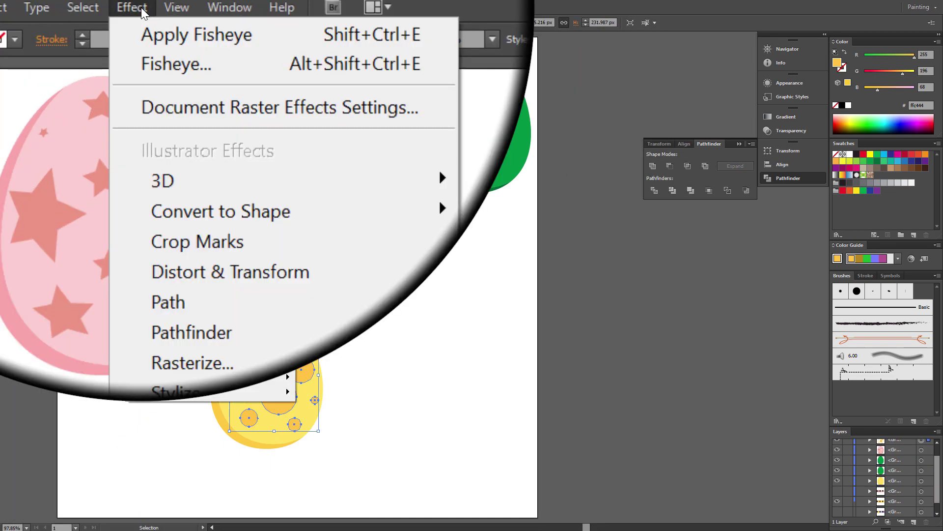
pyautogui.moveTo(161, 10)
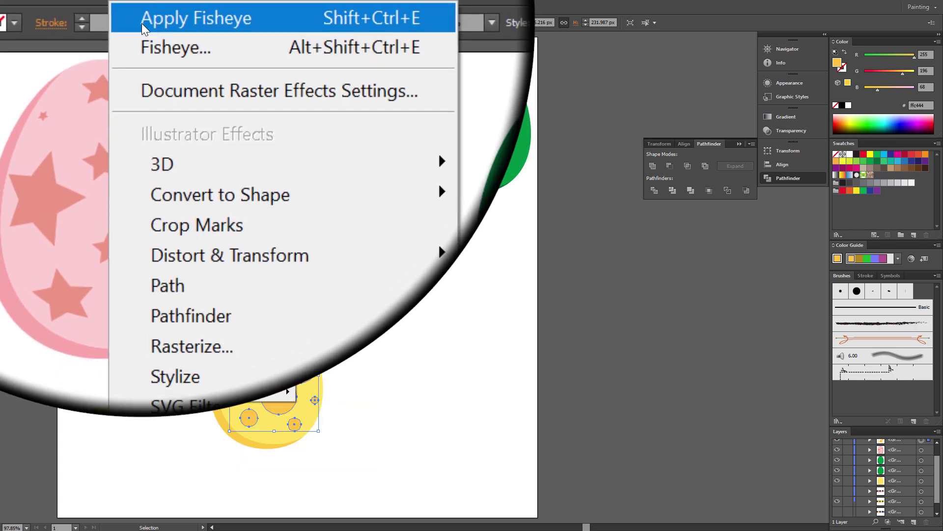
pyautogui.click(244, 362)
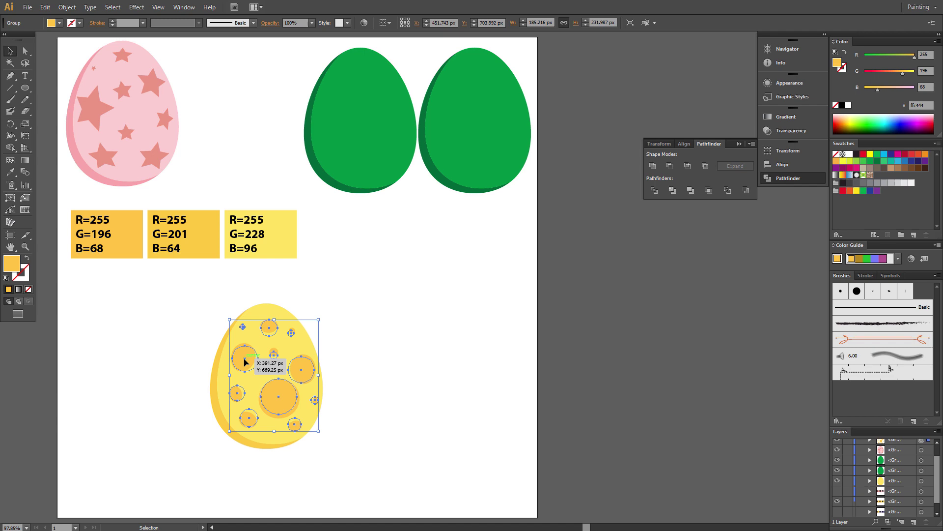
pyautogui.click(67, 7)
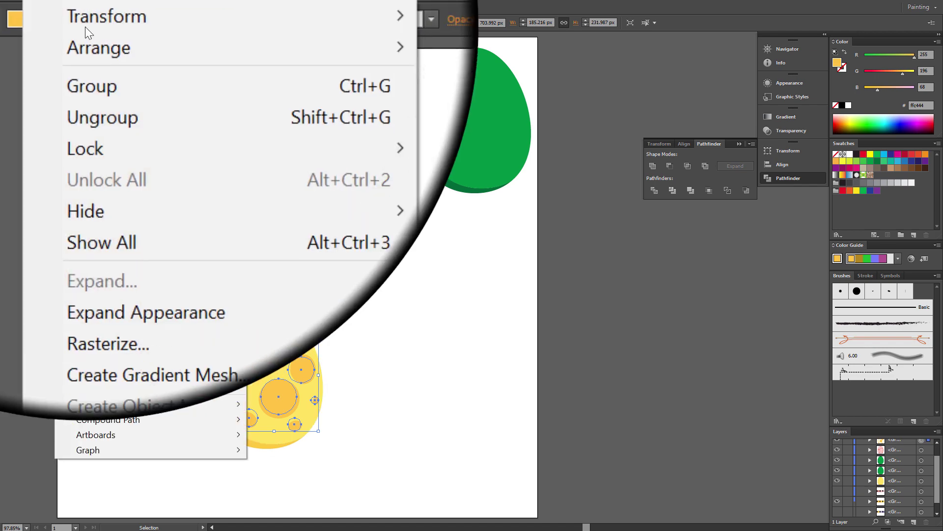
pyautogui.click(145, 168)
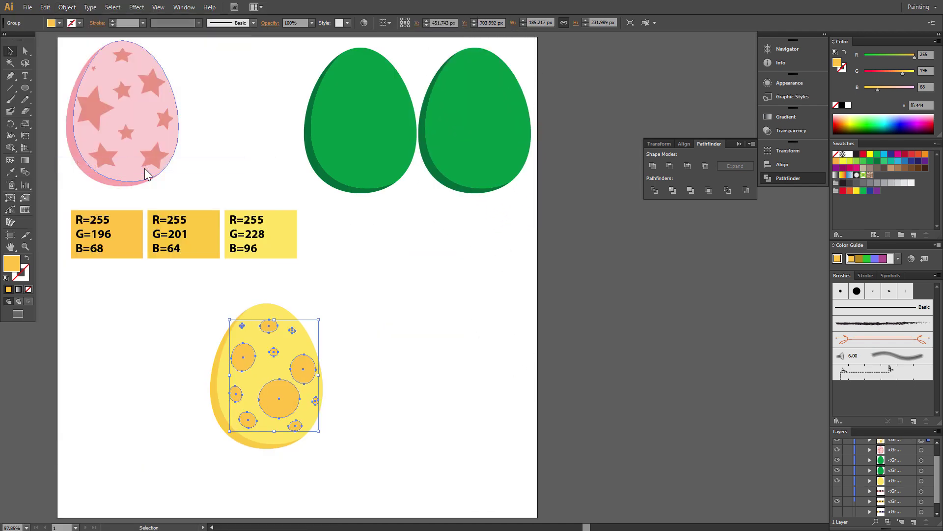
pyautogui.click(341, 357)
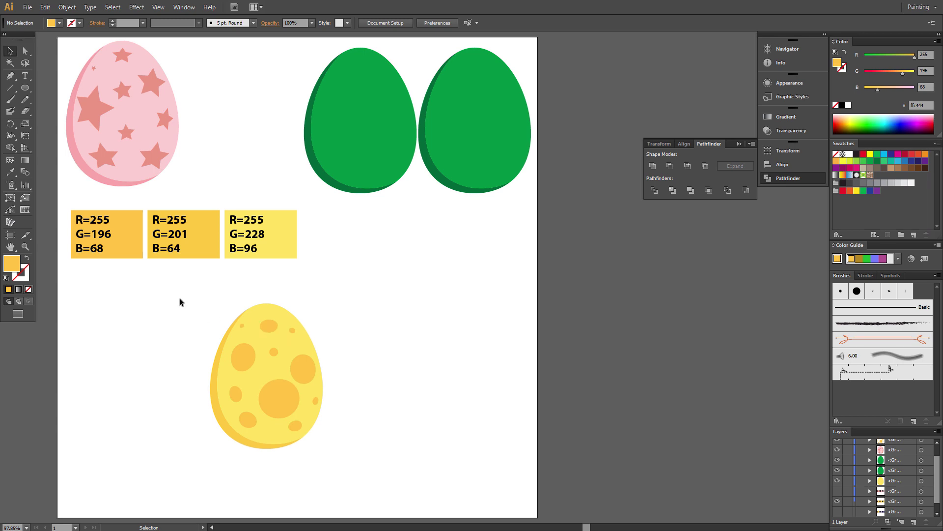
# Group the whole yellow egg and move it up beside the pink star egg
pyautogui.moveTo(179, 299); pyautogui.dragTo(378, 480)
pyautogui.rightClick(283, 379)
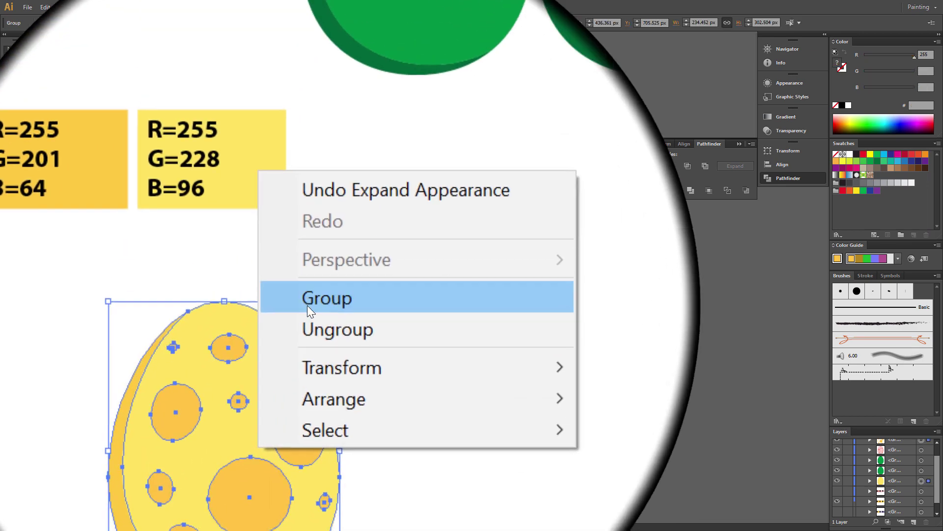
pyautogui.click(310, 302)
pyautogui.moveTo(281, 416); pyautogui.dragTo(256, 150)
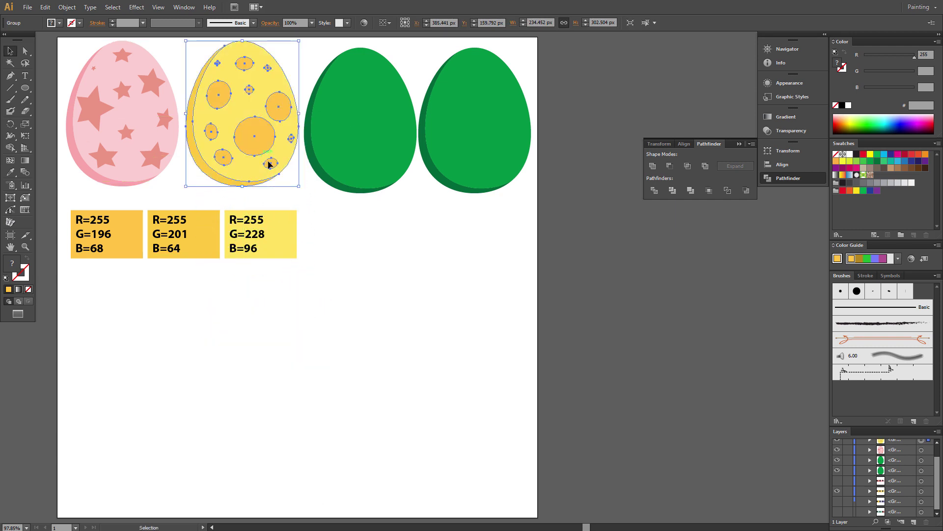
pyautogui.click(330, 213)
# Move the third green egg down and bring the purple colour swatches up under the eggs
pyautogui.moveTo(376, 122); pyautogui.dragTo(227, 374)
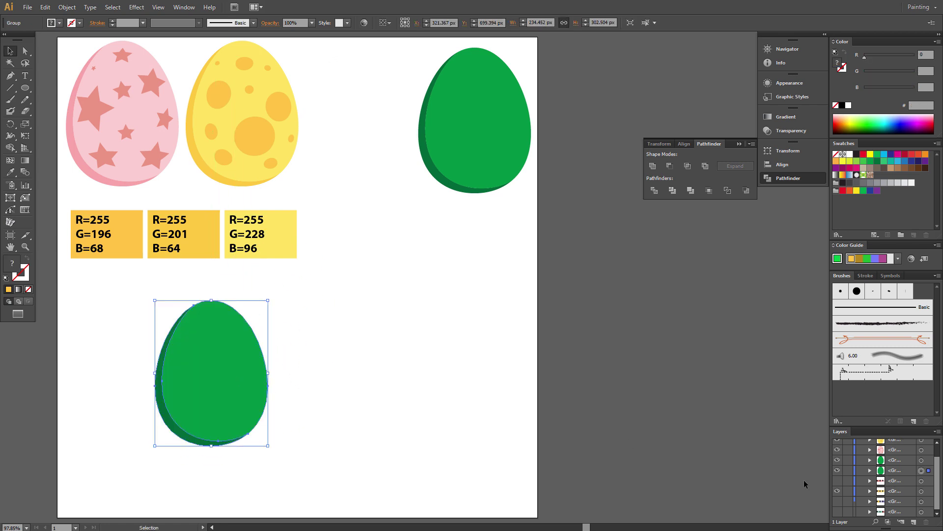
pyautogui.click(838, 501)
pyautogui.click(837, 491)
pyautogui.moveTo(130, 346); pyautogui.dragTo(137, 238)
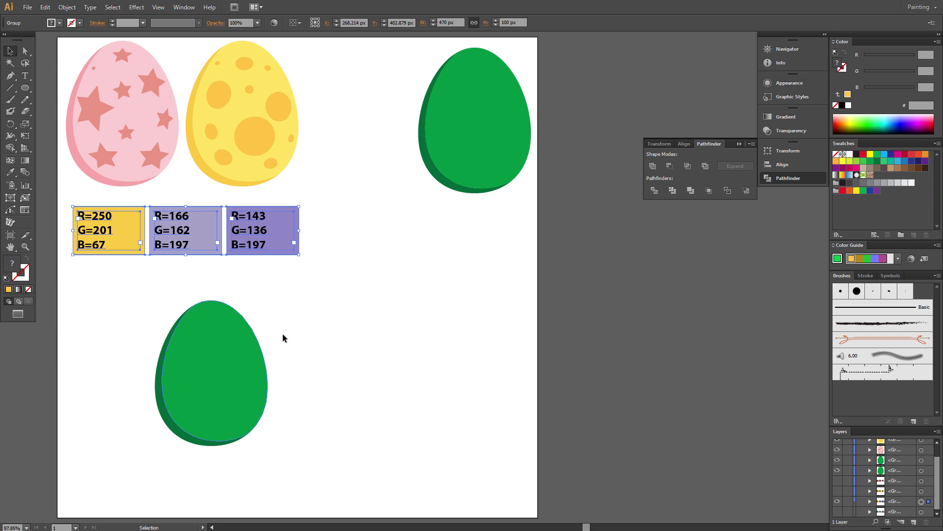
pyautogui.click(284, 339)
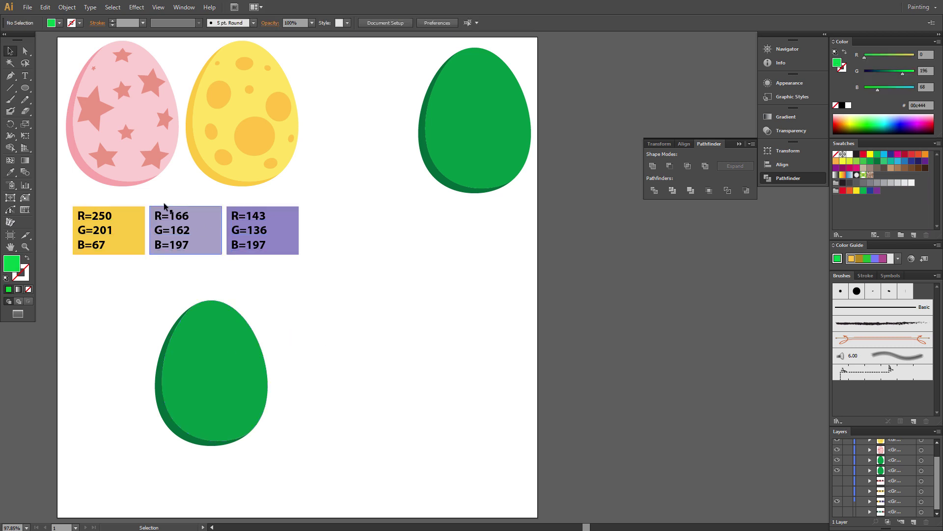
# Fill the lower egg's front with lilac R=166 and its side shading with R=143 purple
pyautogui.click(25, 52)
pyautogui.click(214, 383)
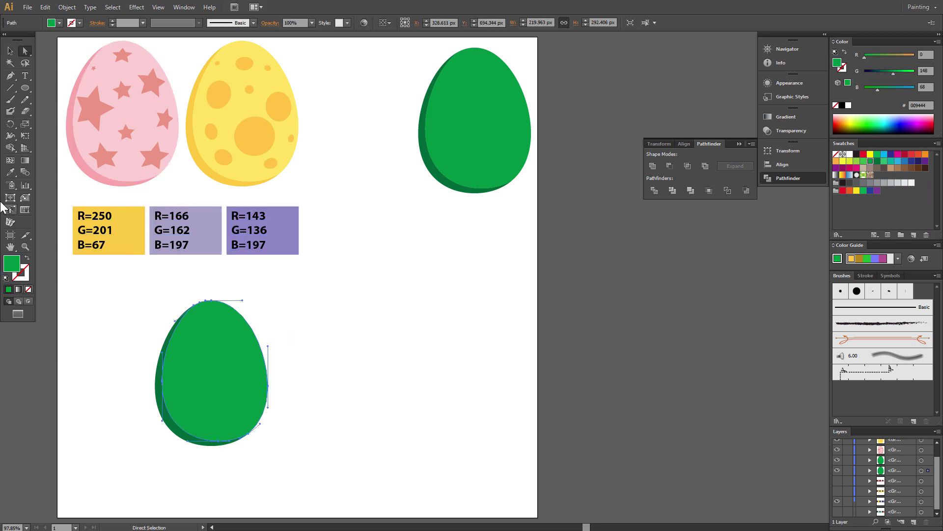
pyautogui.click(11, 173)
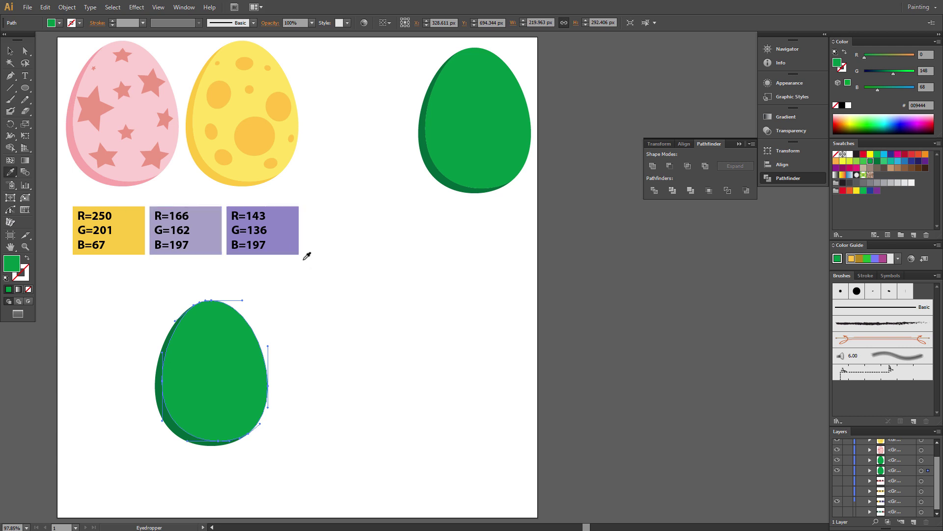
pyautogui.click(213, 228)
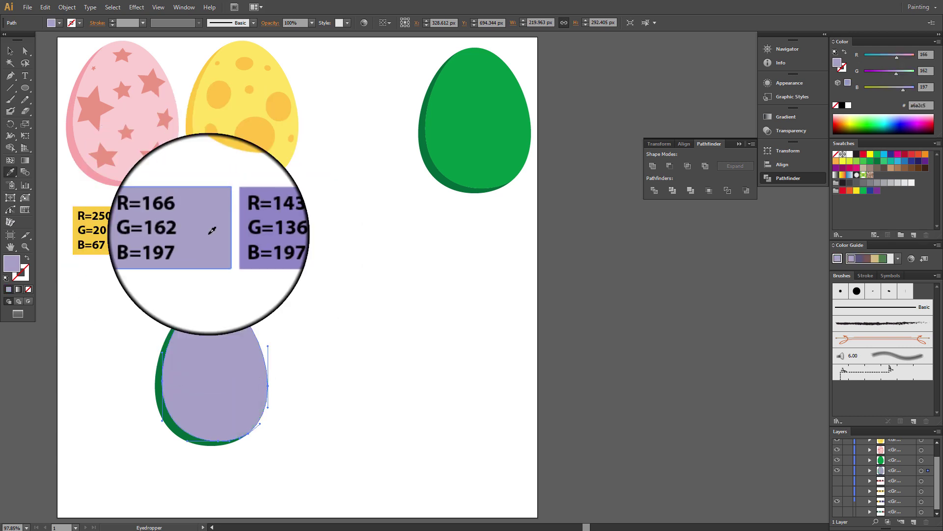
pyautogui.click(25, 51)
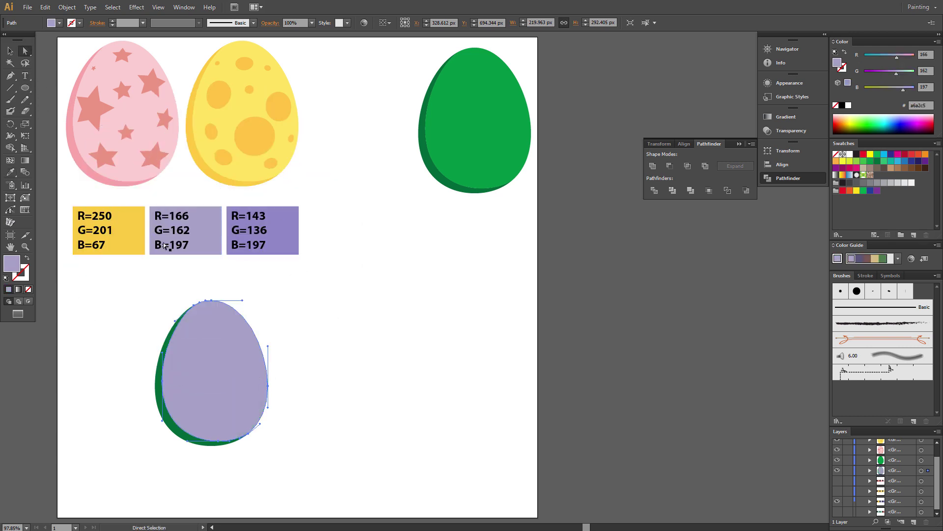
pyautogui.click(156, 389)
pyautogui.click(11, 172)
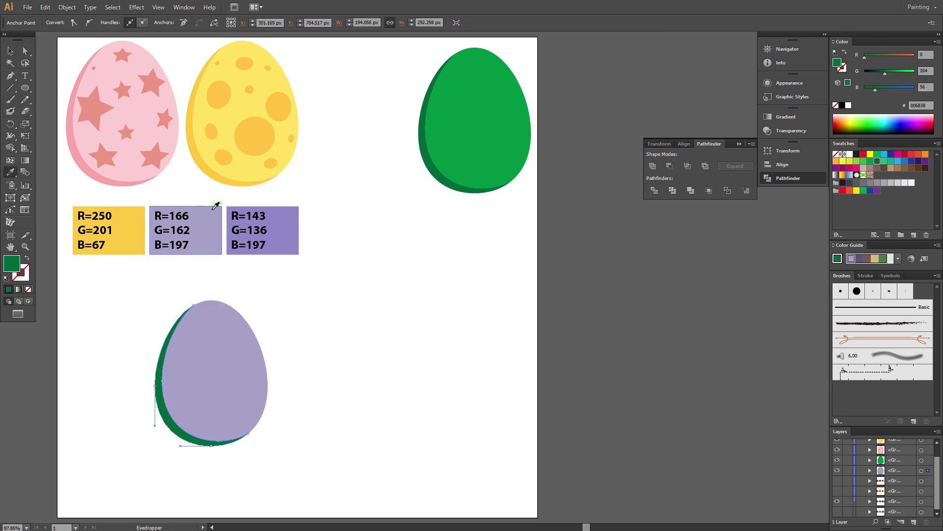
pyautogui.click(290, 219)
pyautogui.click(25, 50)
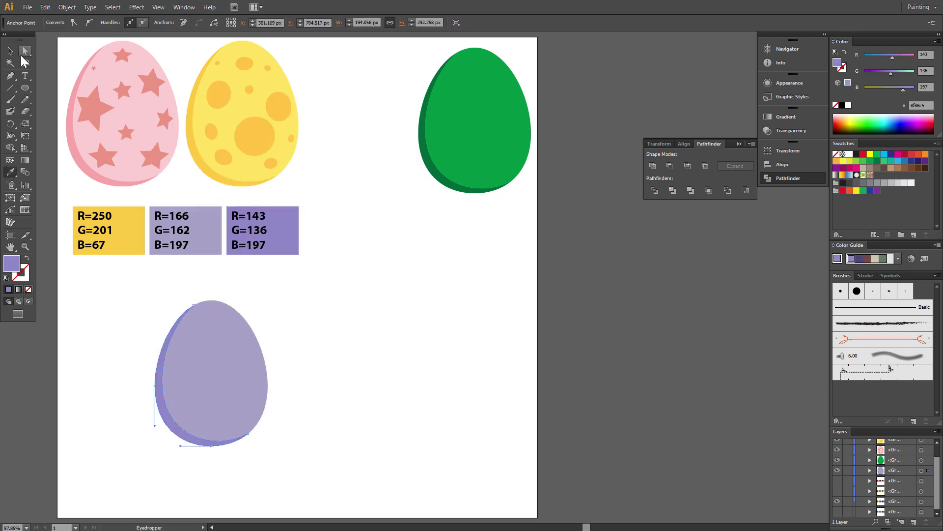
pyautogui.click(309, 371)
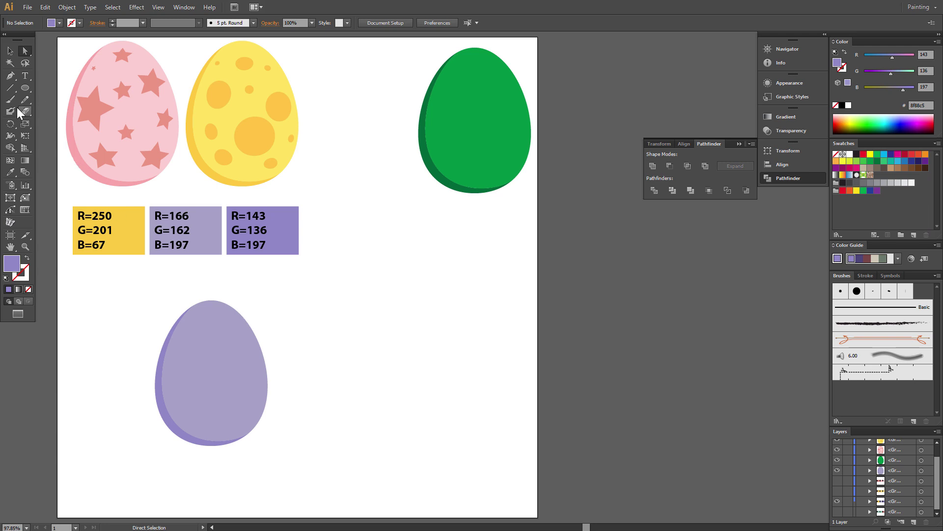
# Draw a circle right of the lilac egg and add extra anchor points to it
pyautogui.click(26, 87)
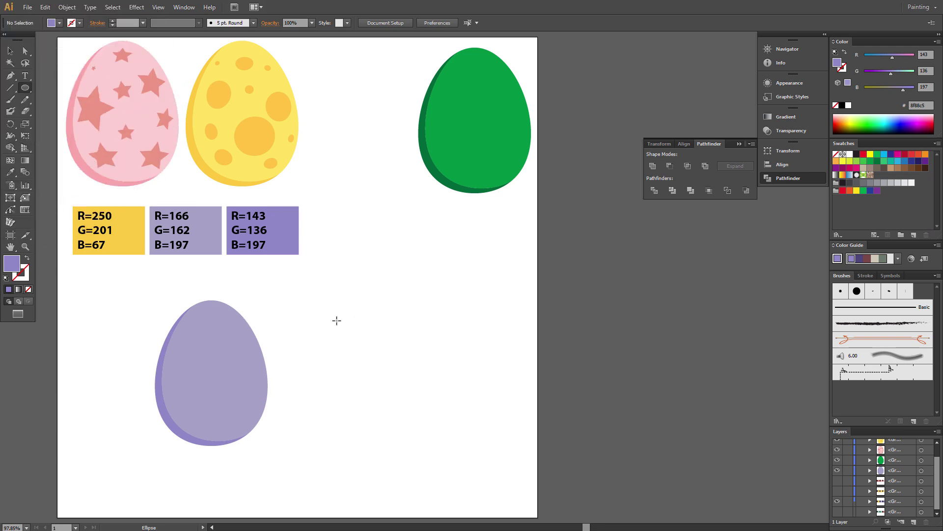
pyautogui.moveTo(341, 334); pyautogui.dragTo(447, 419)
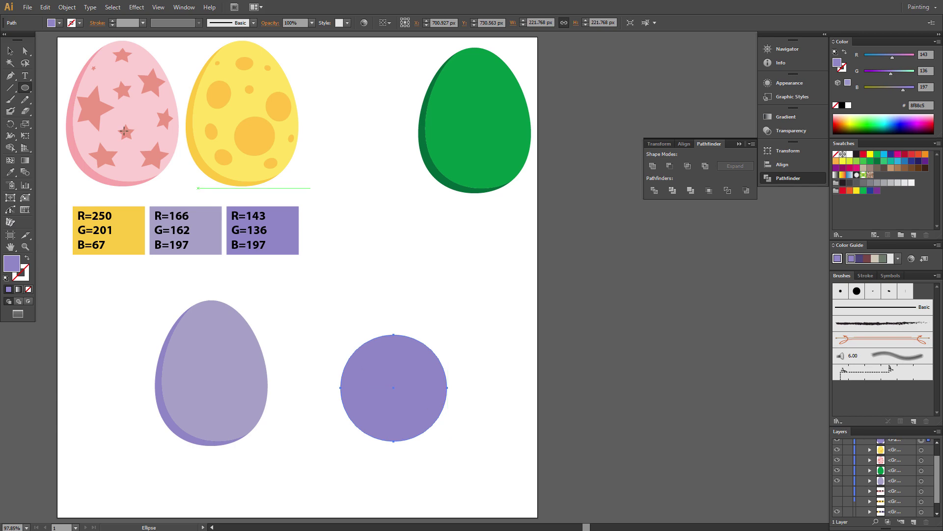
pyautogui.click(67, 7)
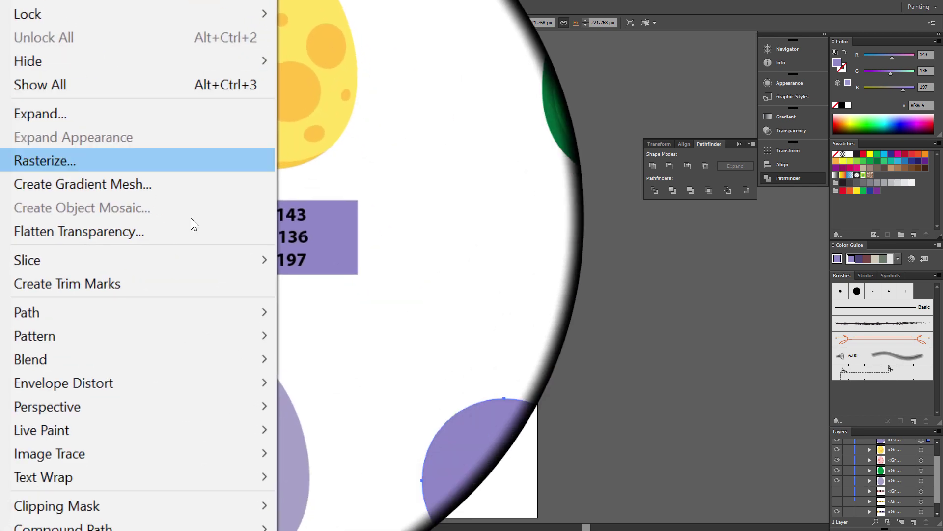
pyautogui.moveTo(207, 280)
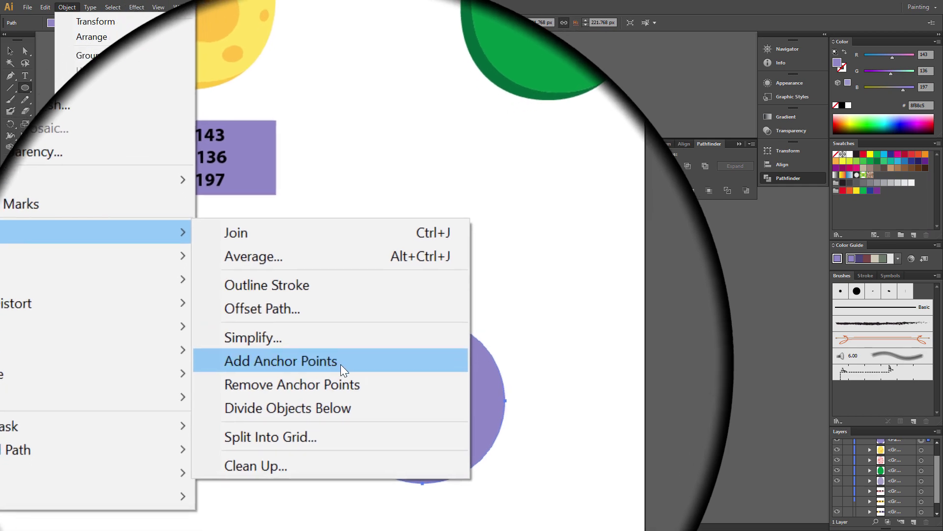
pyautogui.click(340, 369)
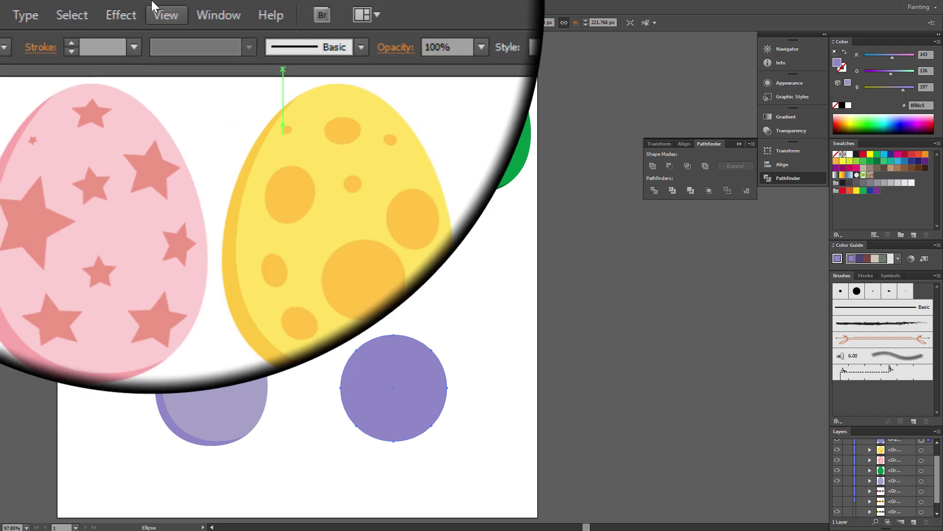
pyautogui.click(136, 6)
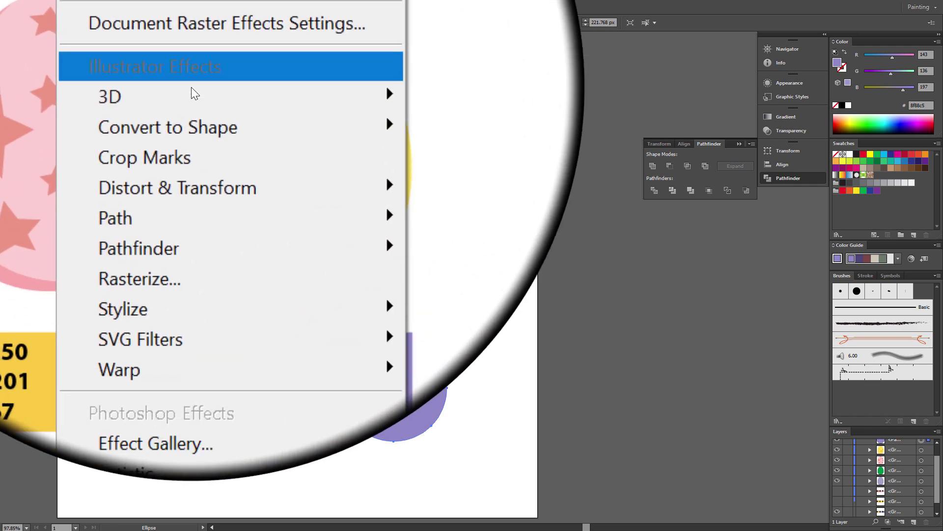
pyautogui.moveTo(221, 137)
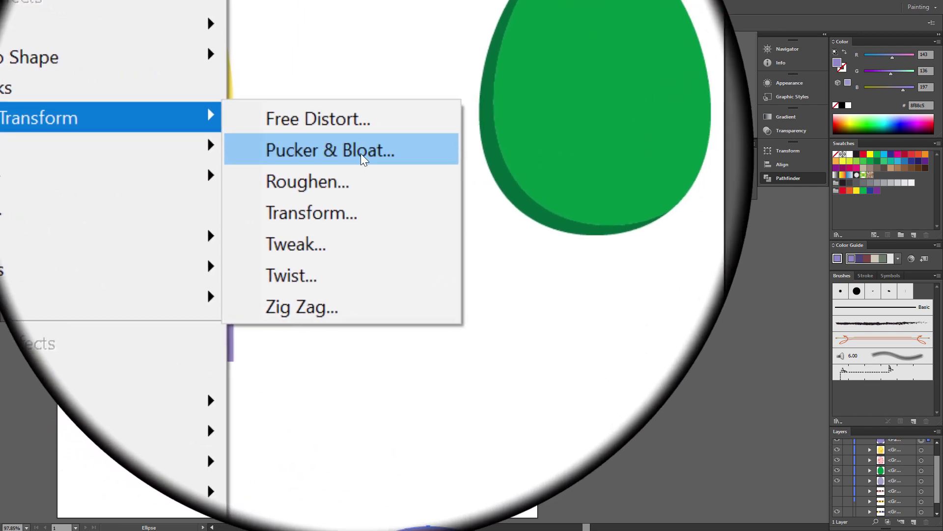
# Apply a 13% Pucker & Bloat to the circle and expand it into a flower path
pyautogui.click(360, 153)
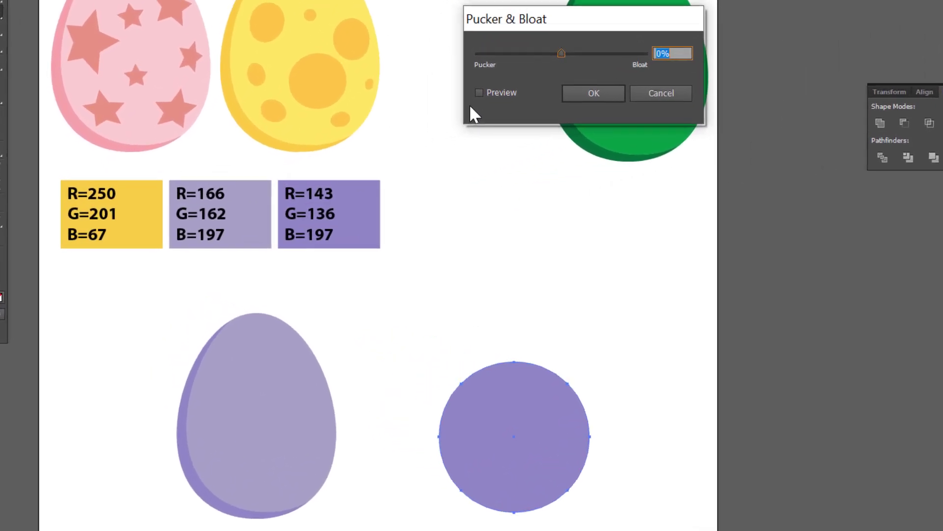
pyautogui.click(481, 92)
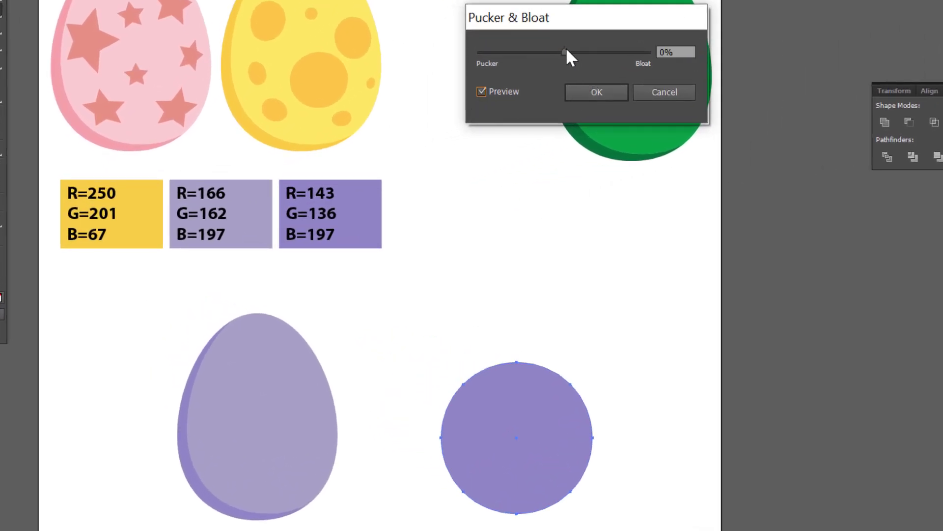
pyautogui.moveTo(564, 49); pyautogui.dragTo(575, 49)
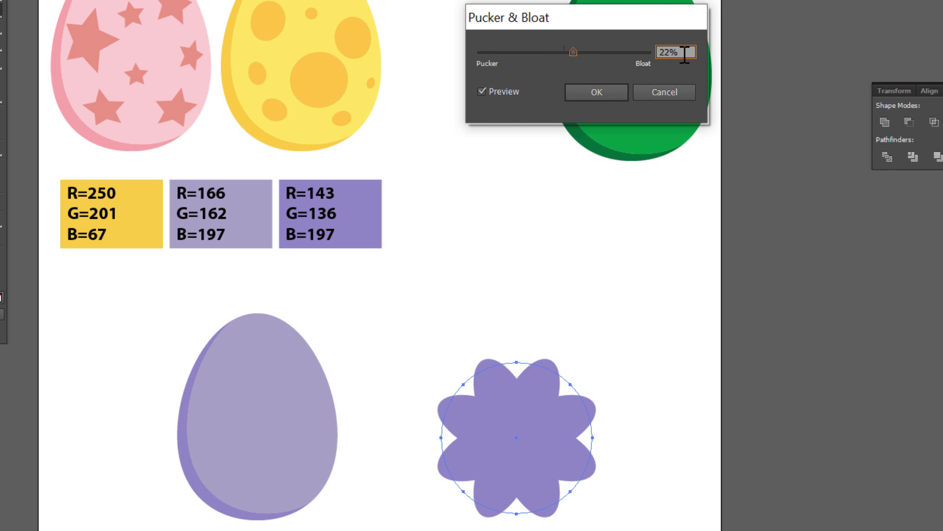
pyautogui.write('13')
pyautogui.press('Tab')
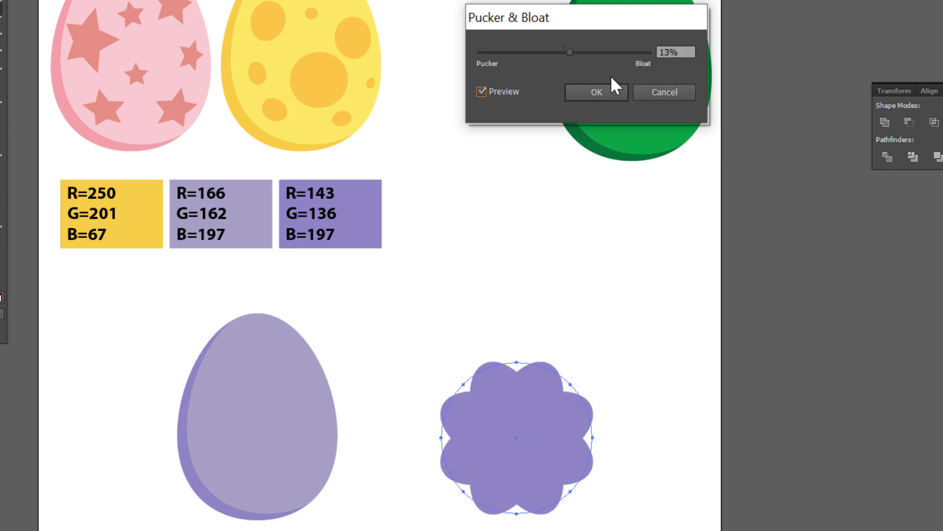
pyautogui.click(597, 92)
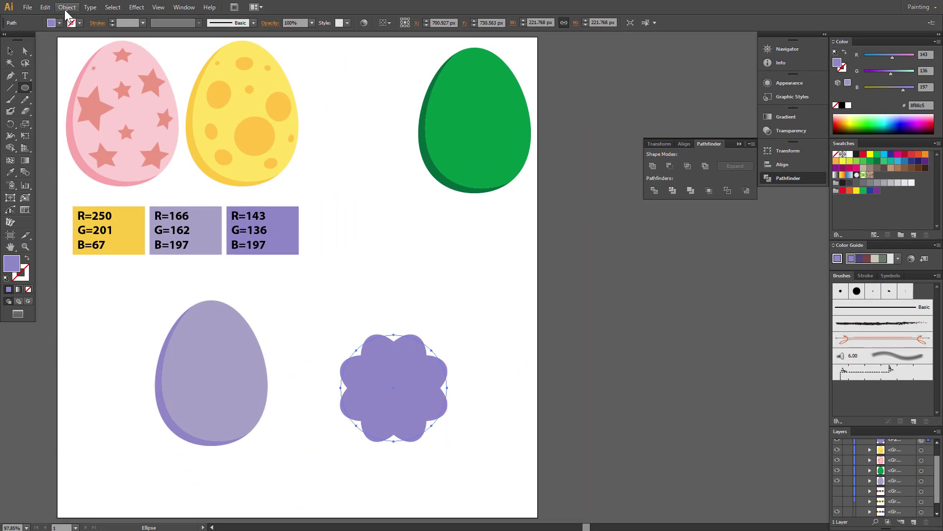
pyautogui.click(67, 7)
pyautogui.click(147, 166)
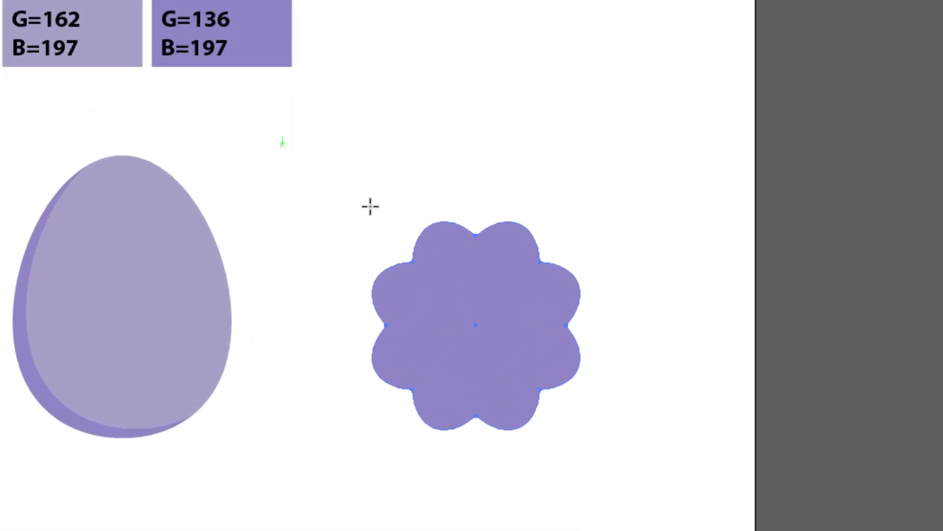
# Cut a centred circle out of the flower with Minus Front and fill it yellow R=250
pyautogui.moveTo(485, 325); pyautogui.dragTo(536, 370)
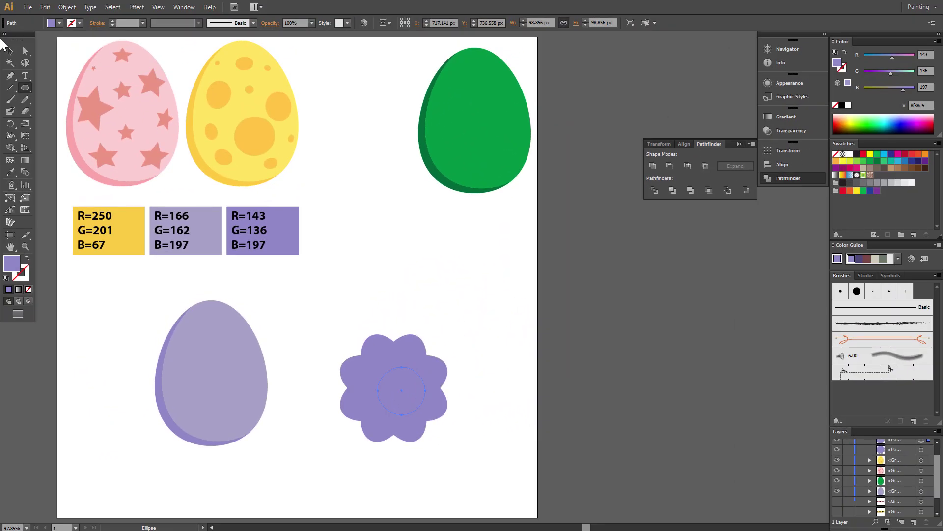
pyautogui.click(10, 51)
pyautogui.moveTo(338, 308); pyautogui.dragTo(466, 477)
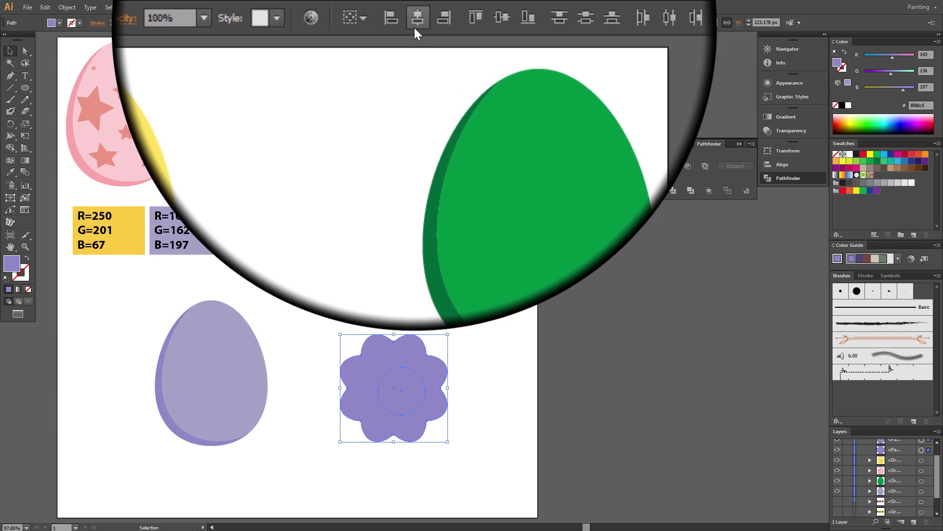
pyautogui.click(415, 28)
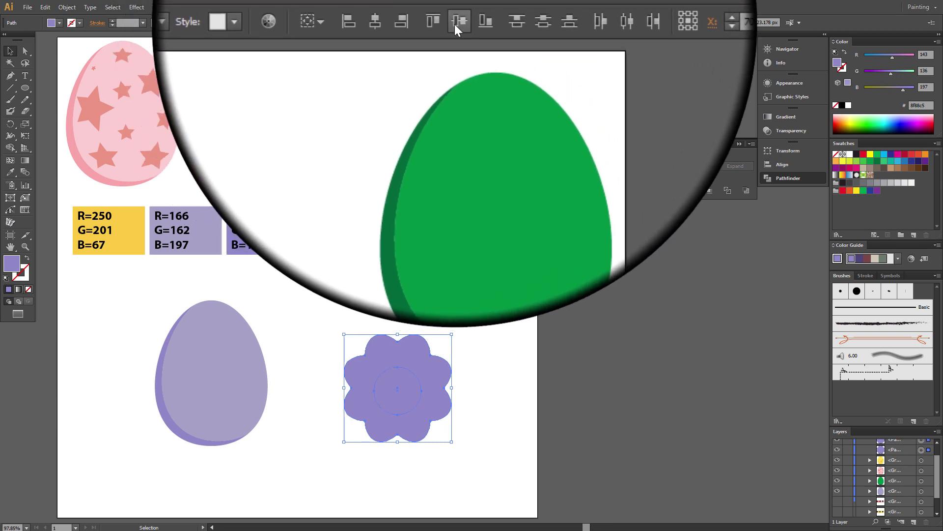
pyautogui.click(455, 25)
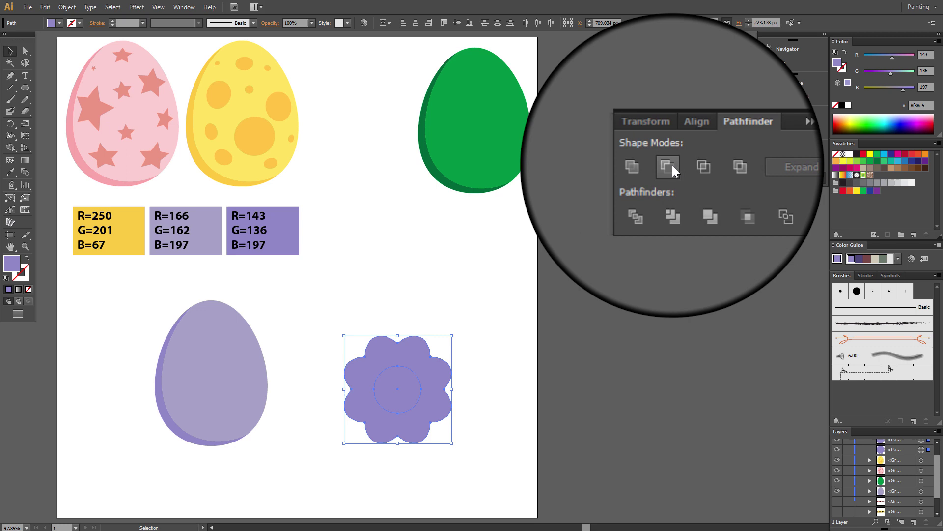
pyautogui.click(670, 166)
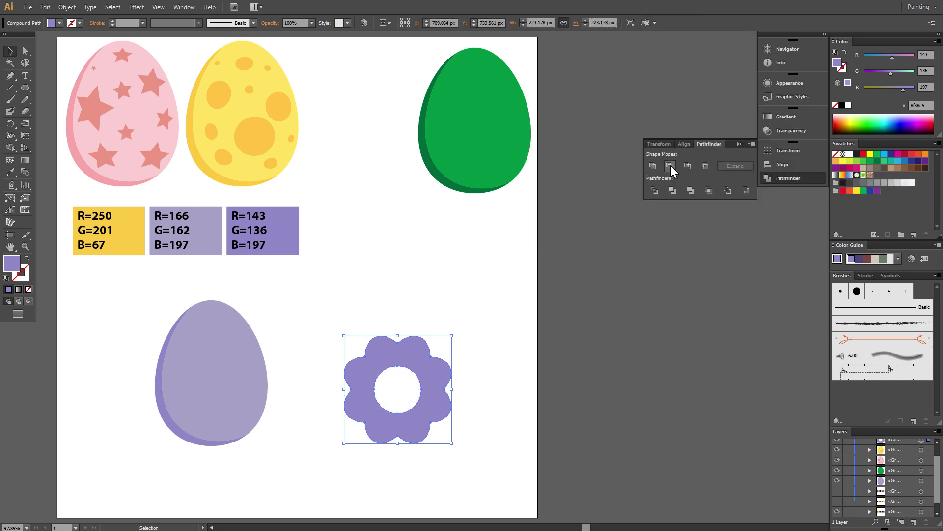
pyautogui.click(10, 171)
pyautogui.click(134, 235)
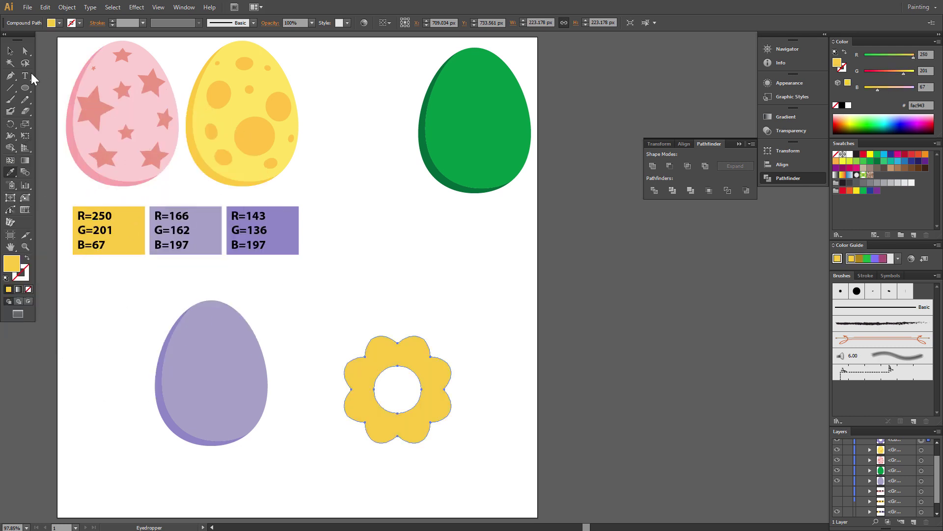
# Shrink the yellow flower and Alt-drag copies of it across the lilac egg
pyautogui.click(11, 51)
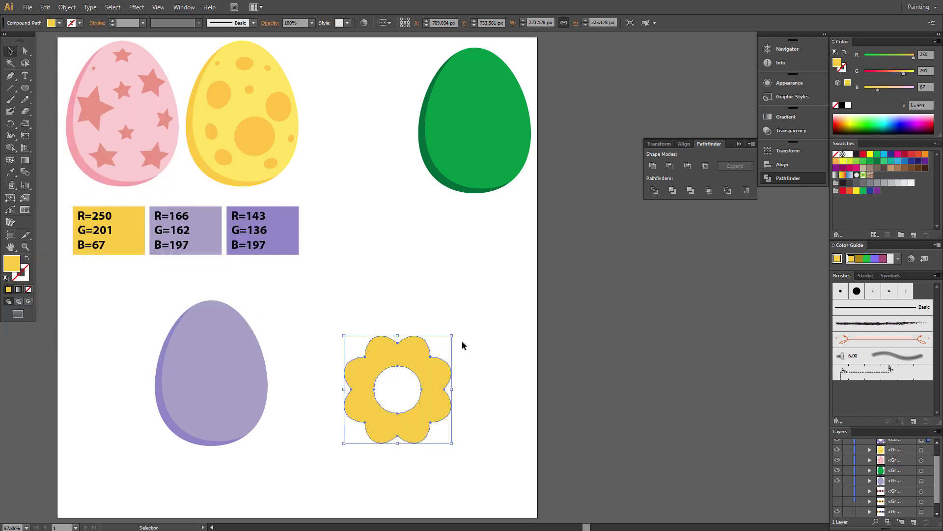
pyautogui.moveTo(452, 334); pyautogui.dragTo(197, 381)
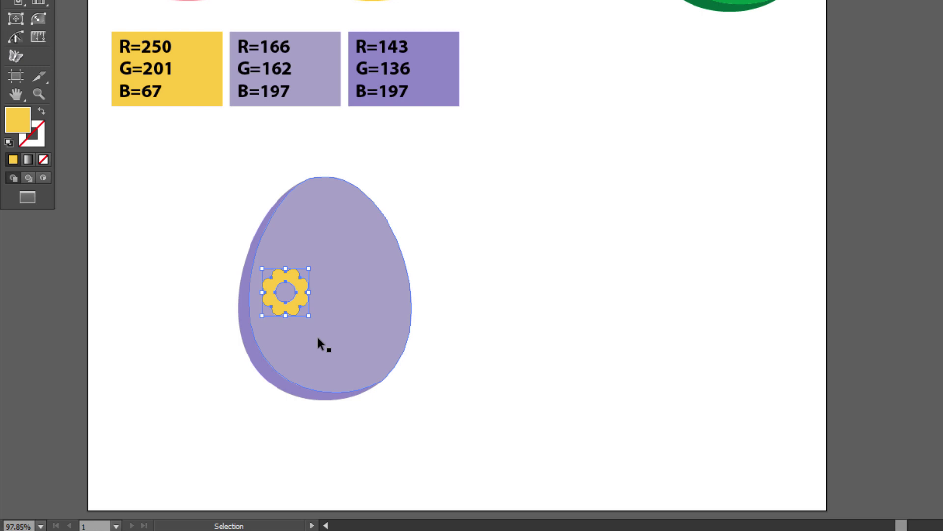
pyautogui.moveTo(291, 310); pyautogui.dragTo(319, 234)
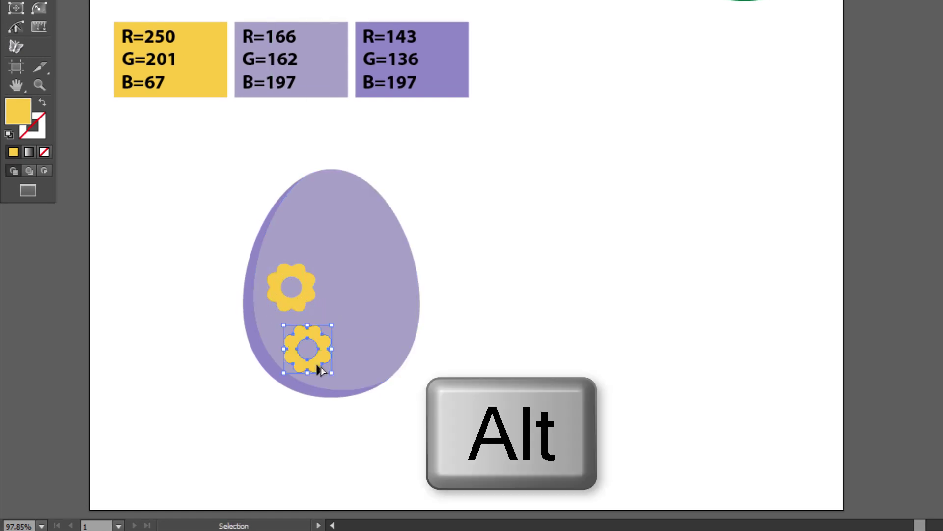
pyautogui.moveTo(319, 234); pyautogui.dragTo(353, 293)
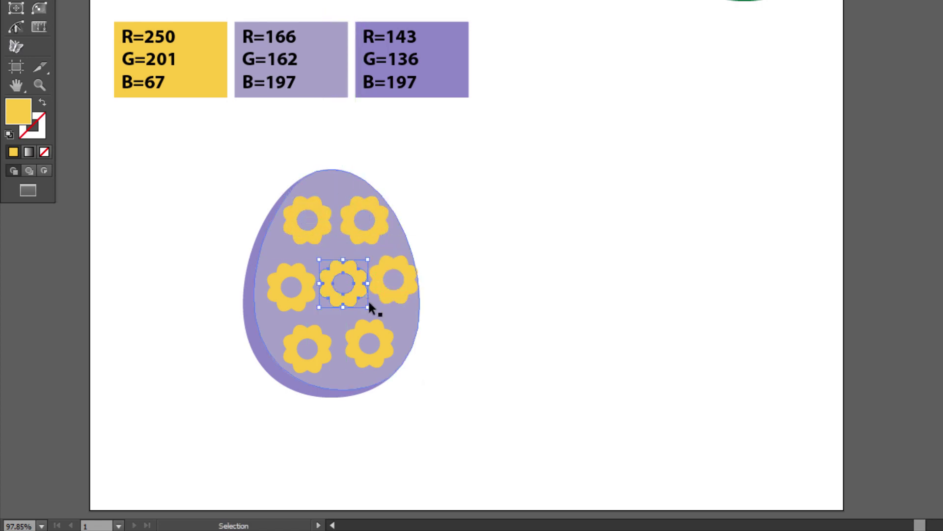
# Select all seven flowers on the lilac egg together
pyautogui.keyDown('shift'); pyautogui.click(320, 230); pyautogui.keyUp('shift')
pyautogui.keyDown('shift'); pyautogui.click(307, 276); pyautogui.keyUp('shift')
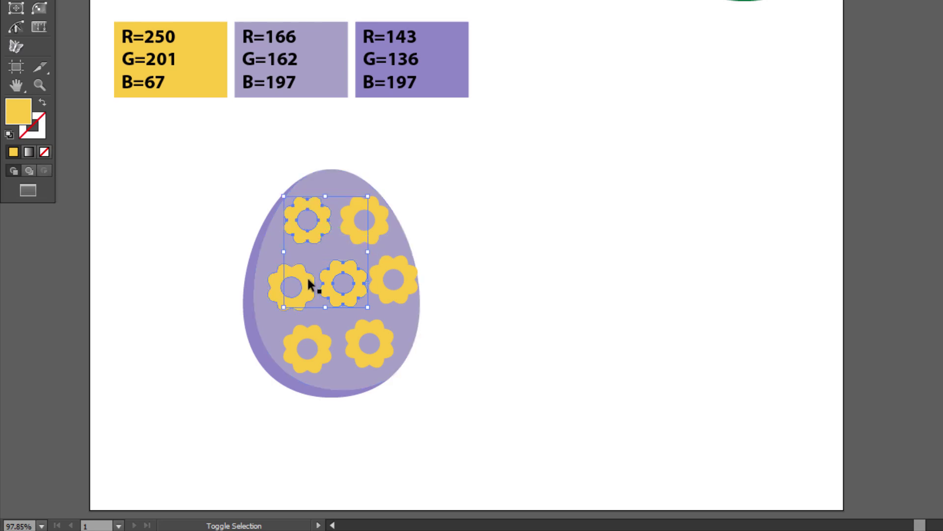
pyautogui.keyDown('shift'); pyautogui.click(318, 348); pyautogui.keyUp('shift')
pyautogui.keyDown('shift'); pyautogui.click(375, 335); pyautogui.keyUp('shift')
pyautogui.keyDown('shift'); pyautogui.click(392, 295); pyautogui.keyUp('shift')
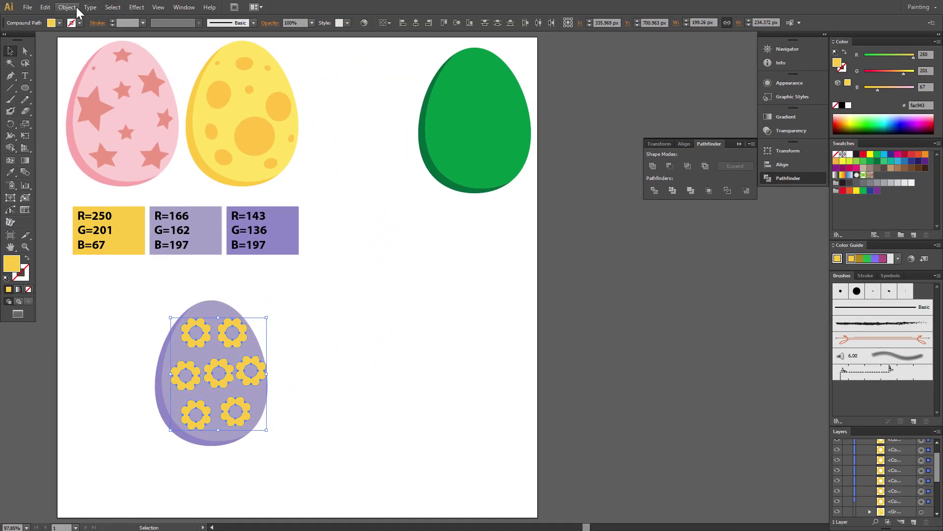
# In Transform Each, enable Preview and Random with 45° rotation and 25% horizontal and vertical scale
pyautogui.click(76, 7)
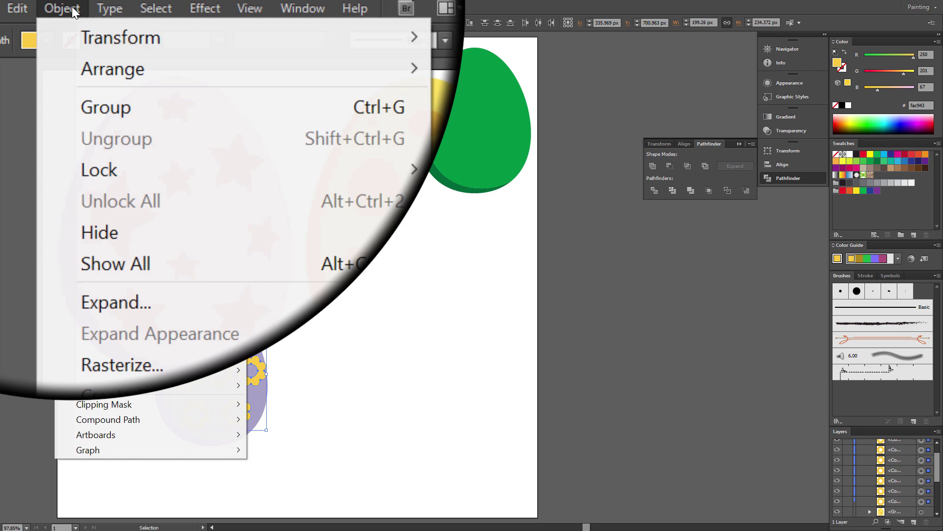
pyautogui.moveTo(134, 19)
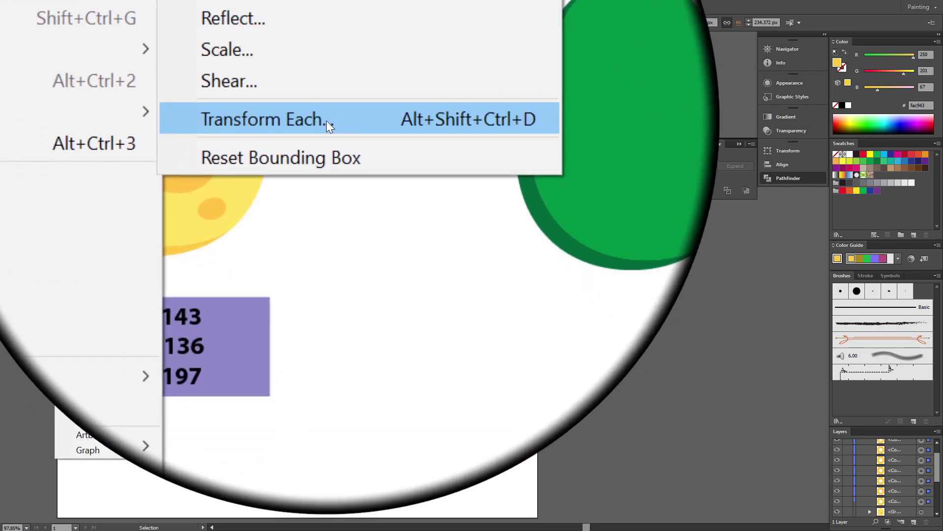
pyautogui.click(326, 120)
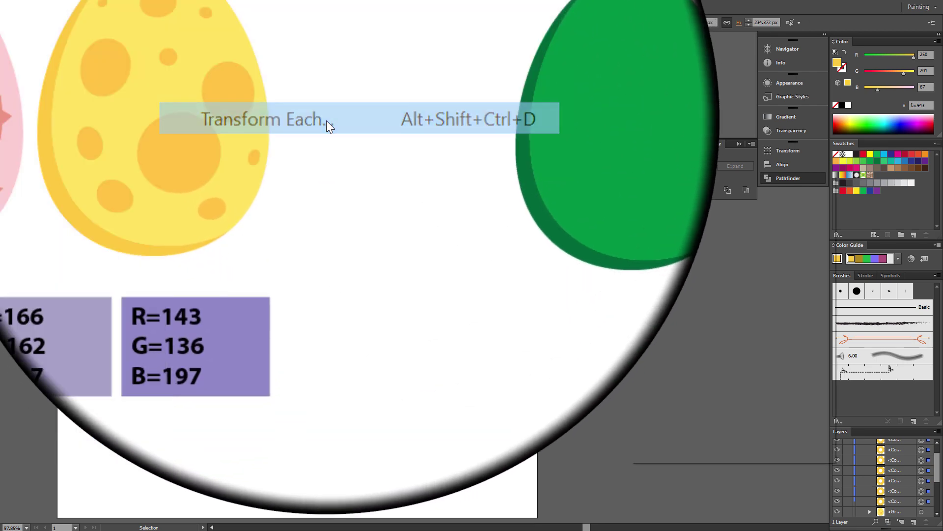
pyautogui.moveTo(724, 181); pyautogui.dragTo(414, 223)
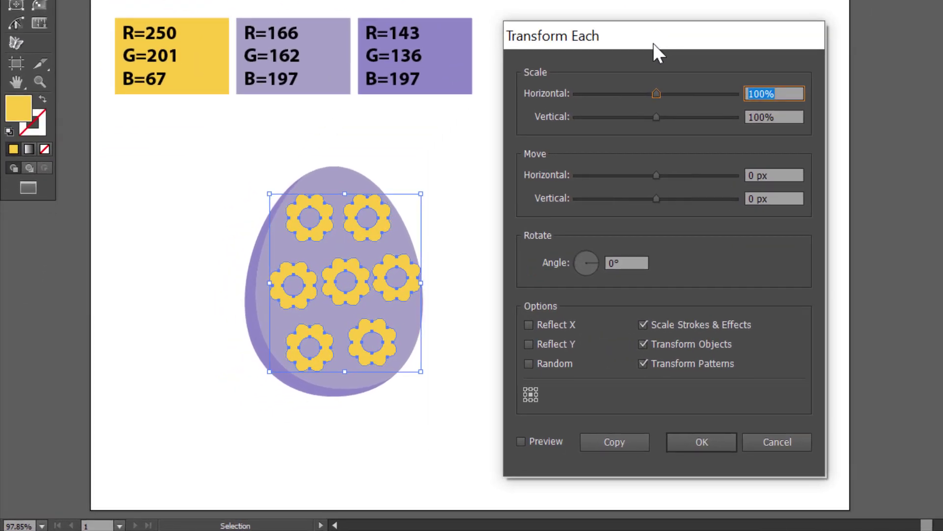
pyautogui.click(538, 441)
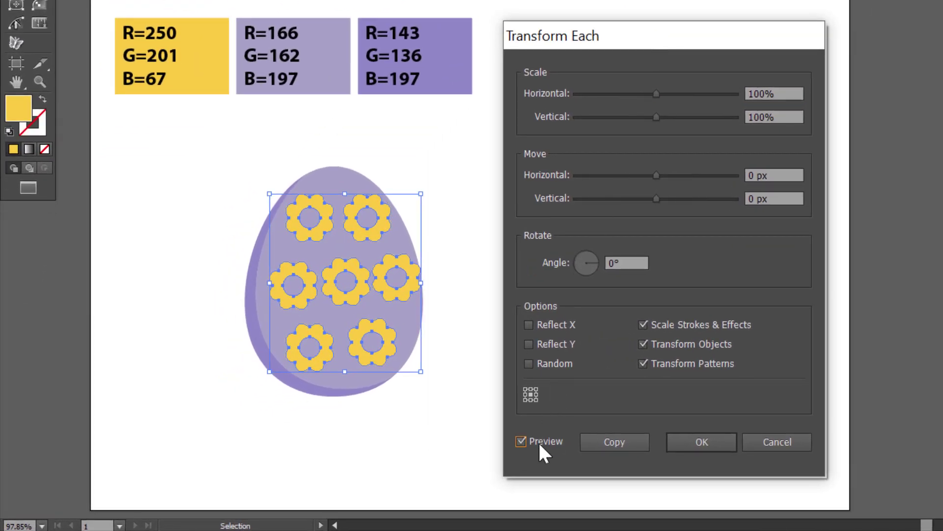
pyautogui.click(529, 363)
pyautogui.click(643, 263)
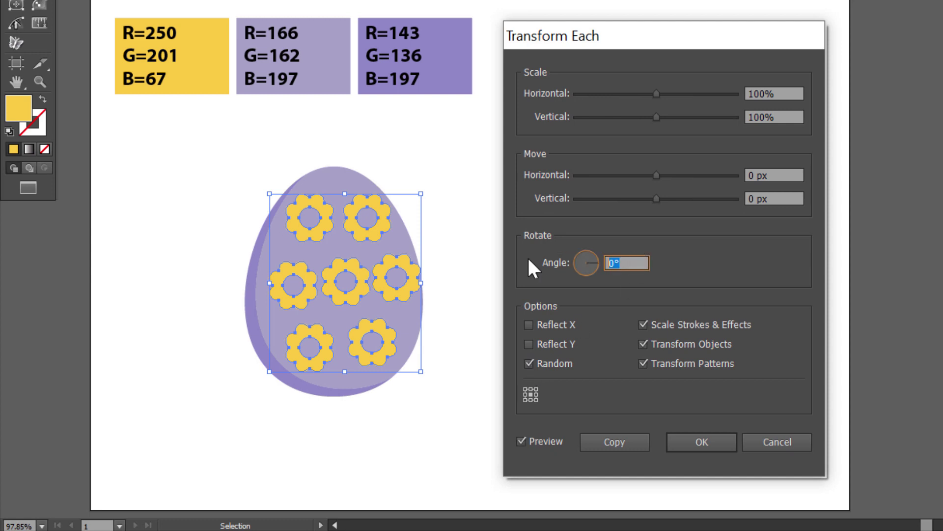
pyautogui.write('45')
pyautogui.press('Tab')
pyautogui.click(779, 92)
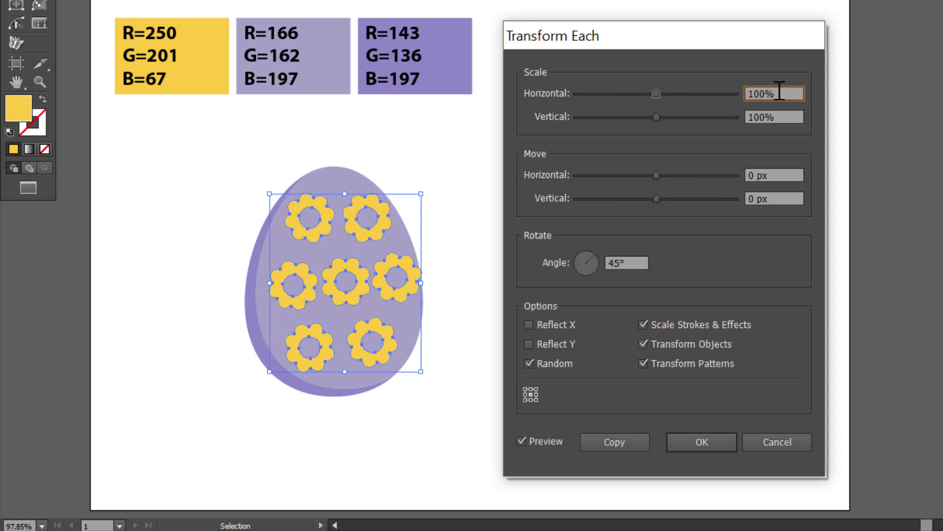
pyautogui.write('25')
pyautogui.press('Tab')
pyautogui.write('25')
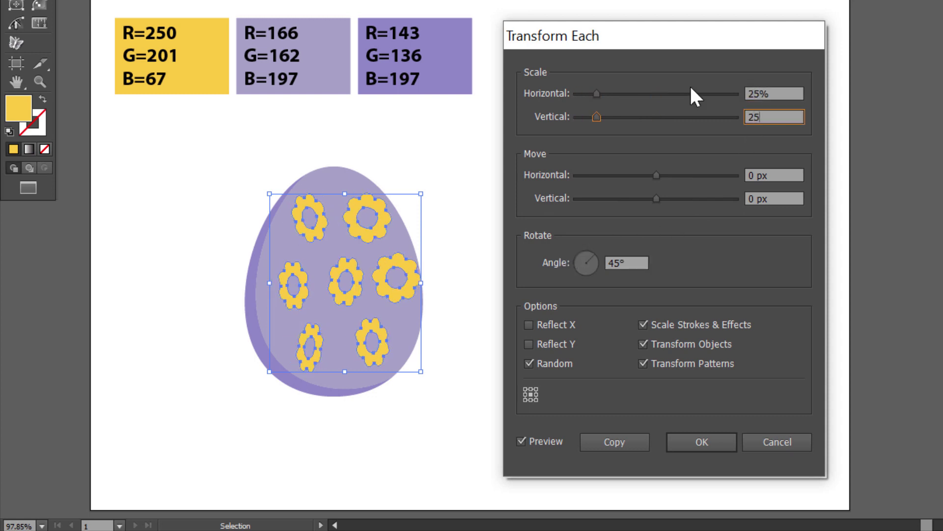
pyautogui.press('Tab')
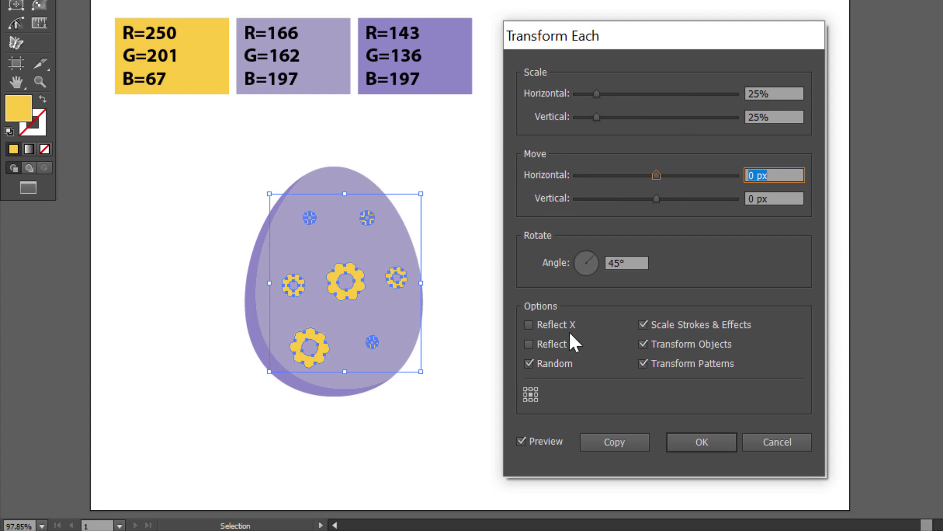
# Reshuffle the random flower sizes several times, then apply the transform
pyautogui.click(547, 365)
pyautogui.click(546, 365)
pyautogui.click(548, 364)
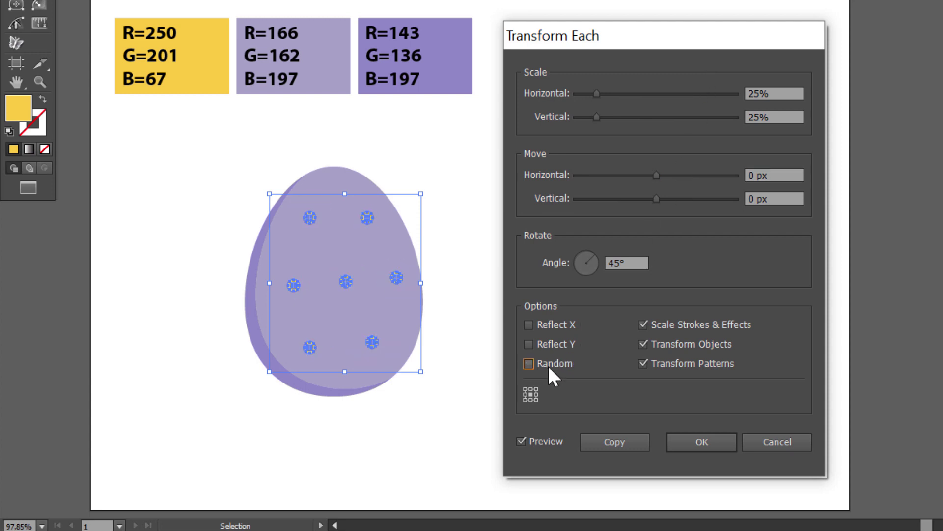
pyautogui.click(548, 364)
pyautogui.click(548, 364)
pyautogui.click(548, 364)
pyautogui.click(548, 364)
pyautogui.click(548, 364)
pyautogui.click(548, 364)
pyautogui.click(548, 363)
pyautogui.click(548, 363)
pyautogui.click(549, 363)
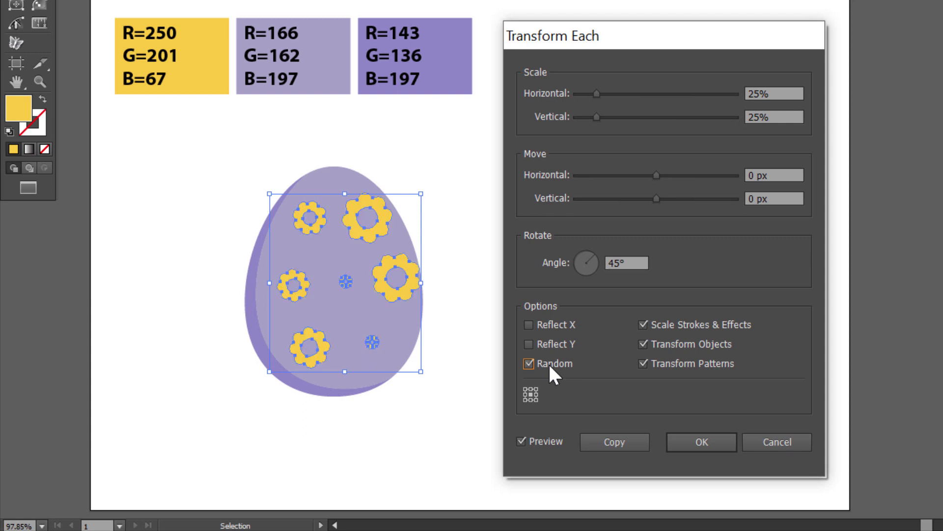
pyautogui.click(549, 363)
pyautogui.click(549, 362)
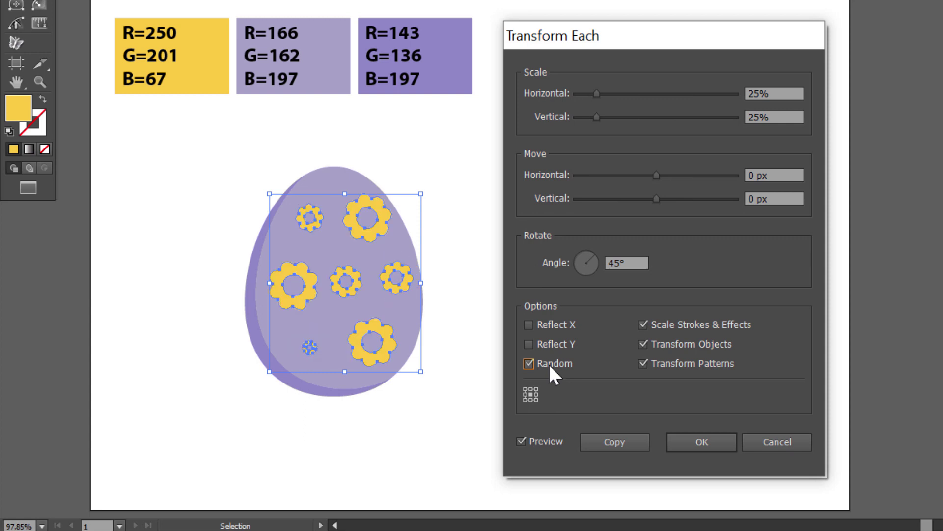
pyautogui.click(548, 362)
pyautogui.click(549, 363)
pyautogui.click(548, 362)
pyautogui.click(549, 361)
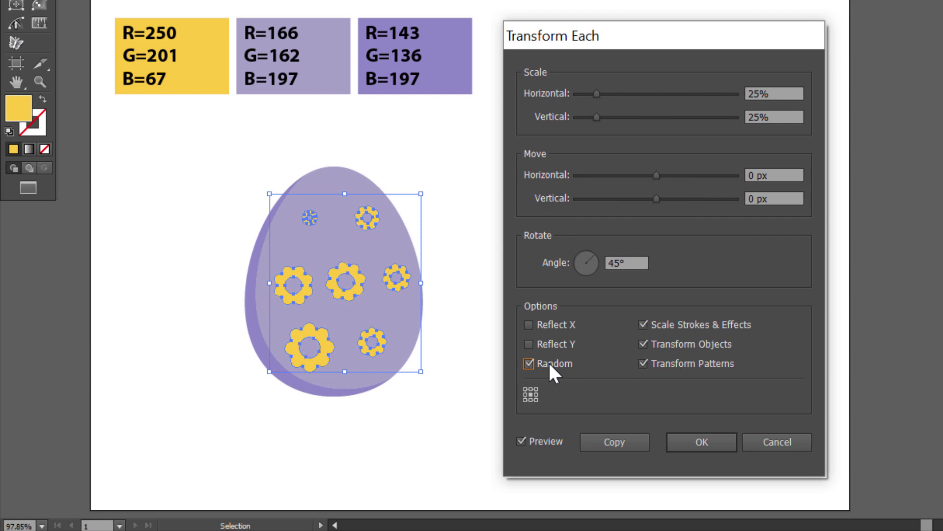
pyautogui.click(548, 361)
pyautogui.click(548, 362)
pyautogui.click(548, 361)
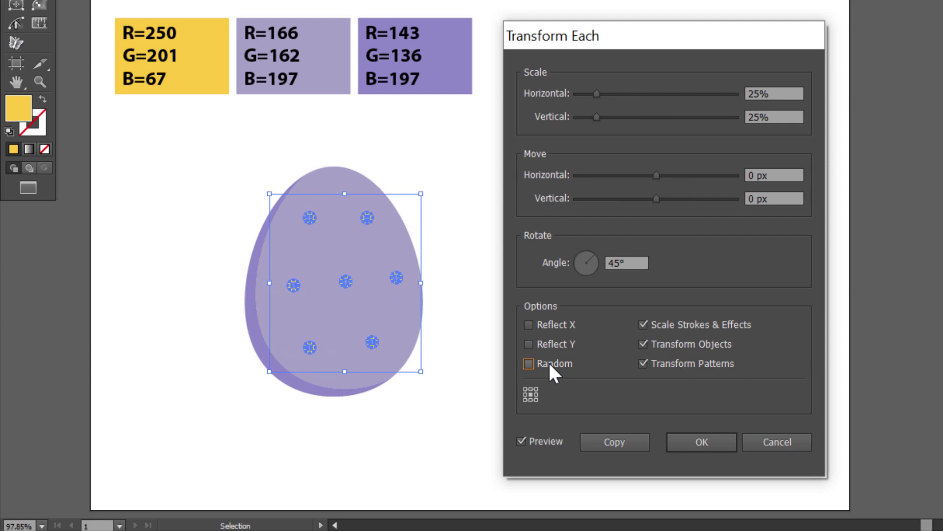
pyautogui.click(548, 362)
pyautogui.click(548, 362)
pyautogui.click(548, 361)
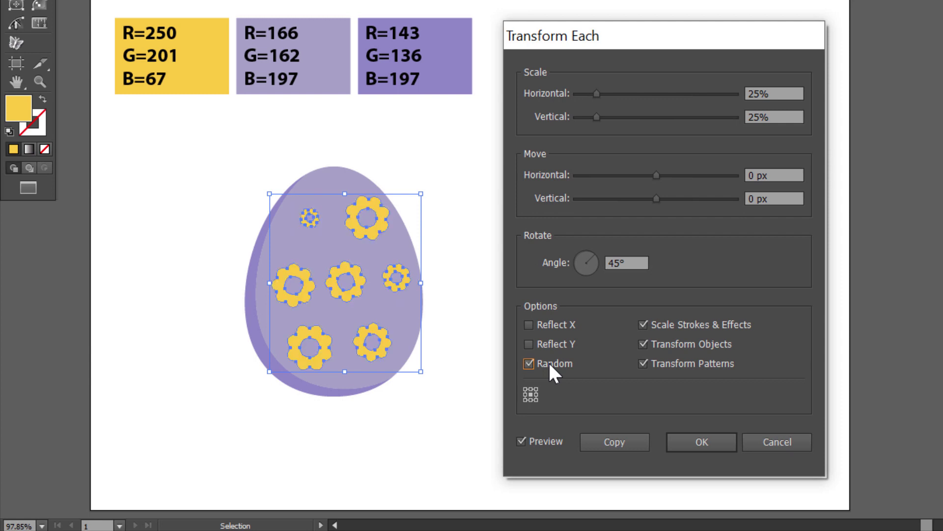
pyautogui.click(686, 441)
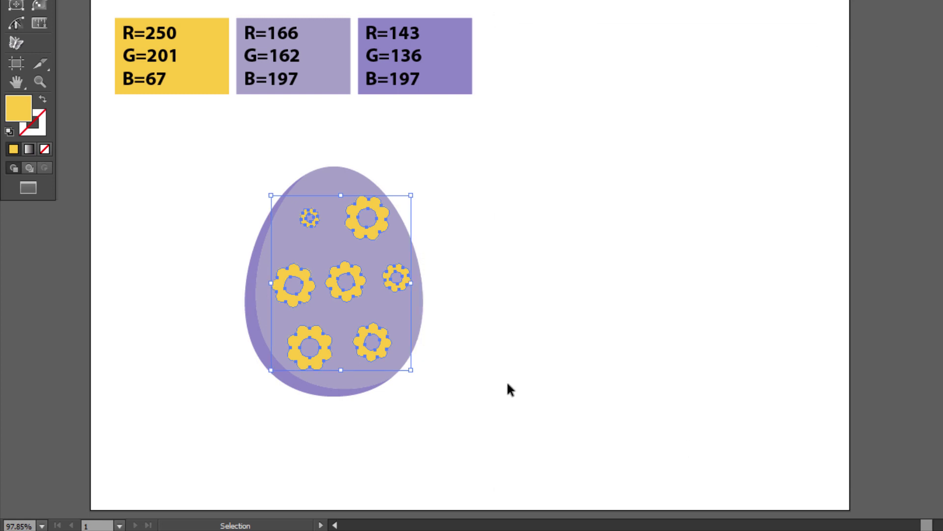
# Drag the seven yellow flowers one by one into more evenly spread spots on the purple egg
pyautogui.click(425, 235)
pyautogui.click(385, 221)
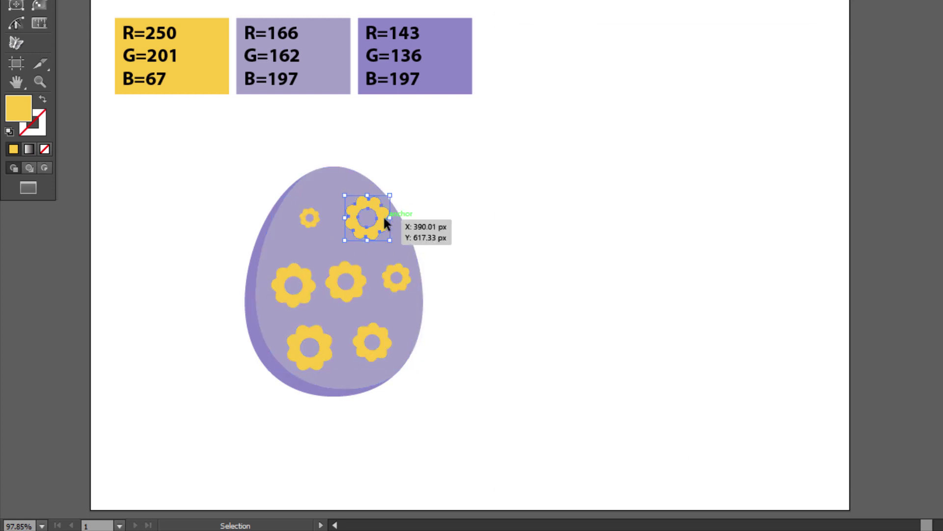
pyautogui.moveTo(356, 226); pyautogui.dragTo(314, 192)
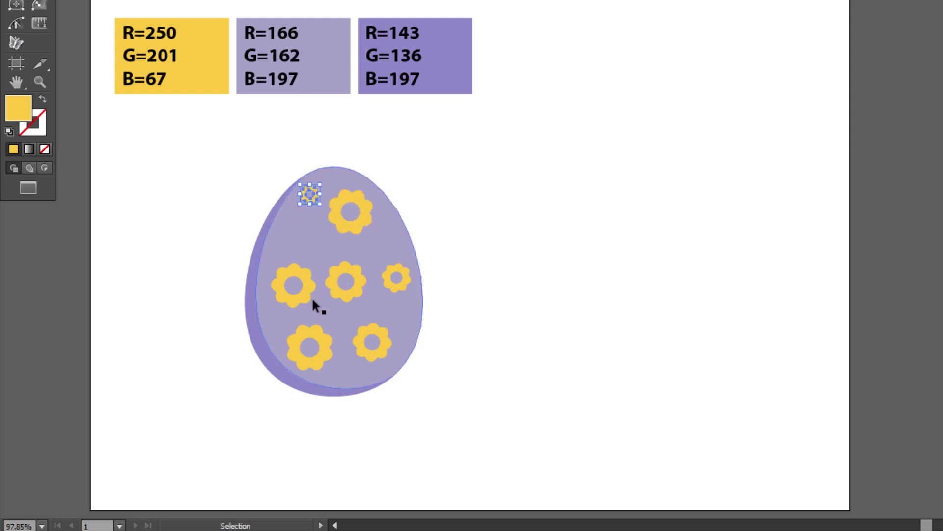
pyautogui.moveTo(313, 300); pyautogui.dragTo(292, 300)
pyautogui.click(455, 197)
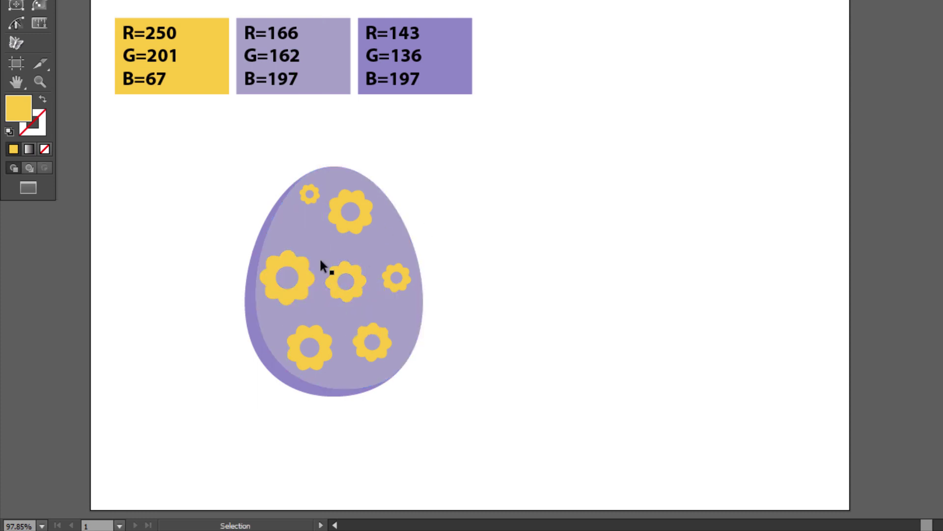
pyautogui.moveTo(310, 196); pyautogui.dragTo(311, 225)
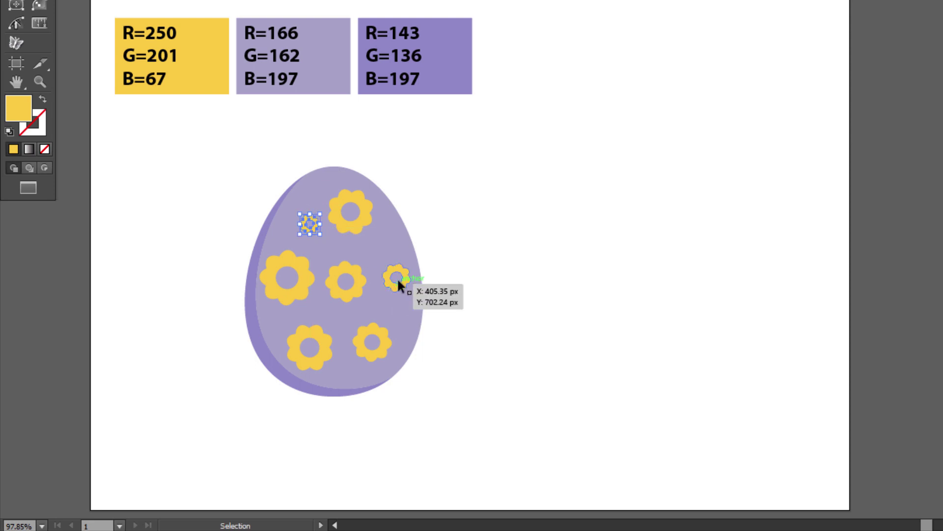
pyautogui.moveTo(401, 268); pyautogui.dragTo(397, 248)
pyautogui.moveTo(371, 286)
pyautogui.mouseDown()
pyautogui.moveTo(363, 286)
pyautogui.moveTo(379, 291)
pyautogui.mouseUp()
pyautogui.moveTo(388, 344); pyautogui.dragTo(404, 337)
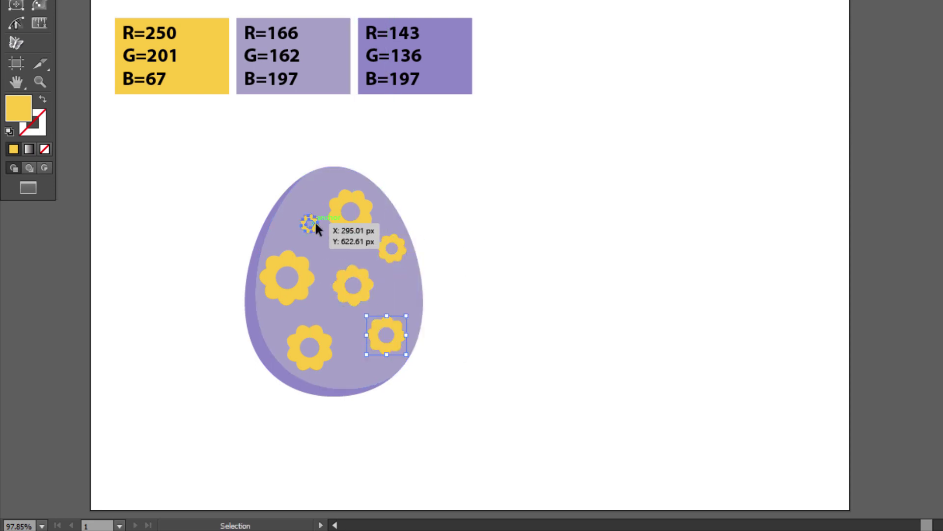
pyautogui.moveTo(315, 221); pyautogui.dragTo(308, 214)
pyautogui.click(506, 278)
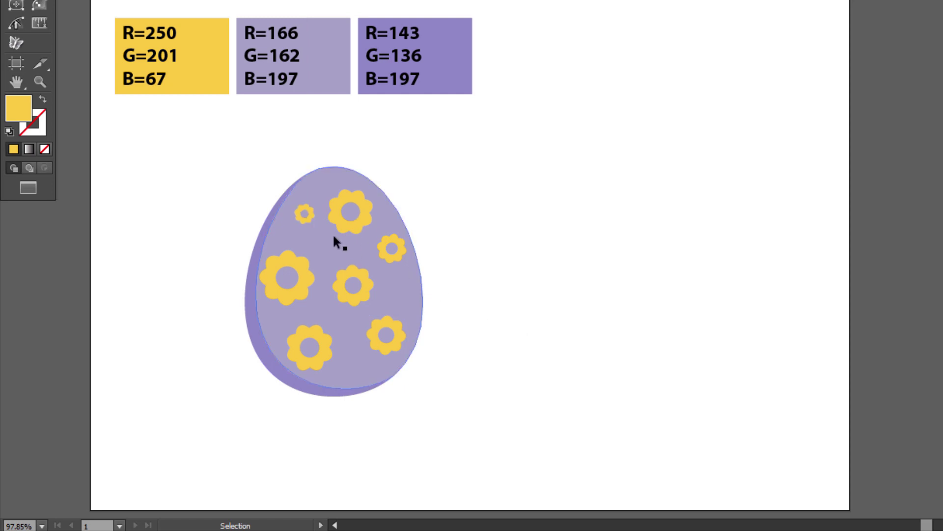
# Shift-select all seven yellow flowers on the purple egg
pyautogui.click(311, 216)
pyautogui.keyDown('shift'); pyautogui.click(346, 228); pyautogui.keyUp('shift')
pyautogui.keyDown('shift'); pyautogui.click(306, 275); pyautogui.keyUp('shift')
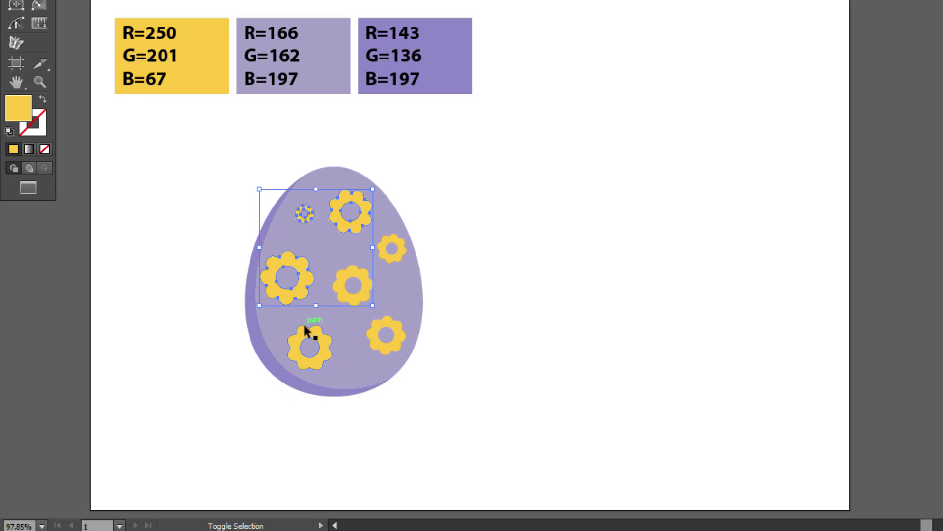
pyautogui.keyDown('shift'); pyautogui.click(310, 328); pyautogui.keyUp('shift')
pyautogui.keyDown('shift'); pyautogui.click(347, 302); pyautogui.keyUp('shift')
pyautogui.keyDown('shift'); pyautogui.click(393, 250); pyautogui.keyUp('shift')
pyautogui.keyDown('shift'); pyautogui.click(385, 336); pyautogui.keyUp('shift')
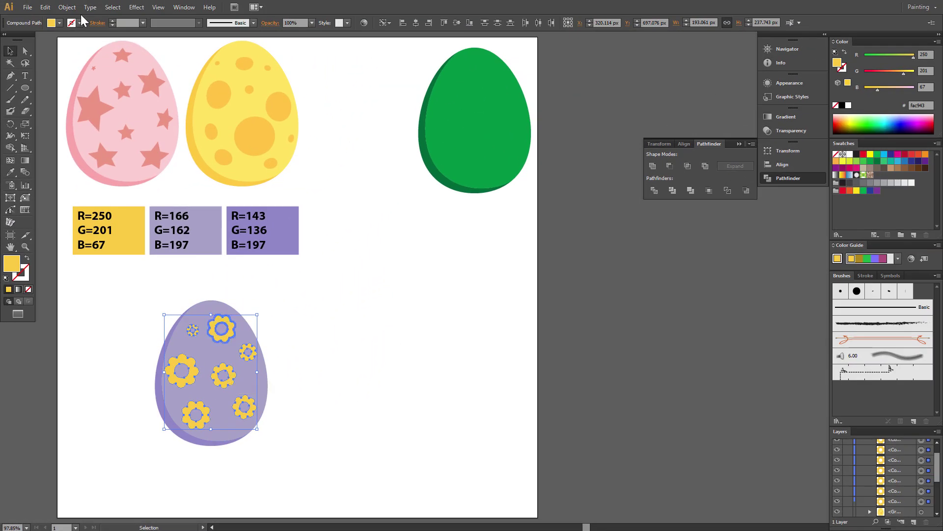
# Group the selected flowers and apply a 25% Fisheye warp to them
pyautogui.click(68, 9)
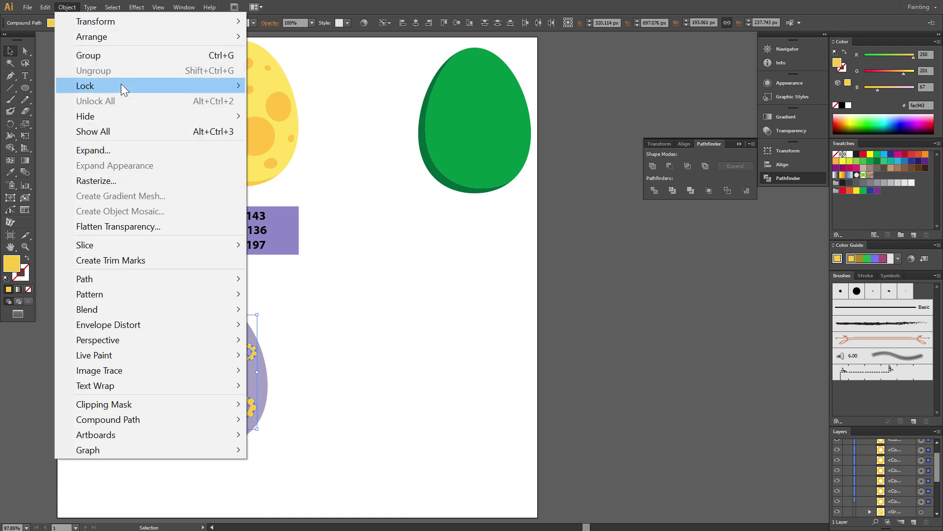
pyautogui.click(119, 55)
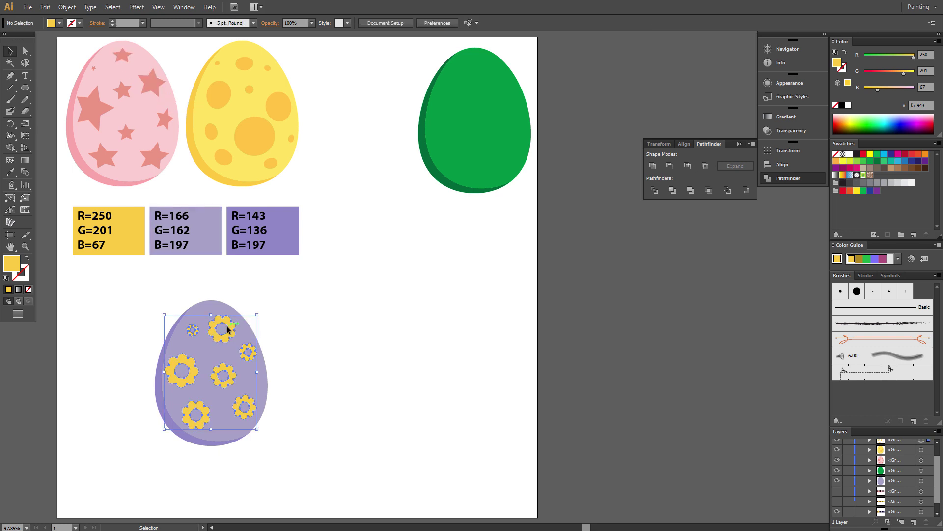
pyautogui.click(136, 7)
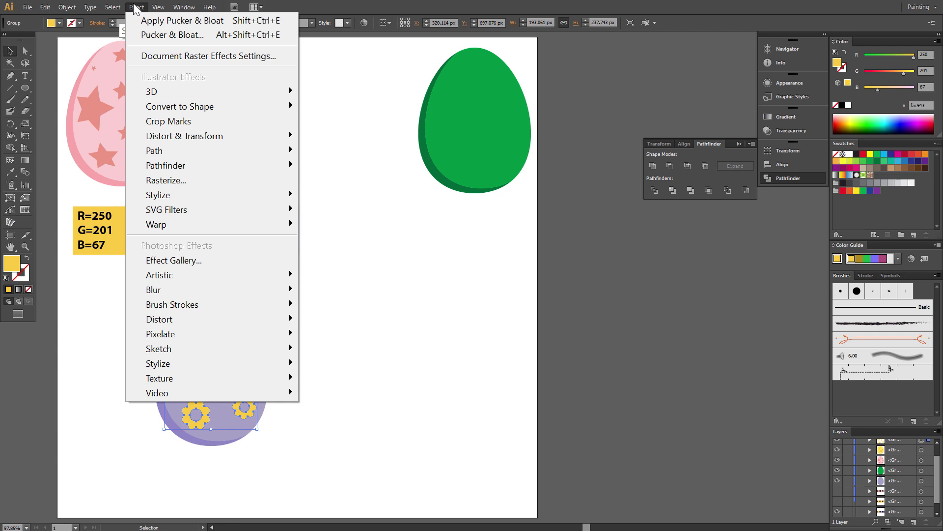
pyautogui.moveTo(223, 137)
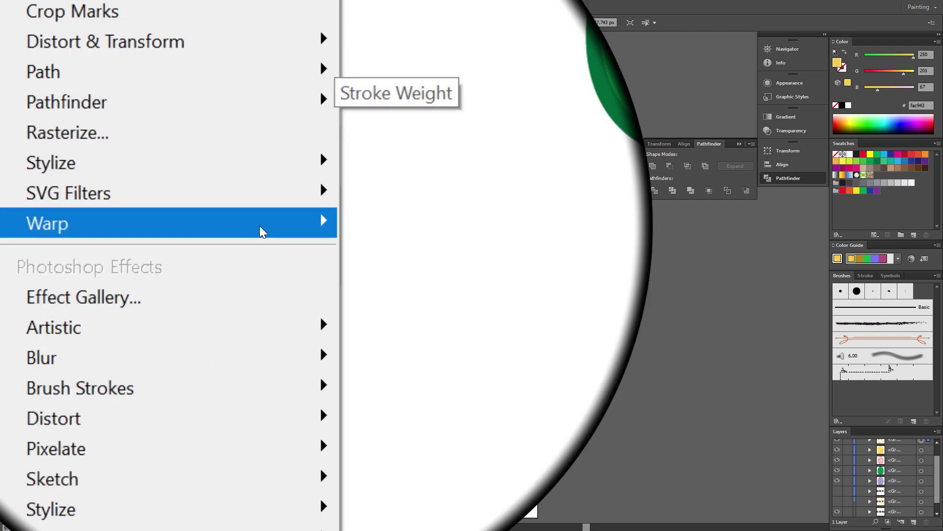
pyautogui.moveTo(259, 226)
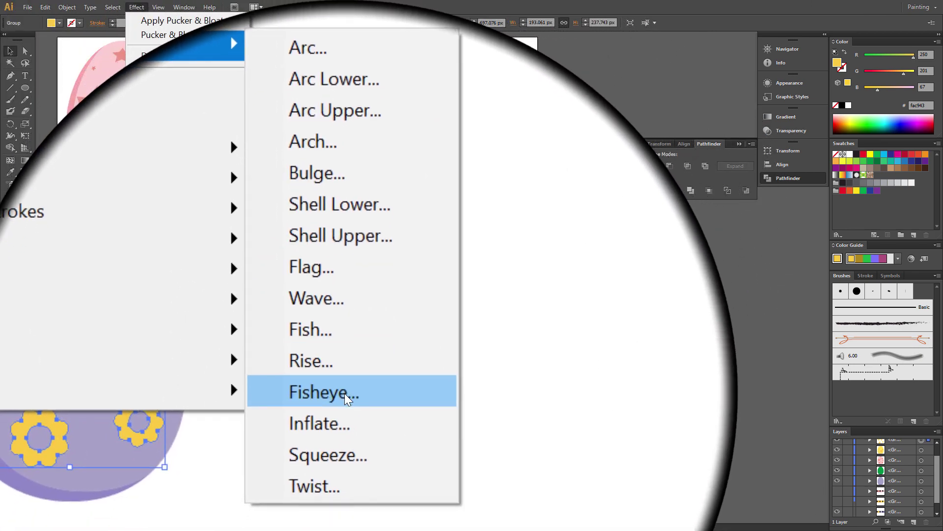
pyautogui.click(305, 468)
pyautogui.click(527, 212)
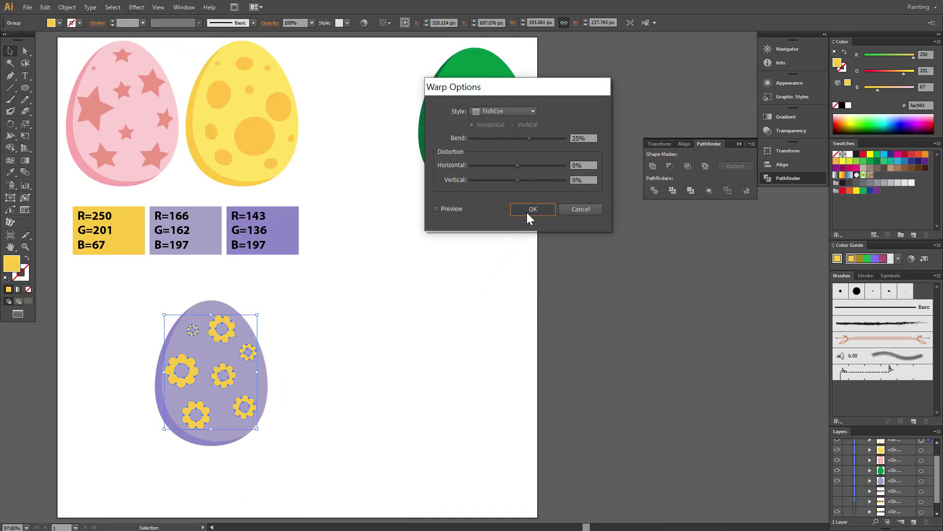
# Expand the warped flowers' appearance into plain shapes, then deselect
pyautogui.click(71, 9)
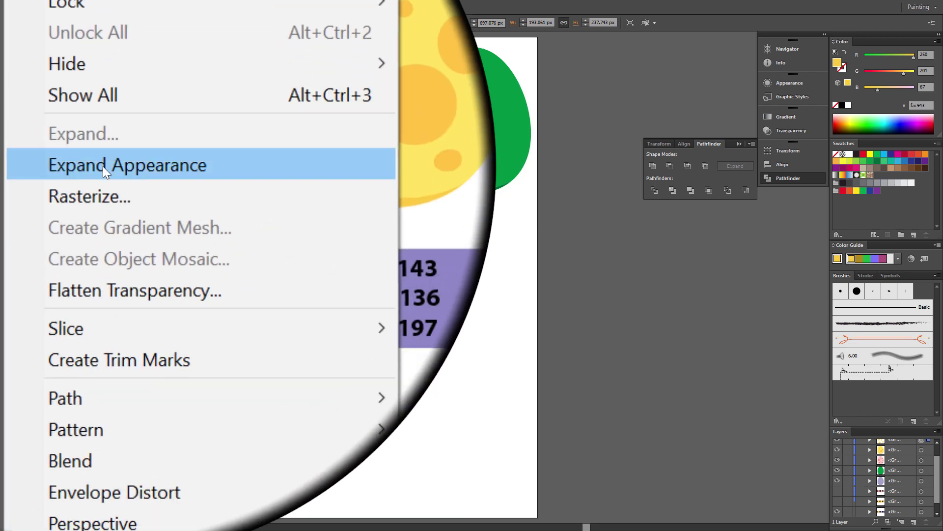
pyautogui.click(102, 166)
pyautogui.click(298, 351)
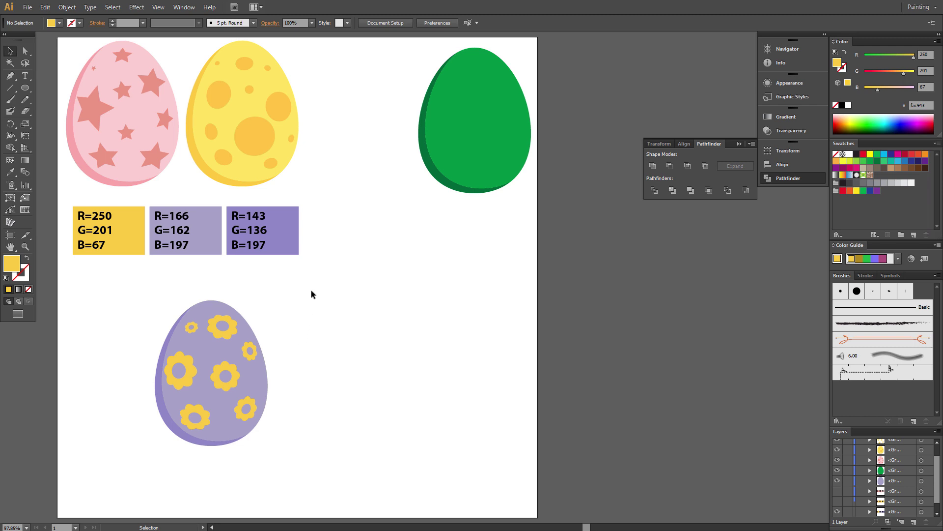
# Marquee-select all parts of the purple egg and group them
pyautogui.moveTo(191, 406); pyautogui.dragTo(129, 465)
pyautogui.rightClick(215, 396)
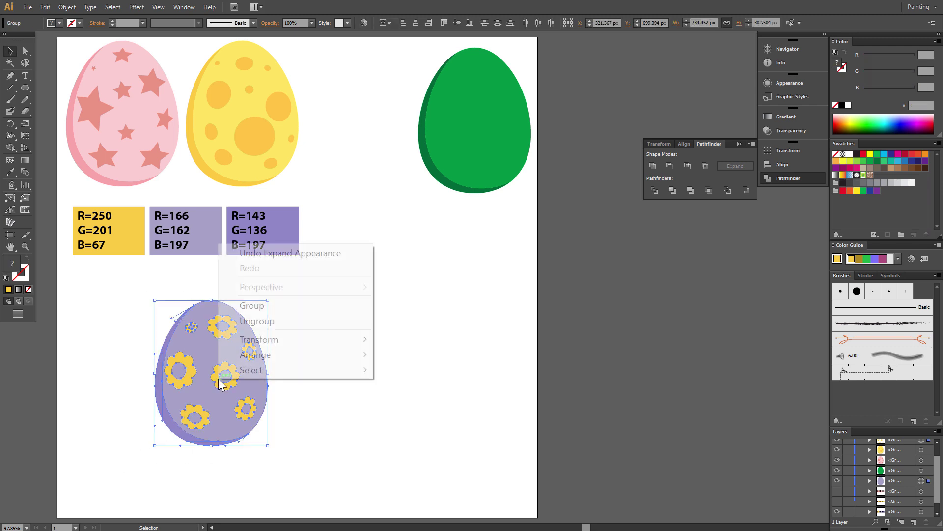
pyautogui.click(227, 413)
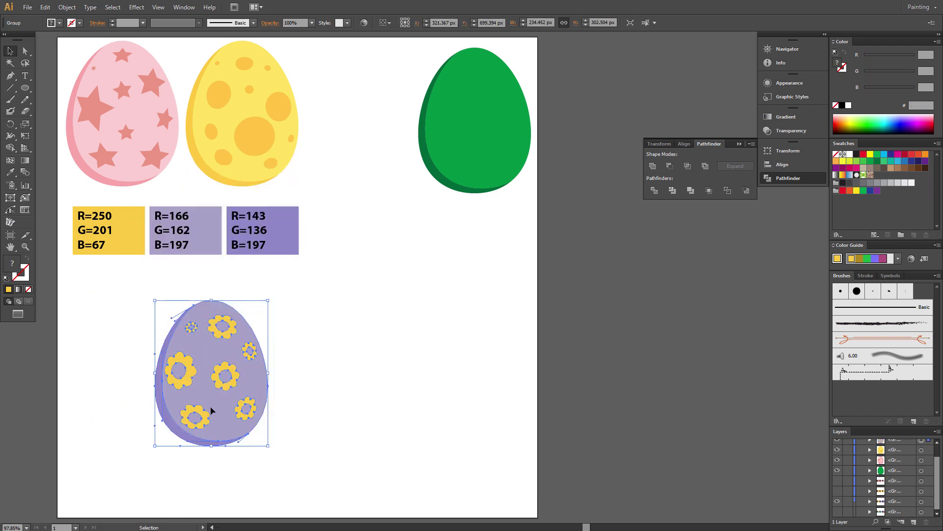
# Move the purple egg third in the top row and the green egg to the lower left
pyautogui.moveTo(216, 404); pyautogui.dragTo(366, 140)
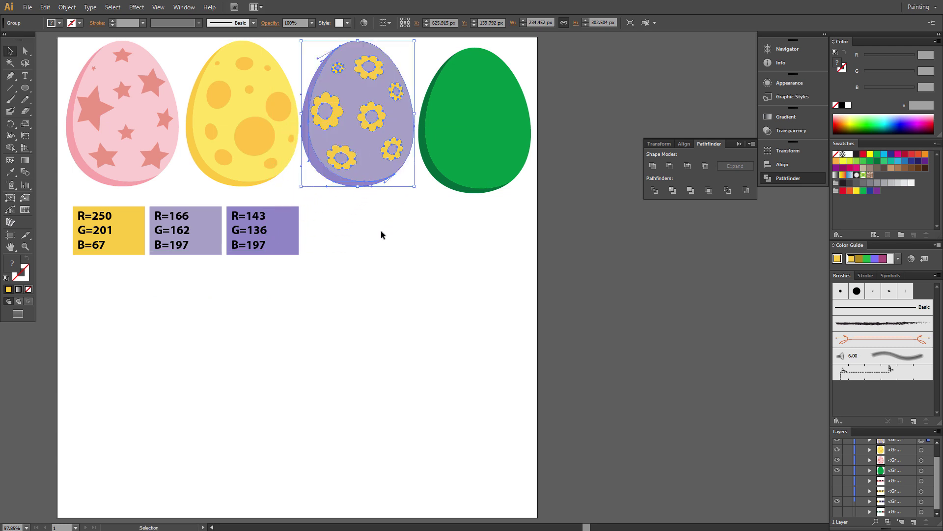
pyautogui.click(382, 231)
pyautogui.moveTo(485, 107); pyautogui.dragTo(203, 386)
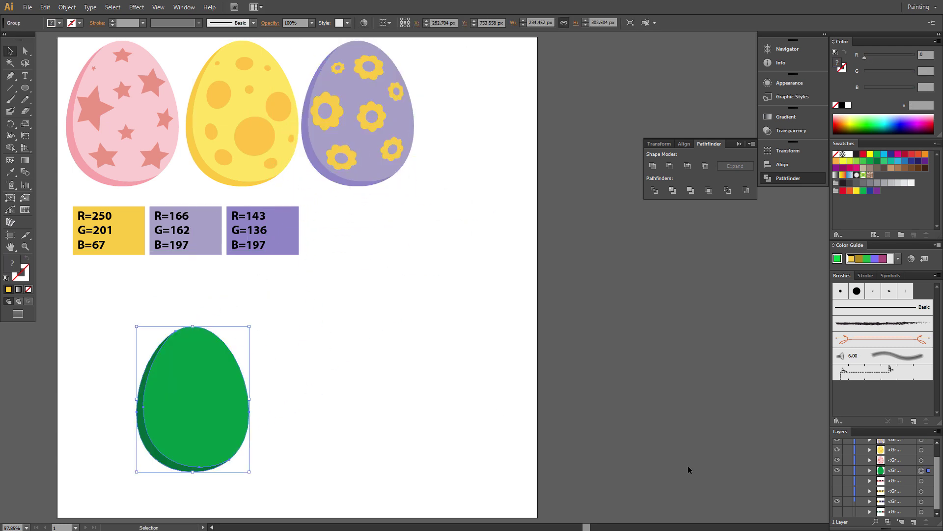
# Swap to the teal and red colour boxes, move them below the eggs, and nudge the green egg
pyautogui.click(838, 501)
pyautogui.click(837, 511)
pyautogui.moveTo(267, 385); pyautogui.dragTo(274, 225)
pyautogui.moveTo(226, 375); pyautogui.dragTo(231, 350)
pyautogui.click(295, 329)
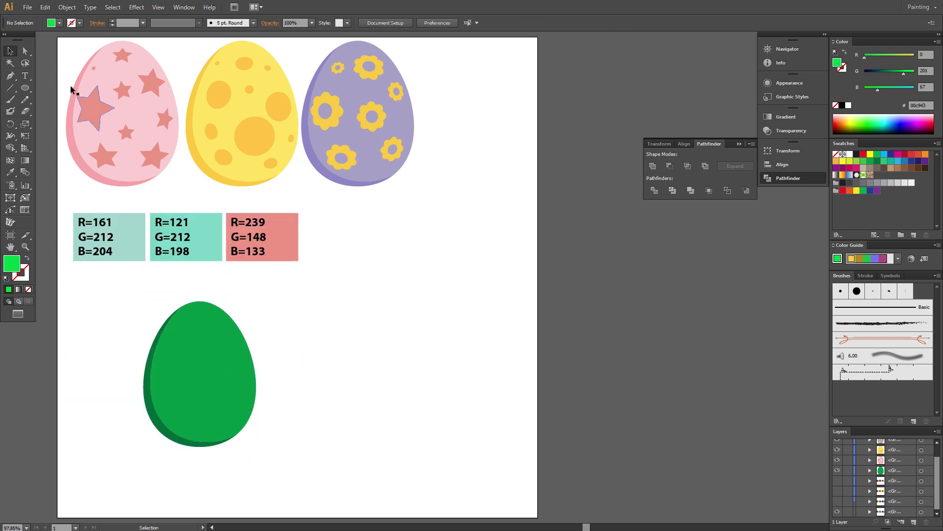
# Colour the green egg's body R=161 G=212 B=204 with the Eyedropper
pyautogui.click(26, 49)
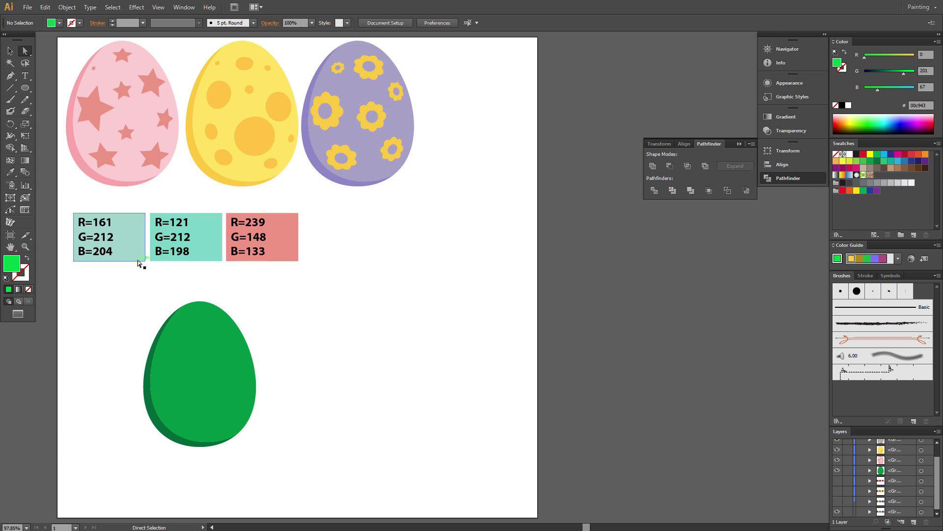
pyautogui.click(211, 350)
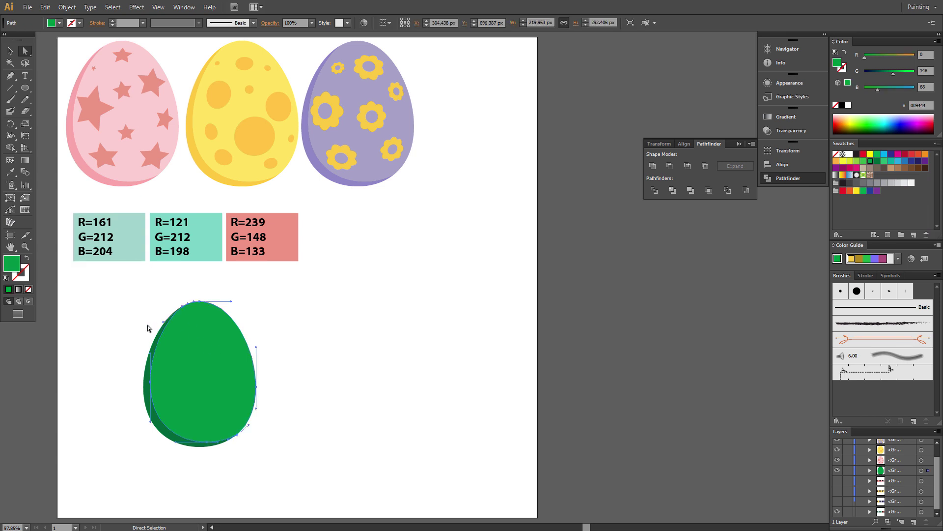
pyautogui.click(10, 172)
pyautogui.click(100, 225)
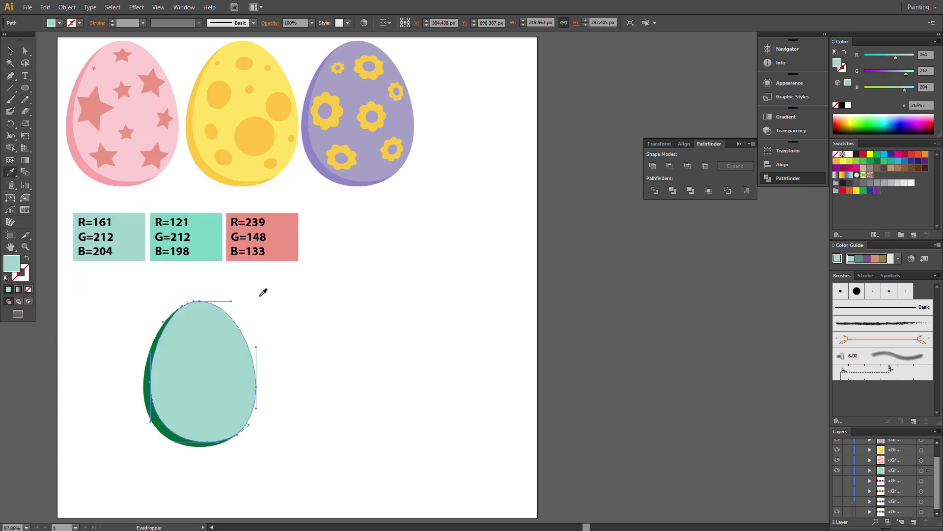
pyautogui.click(25, 50)
pyautogui.click(282, 319)
# Colour the egg's side shading R=121 G=212 B=198 with the Eyedropper
pyautogui.click(149, 388)
pyautogui.click(11, 172)
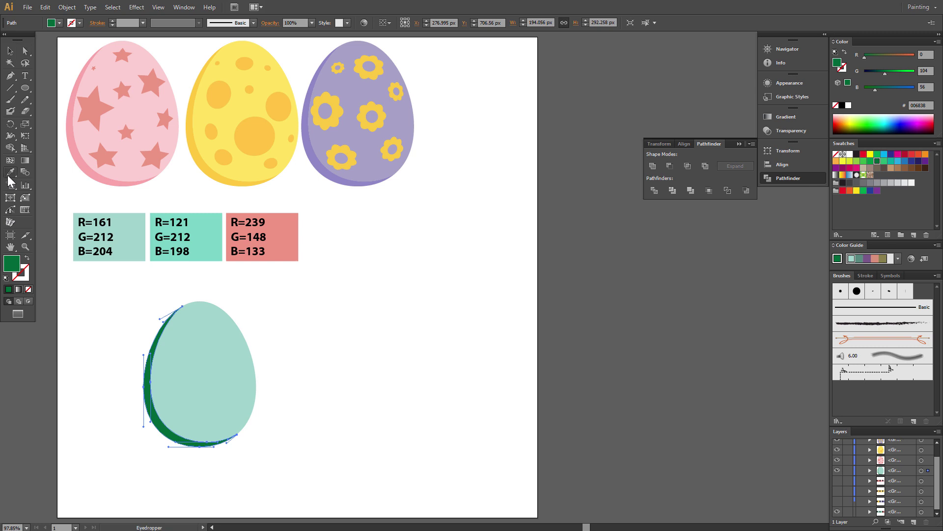
pyautogui.click(212, 232)
pyautogui.click(25, 51)
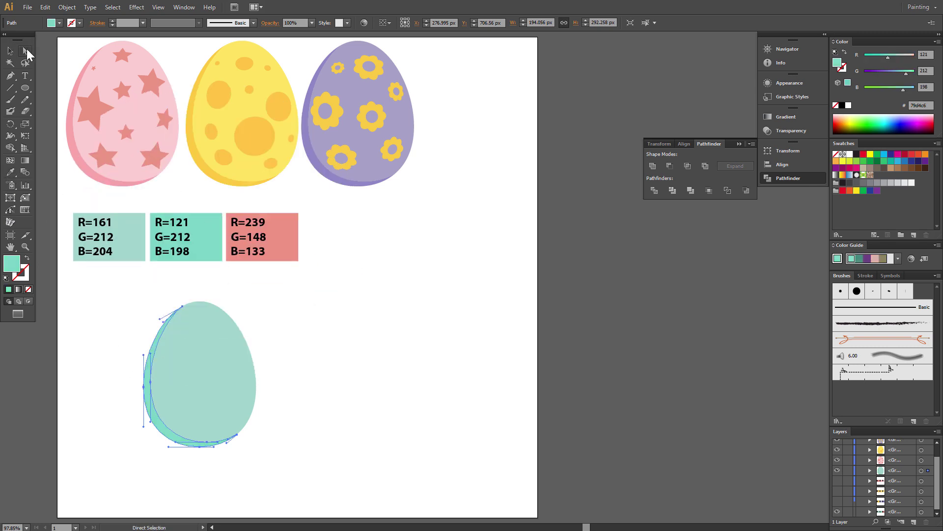
pyautogui.click(282, 279)
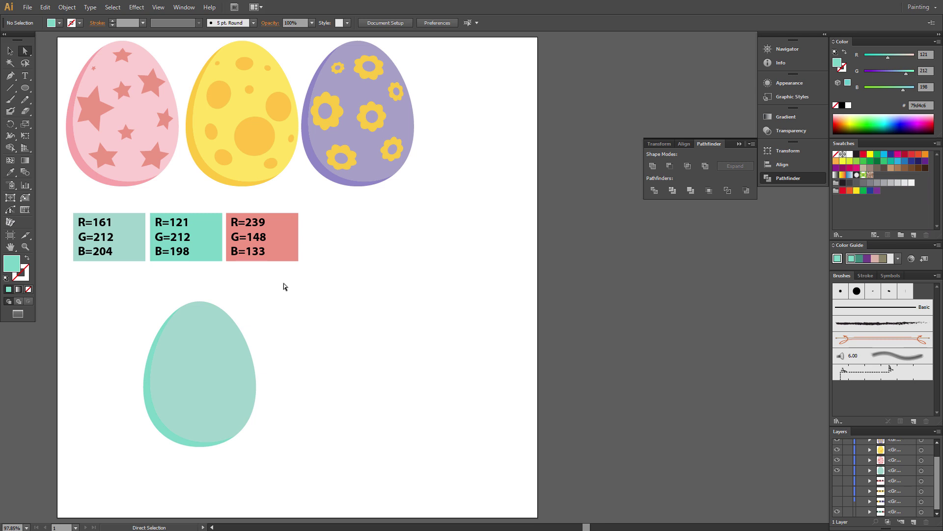
# Draw a circle beside the egg and pull its bottom anchor down into a teardrop
pyautogui.click(25, 88)
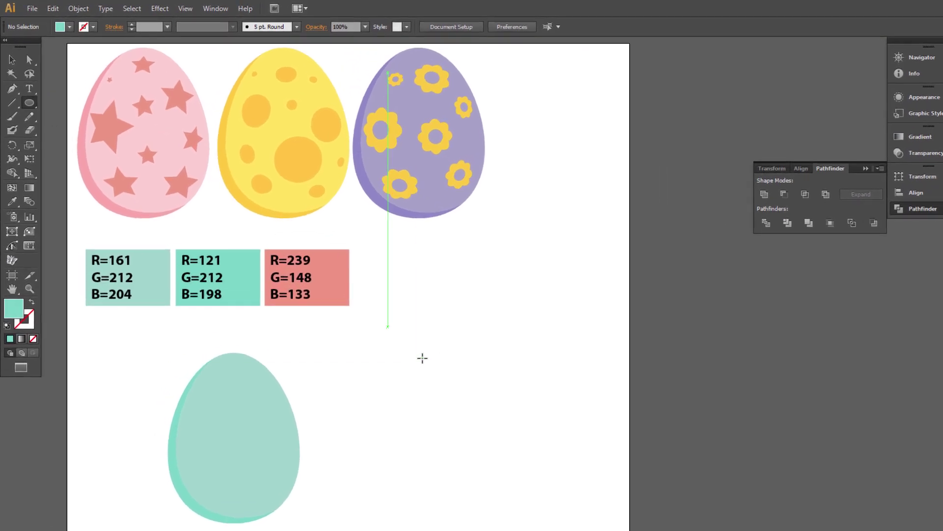
pyautogui.moveTo(369, 337); pyautogui.dragTo(445, 415)
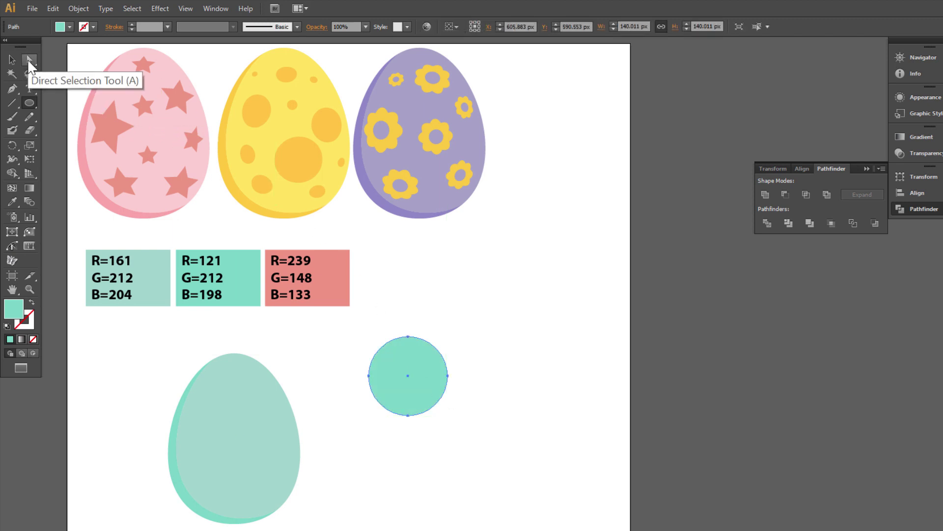
pyautogui.click(28, 59)
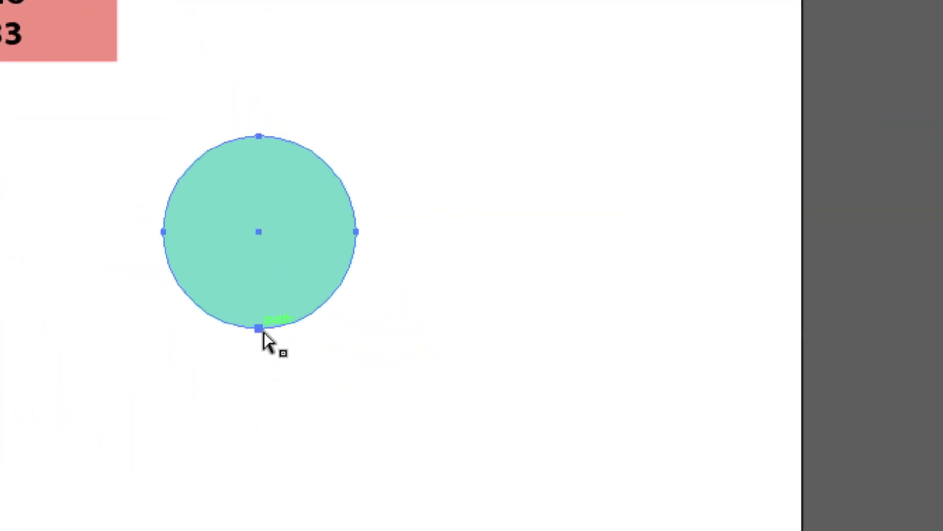
pyautogui.click(408, 415)
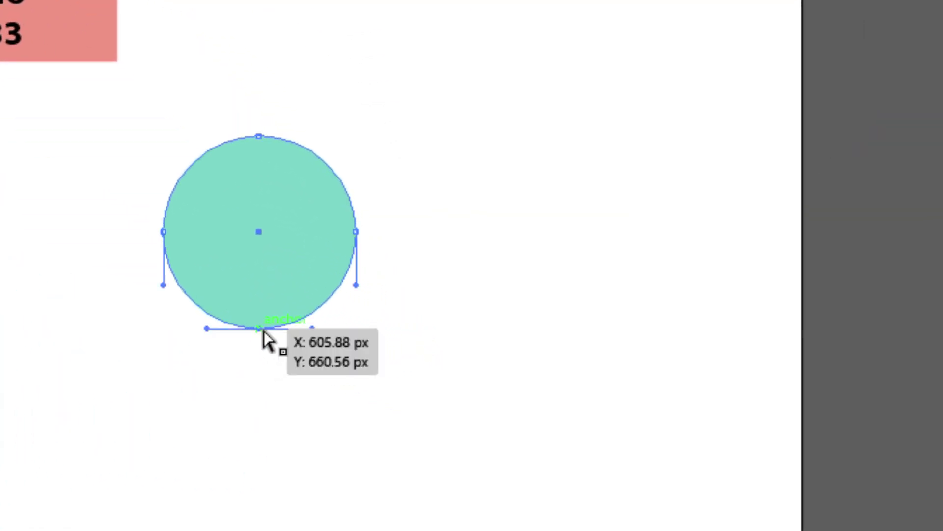
pyautogui.moveTo(263, 330); pyautogui.dragTo(399, 443)
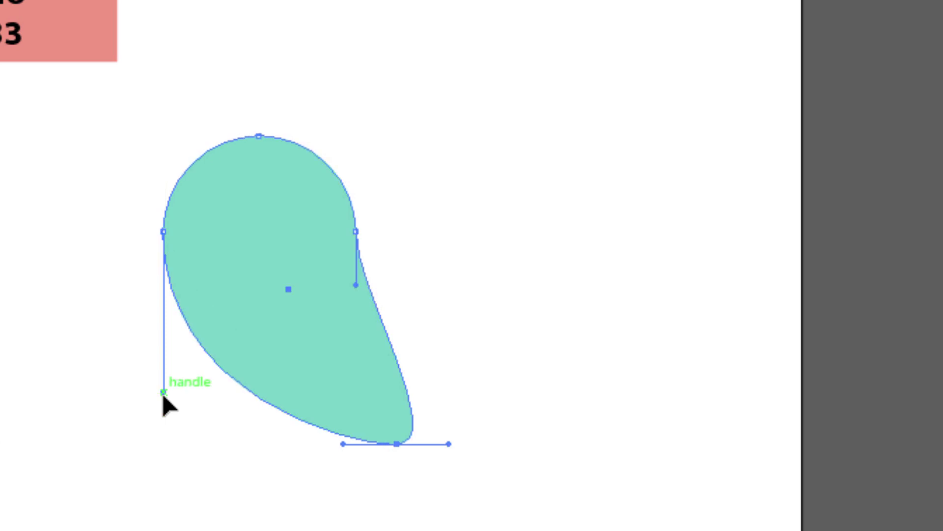
pyautogui.click(171, 375)
# Make a vertically reflected copy of the teardrop and slide it right to form a heart
pyautogui.click(288, 271)
pyautogui.rightClick(288, 262)
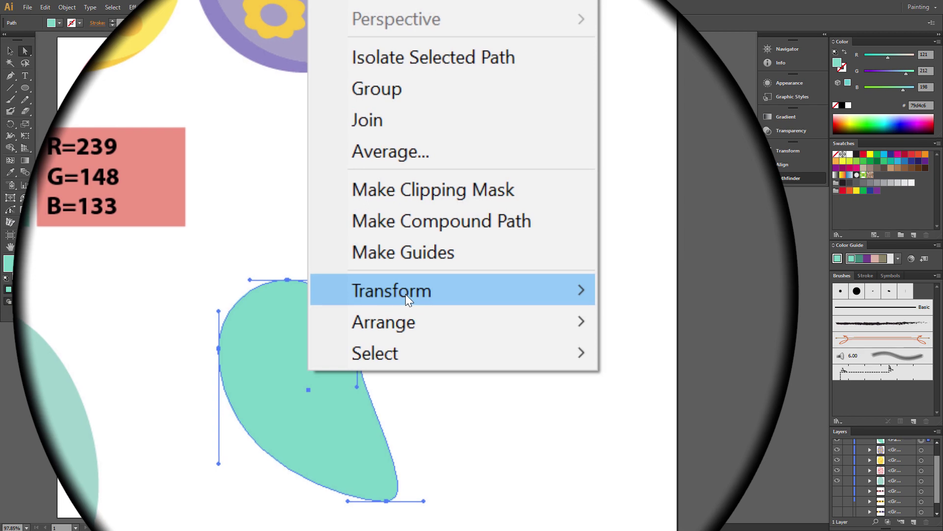
pyautogui.moveTo(406, 294)
pyautogui.click(671, 391)
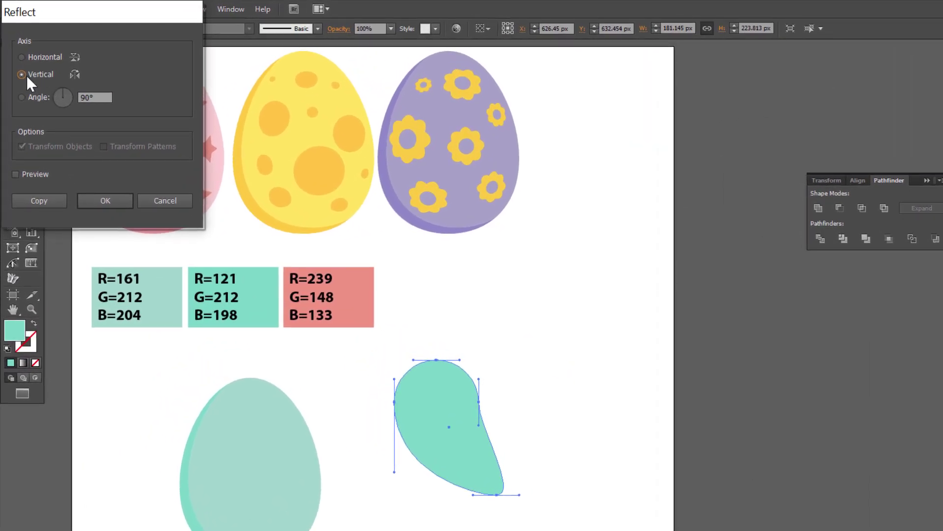
pyautogui.click(48, 204)
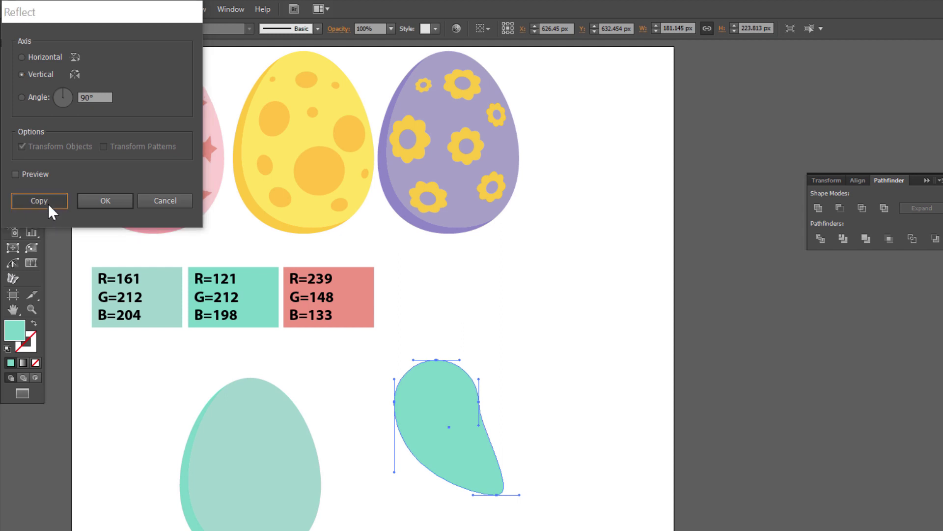
pyautogui.press('shift')
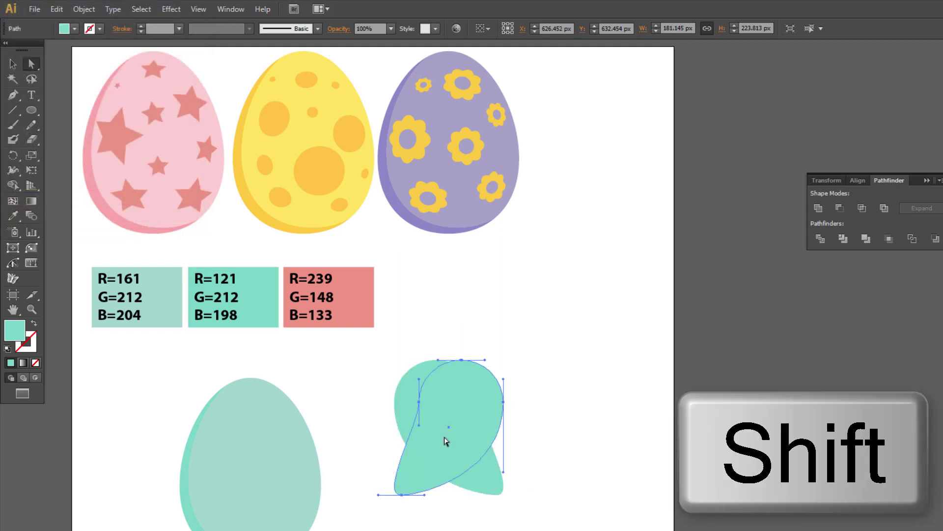
pyautogui.moveTo(443, 448); pyautogui.dragTo(487, 453)
pyautogui.hotkey('ctrl', 'shift', 'a')
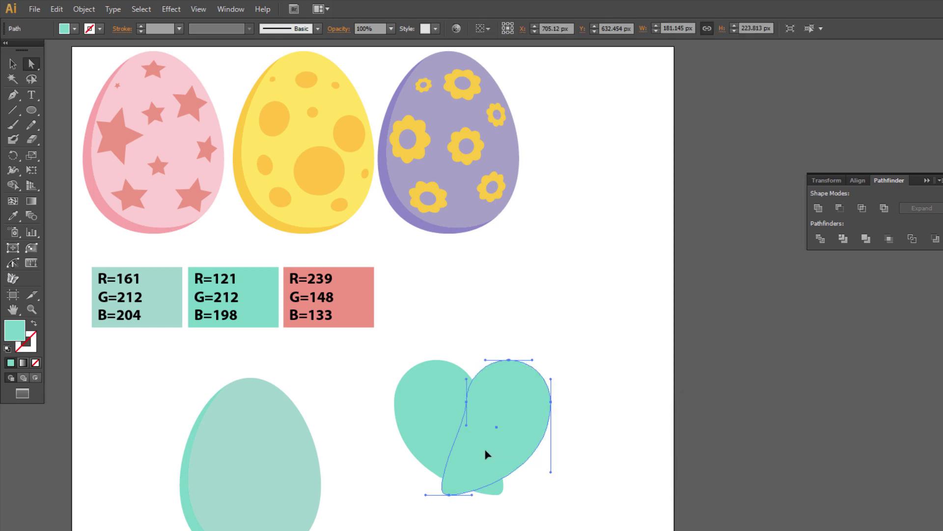
# Remove the bottom-left sliver with Shape Builder and unite both halves into one heart
pyautogui.moveTo(372, 343); pyautogui.dragTo(621, 528)
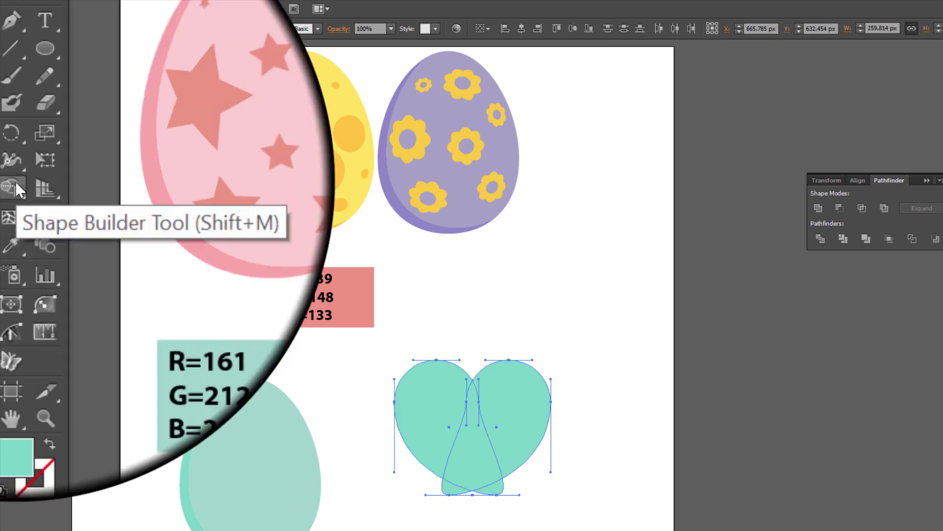
pyautogui.click(15, 185)
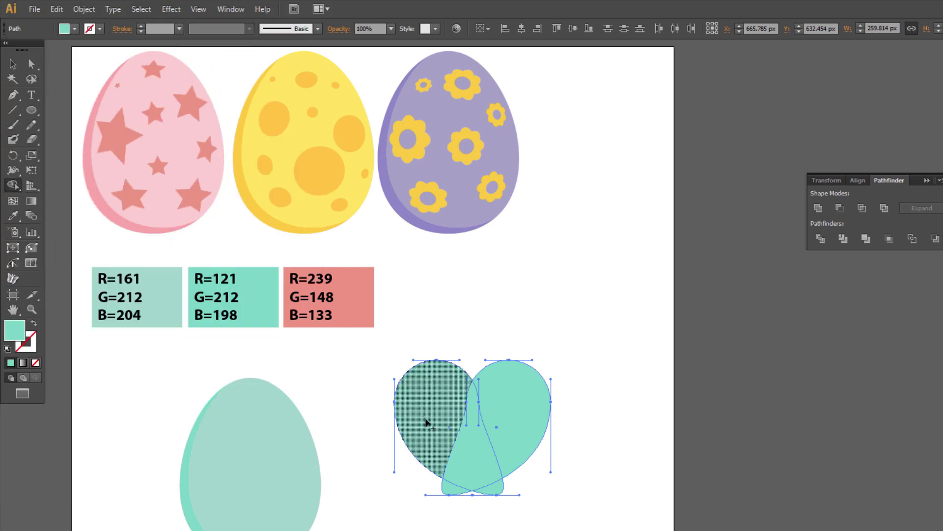
pyautogui.press('alt')
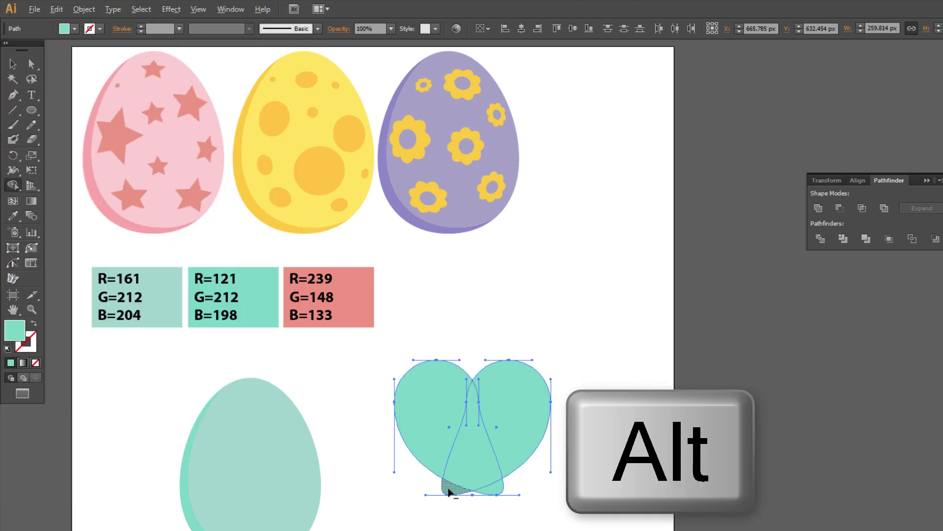
pyautogui.keyDown('alt'); pyautogui.click(448, 490); pyautogui.keyUp('alt')
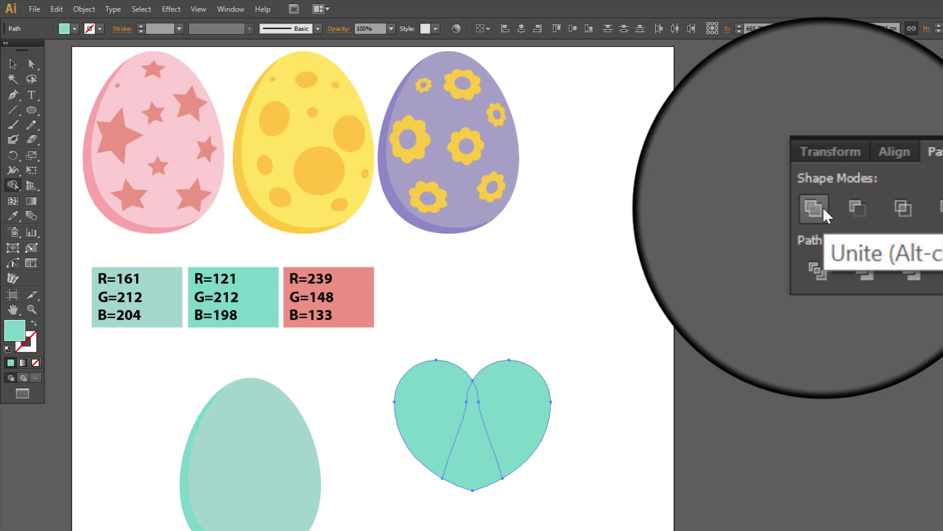
pyautogui.click(825, 214)
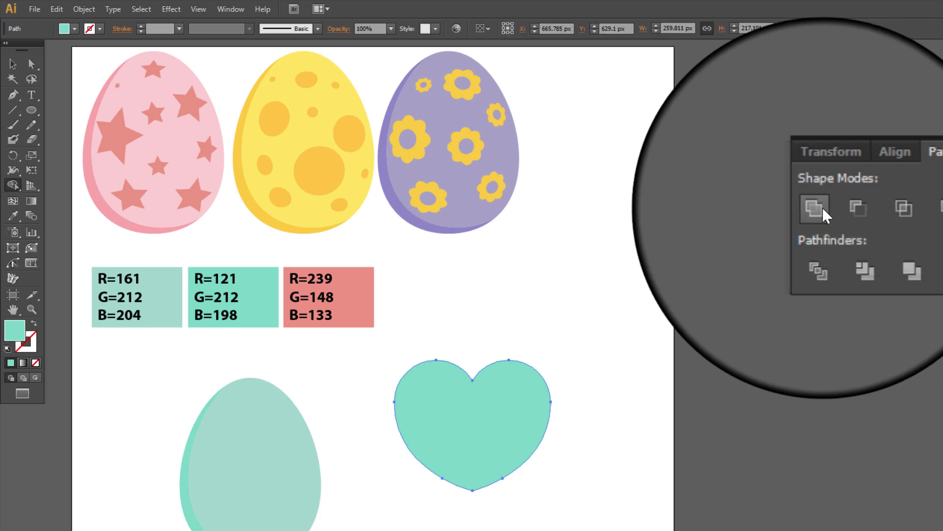
# Colour the heart R=239 G=148 B=133, shrink it onto the teal egg, and scatter copies
pyautogui.click(14, 216)
pyautogui.click(355, 285)
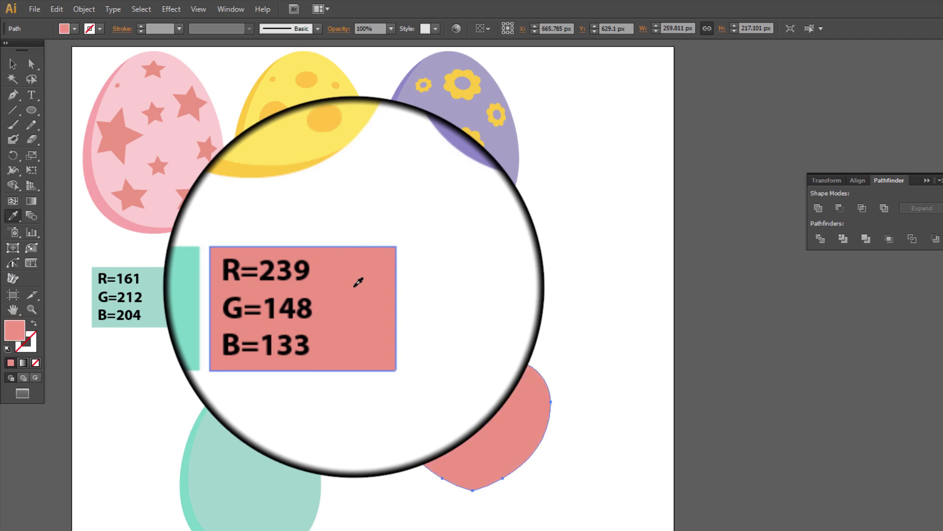
pyautogui.click(12, 63)
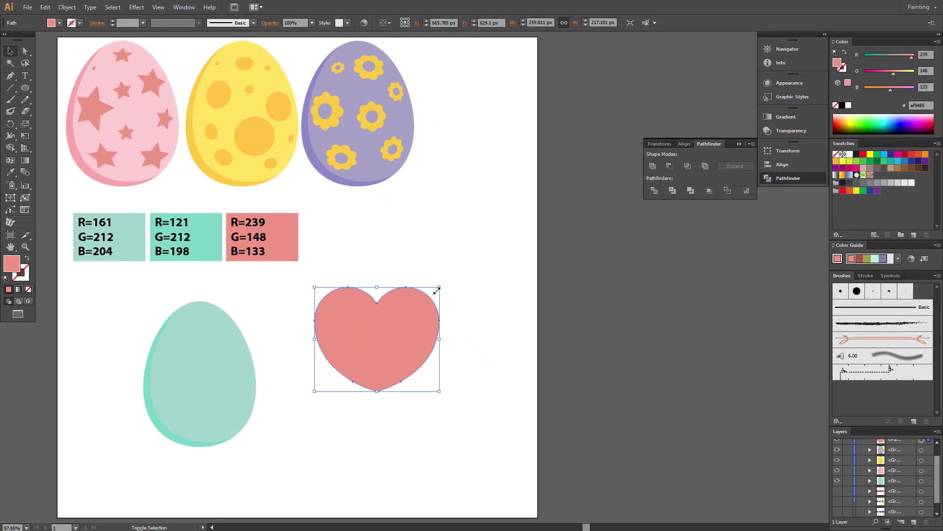
pyautogui.moveTo(437, 291); pyautogui.dragTo(177, 383)
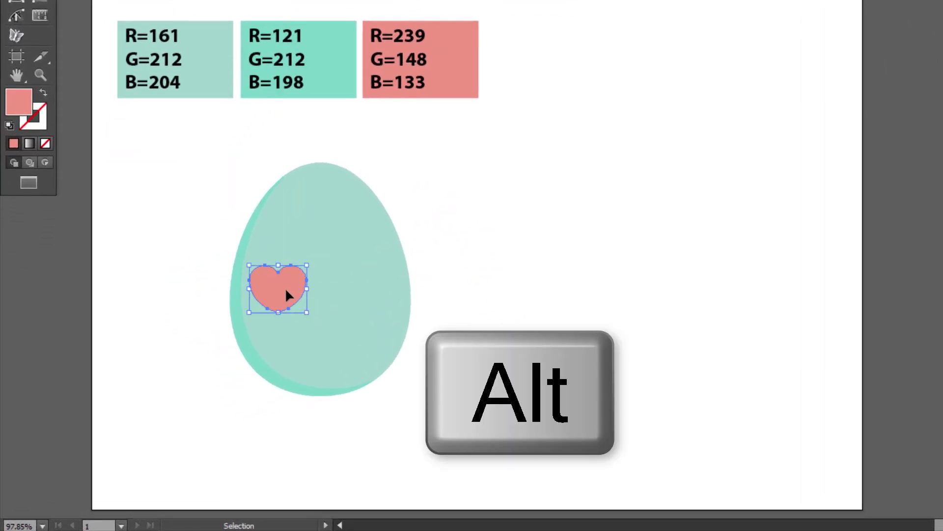
pyautogui.moveTo(286, 294); pyautogui.dragTo(301, 232)
pyautogui.moveTo(301, 233); pyautogui.dragTo(355, 248)
pyautogui.moveTo(375, 298); pyautogui.dragTo(330, 301)
pyautogui.click(460, 236)
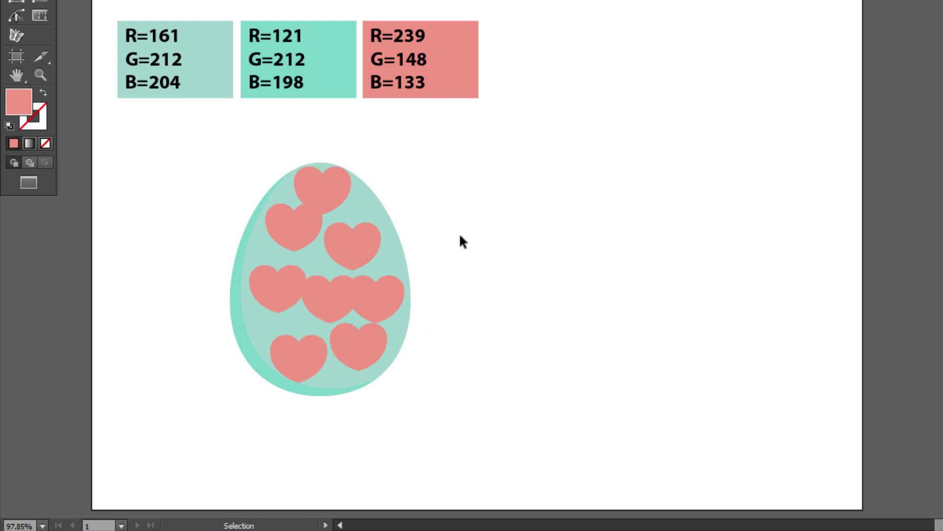
# Shift-select all eight salmon hearts on the mint egg
pyautogui.keyDown('shift'); pyautogui.click(299, 223); pyautogui.keyUp('shift')
pyautogui.keyDown('shift'); pyautogui.click(367, 241); pyautogui.keyUp('shift')
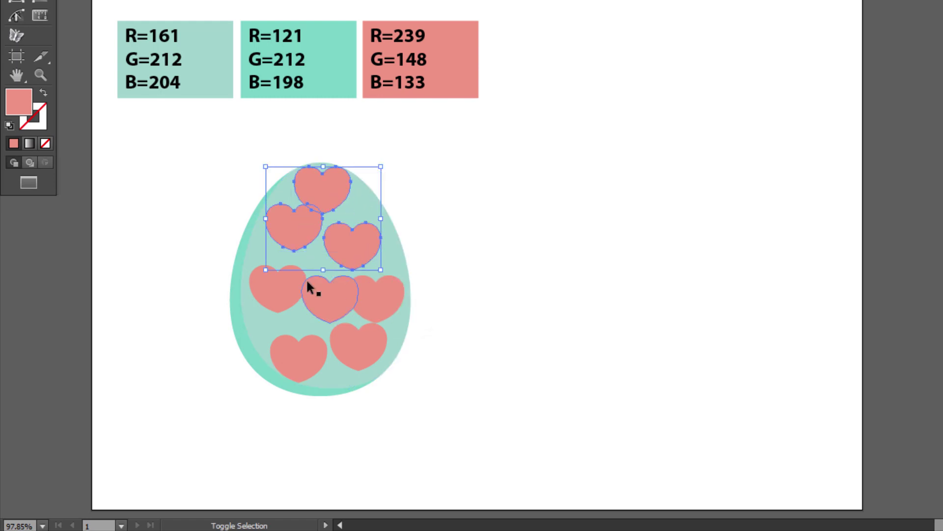
pyautogui.keyDown('shift'); pyautogui.click(304, 286); pyautogui.keyUp('shift')
pyautogui.keyDown('shift'); pyautogui.click(325, 295); pyautogui.keyUp('shift')
pyautogui.keyDown('shift'); pyautogui.click(370, 299); pyautogui.keyUp('shift')
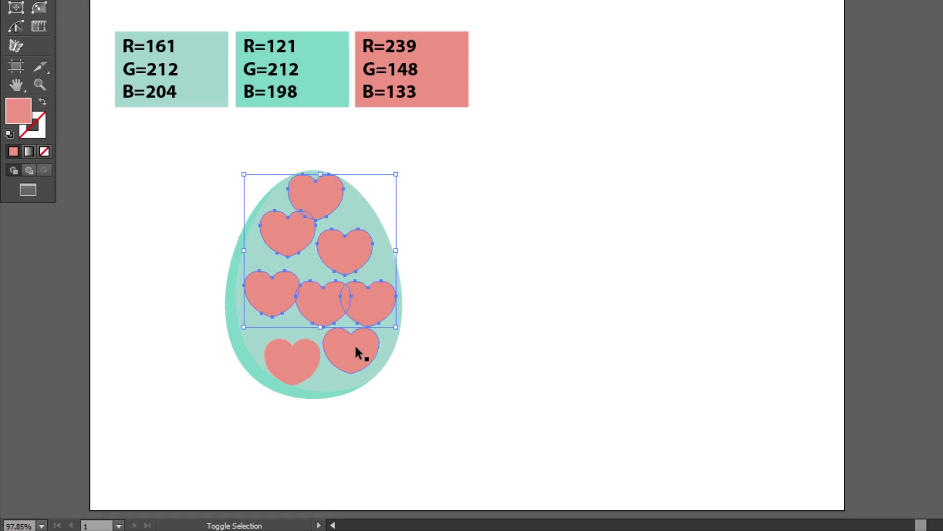
pyautogui.keyDown('shift'); pyautogui.click(357, 352); pyautogui.keyUp('shift')
pyautogui.keyDown('shift'); pyautogui.click(293, 362); pyautogui.keyUp('shift')
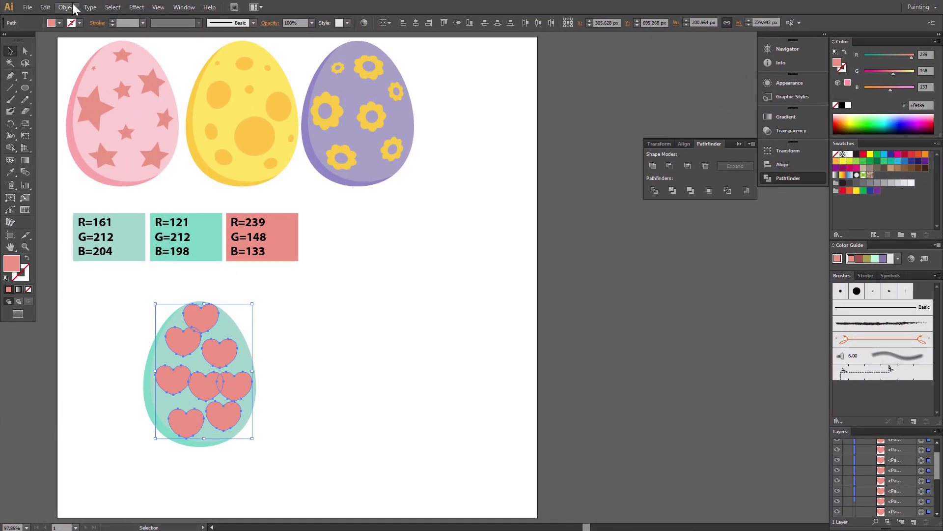
# Apply Transform Each with random 25% scale and 45° rotation, re-rolling until the hearts look right
pyautogui.click(69, 8)
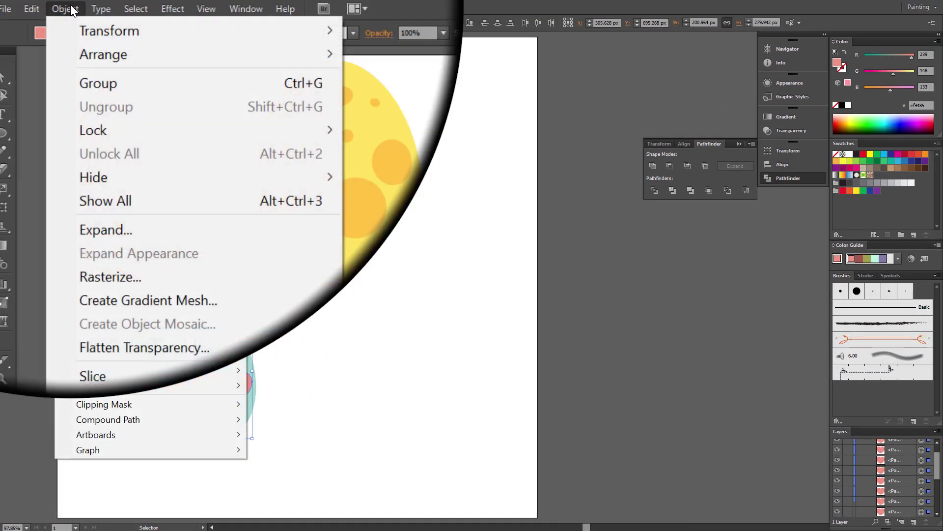
pyautogui.moveTo(72, 16)
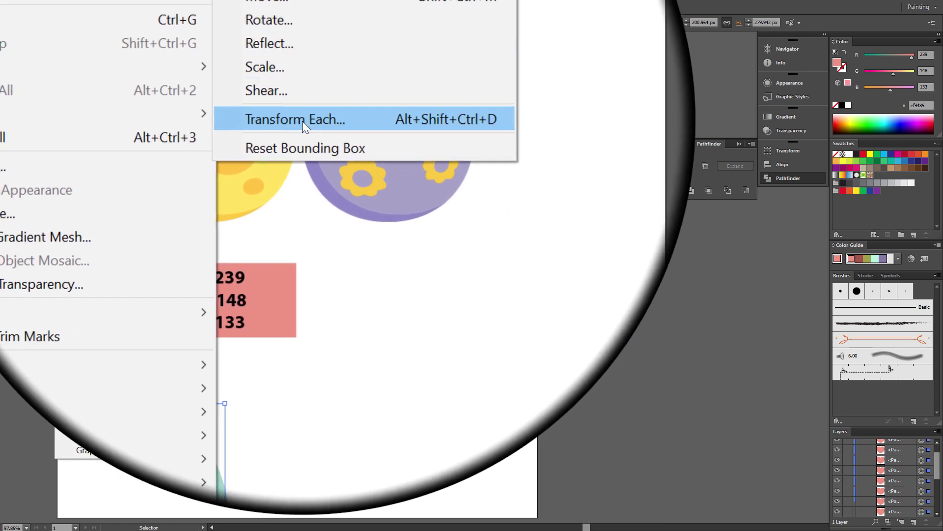
pyautogui.click(303, 121)
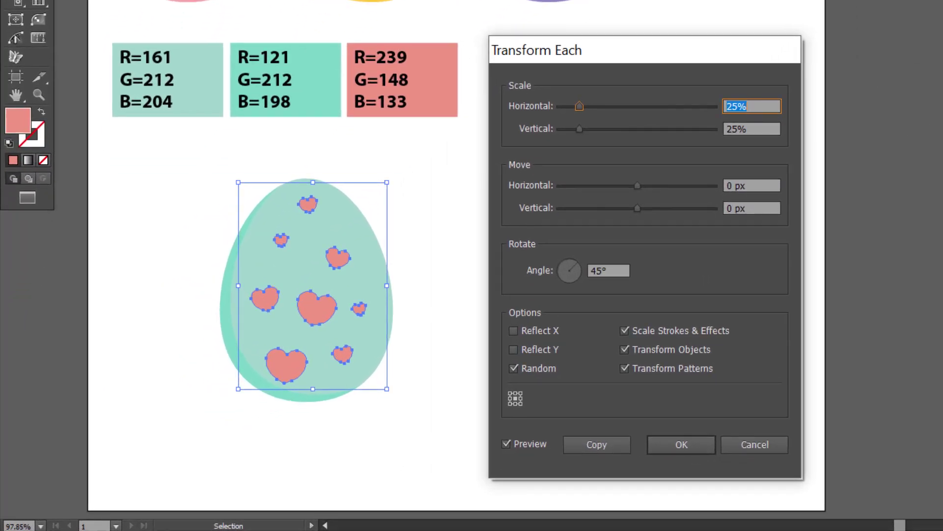
pyautogui.doubleClick(540, 370)
pyautogui.doubleClick(541, 370)
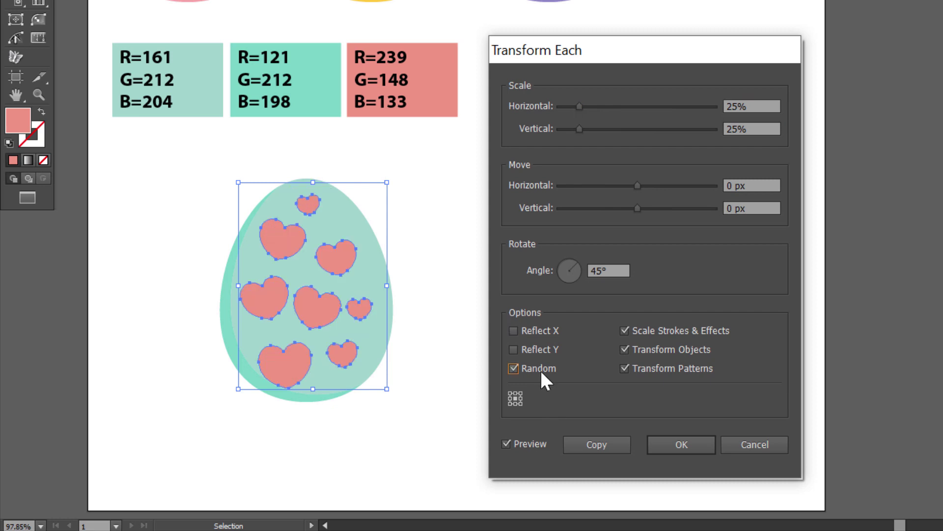
pyautogui.click(541, 370)
pyautogui.click(540, 370)
pyautogui.doubleClick(541, 370)
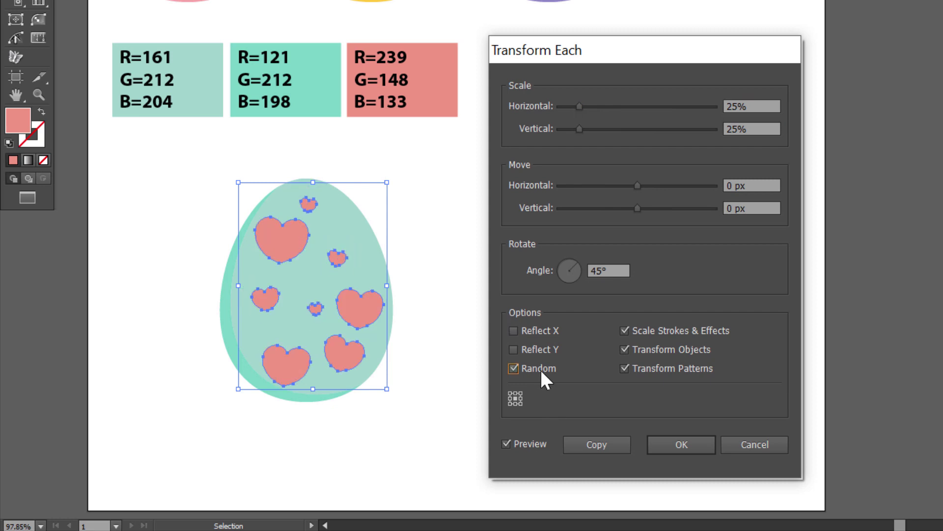
pyautogui.click(660, 443)
# Drag individual salmon hearts into more evenly spread positions across the mint egg
pyautogui.click(432, 245)
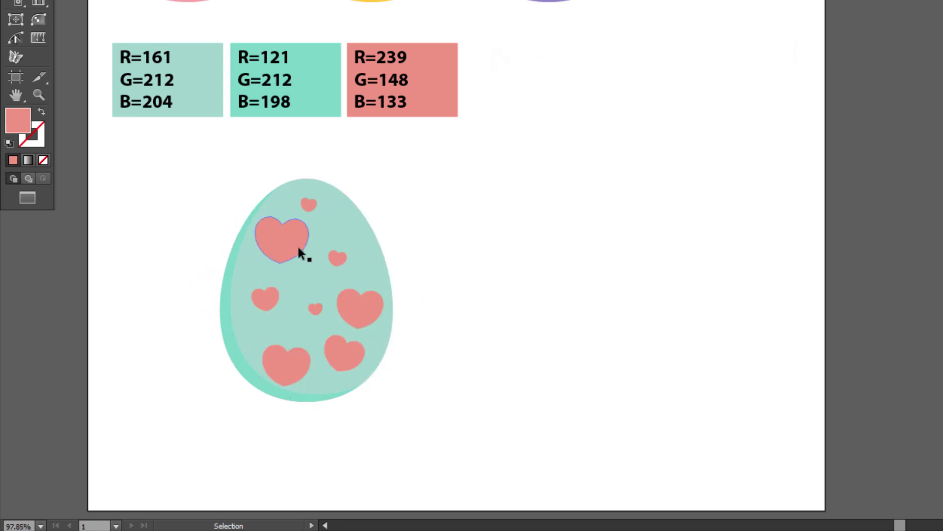
pyautogui.moveTo(296, 247); pyautogui.dragTo(294, 250)
pyautogui.moveTo(269, 307); pyautogui.dragTo(267, 315)
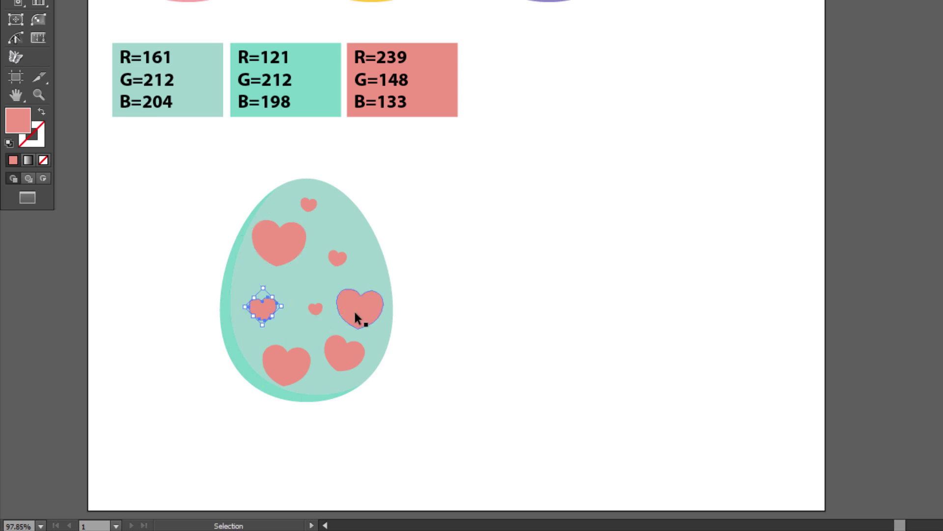
pyautogui.moveTo(337, 255); pyautogui.dragTo(344, 234)
pyautogui.moveTo(312, 205); pyautogui.dragTo(311, 193)
pyautogui.moveTo(317, 314); pyautogui.dragTo(362, 278)
pyautogui.click(469, 320)
pyautogui.click(480, 290)
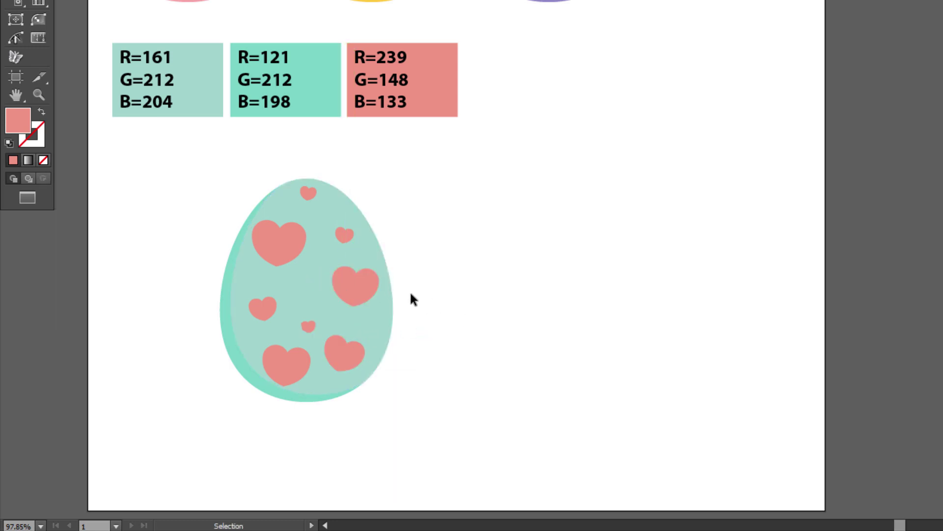
pyautogui.moveTo(264, 310); pyautogui.dragTo(260, 306)
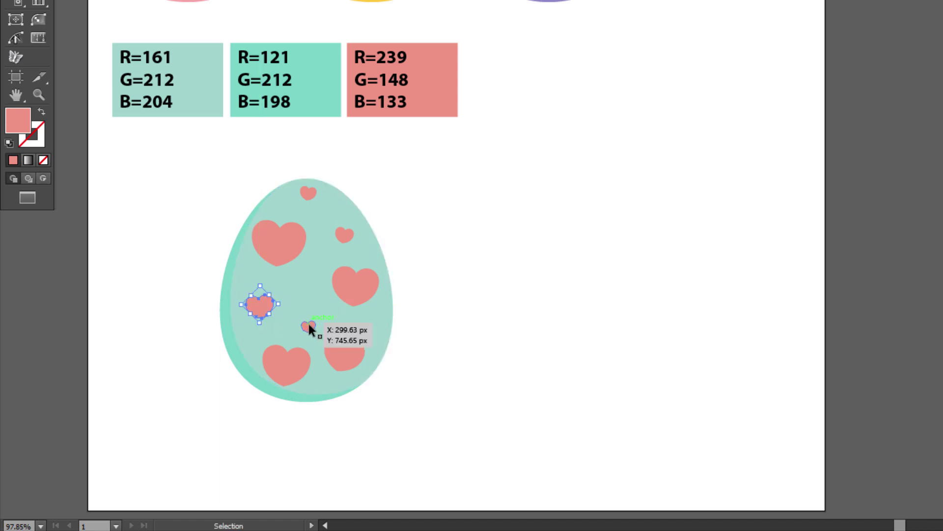
pyautogui.moveTo(308, 324); pyautogui.dragTo(308, 309)
pyautogui.click(465, 296)
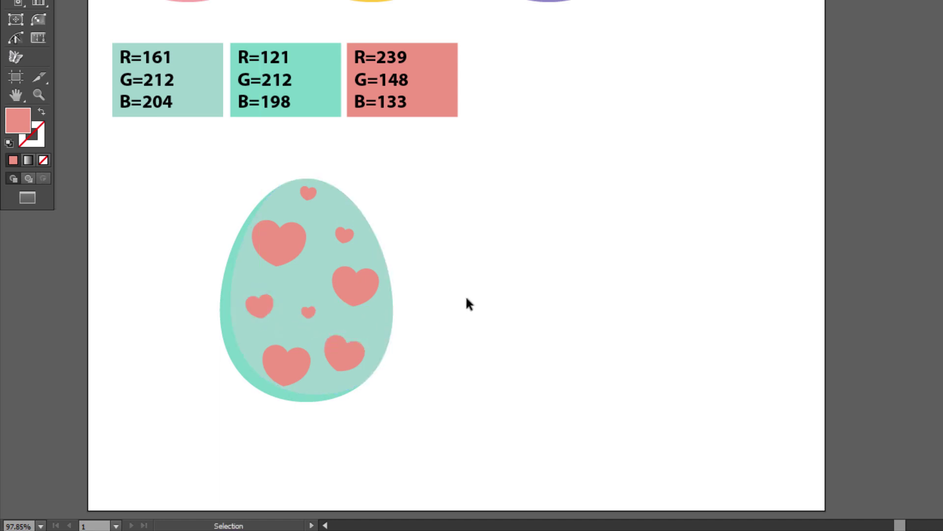
# Shift-select the hearts on the mint egg
pyautogui.click(309, 192)
pyautogui.keyDown('shift'); pyautogui.click(290, 230); pyautogui.keyUp('shift')
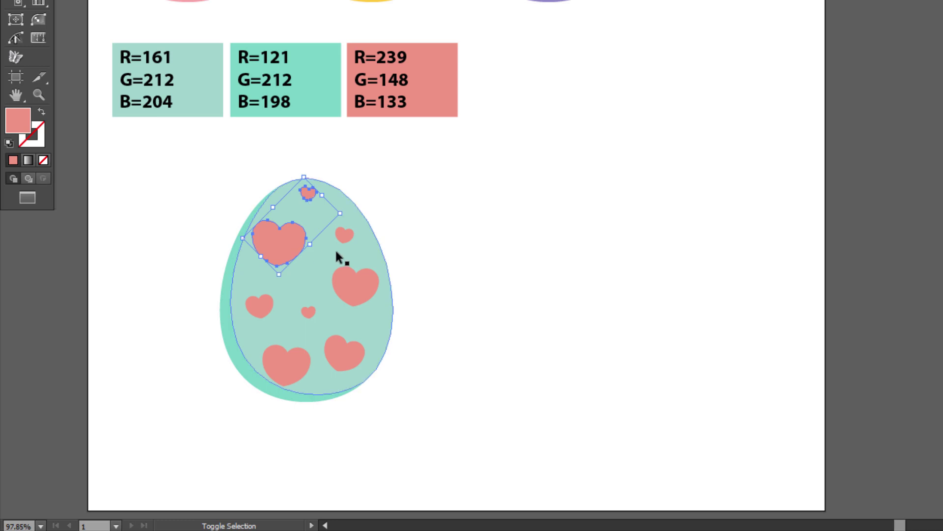
pyautogui.keyDown('shift'); pyautogui.click(346, 240); pyautogui.keyUp('shift')
pyautogui.keyDown('shift'); pyautogui.click(309, 313); pyautogui.keyUp('shift')
pyautogui.keyDown('shift'); pyautogui.click(266, 308); pyautogui.keyUp('shift')
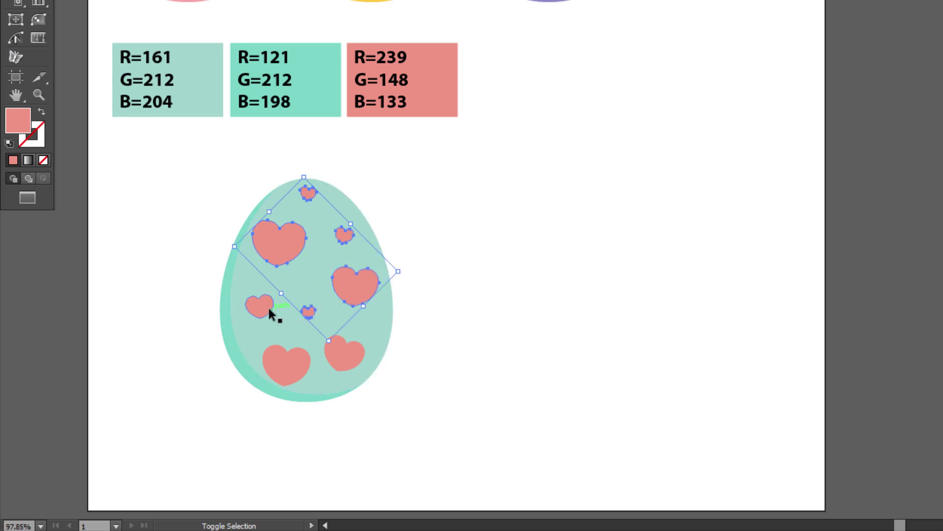
pyautogui.keyDown('shift'); pyautogui.click(288, 361); pyautogui.keyUp('shift')
# Add the last heart, group all hearts, and apply the Fisheye warp
pyautogui.keyDown('shift'); pyautogui.click(268, 396); pyautogui.keyUp('shift')
pyautogui.rightClick(233, 323)
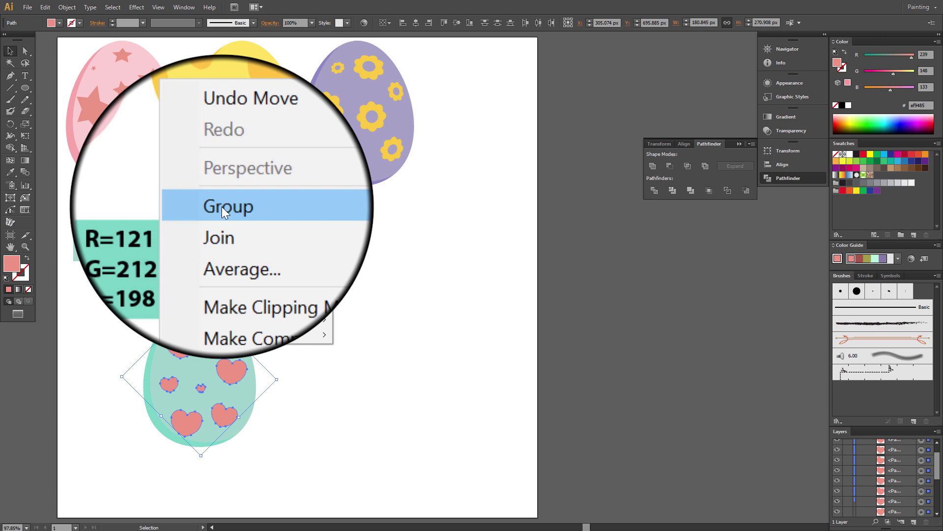
pyautogui.click(222, 207)
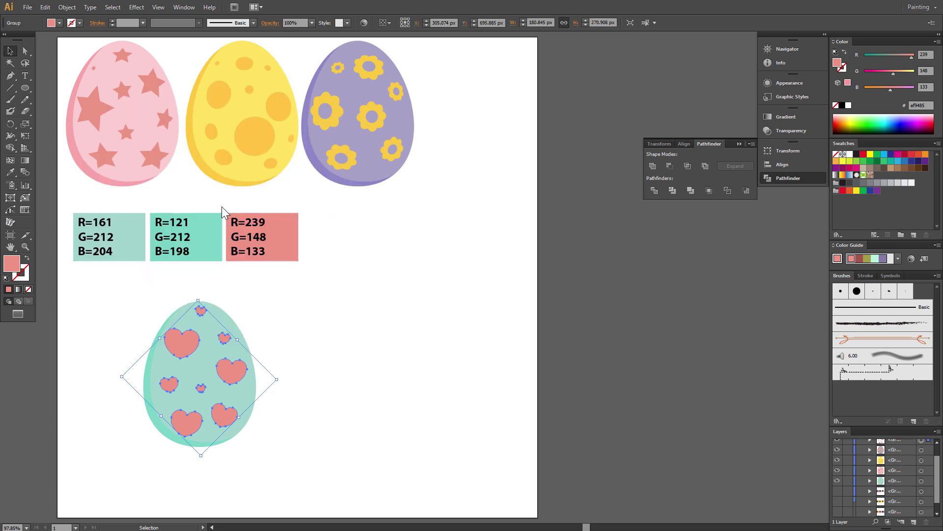
pyautogui.click(137, 7)
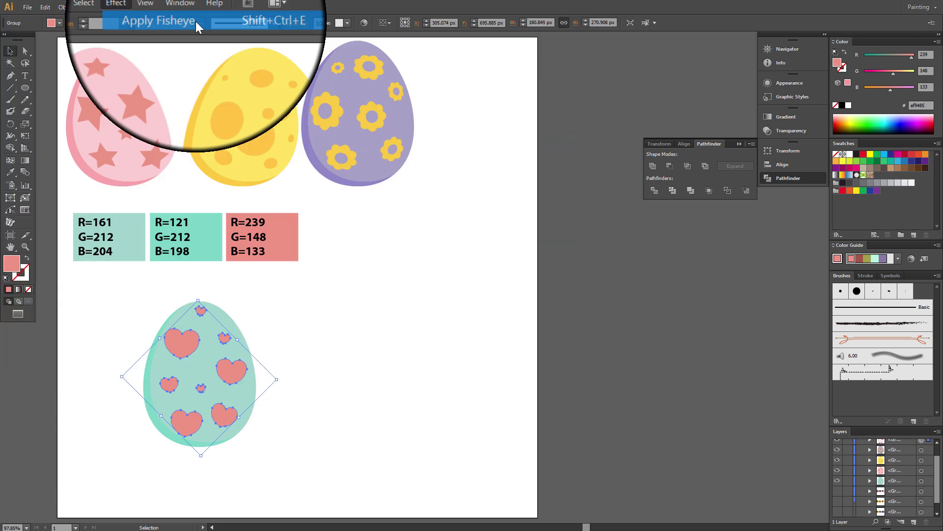
pyautogui.click(196, 22)
# Expand the hearts' fisheye appearance into plain shapes, then deselect
pyautogui.click(66, 7)
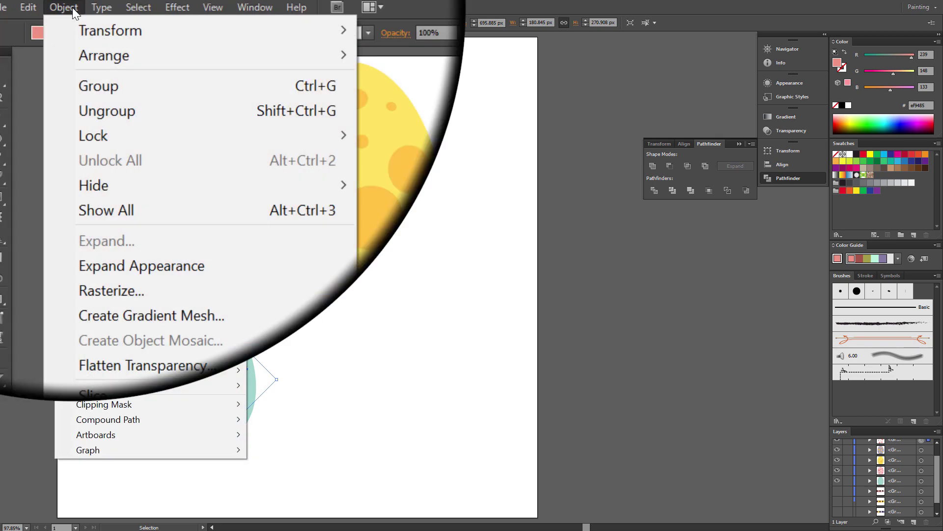
pyautogui.click(120, 164)
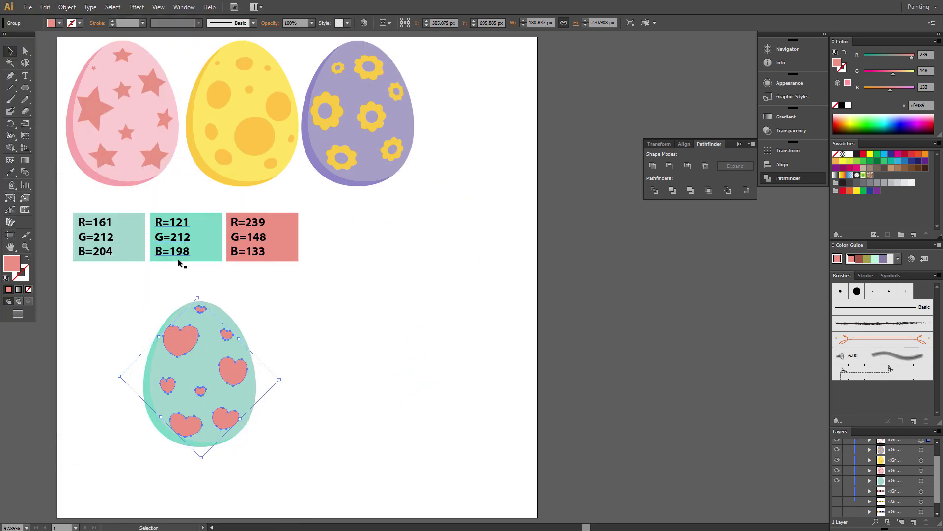
pyautogui.click(288, 348)
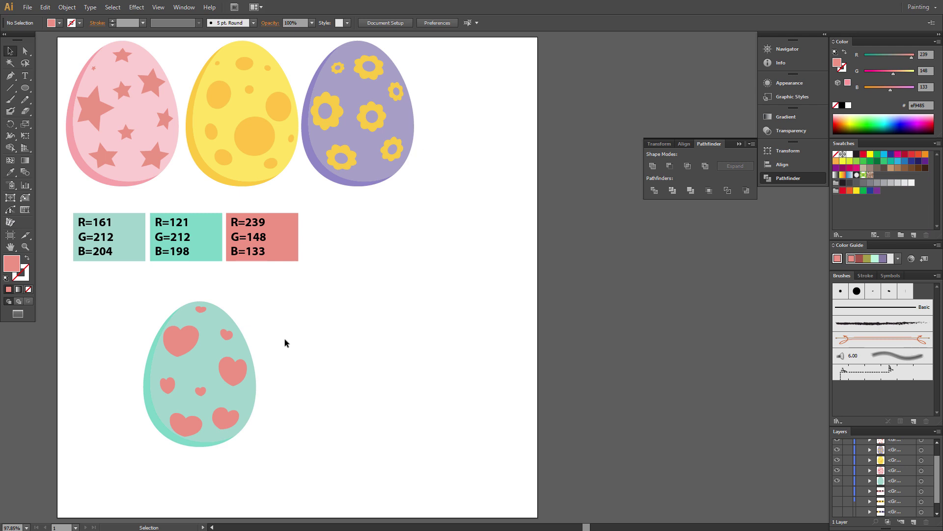
# Group the heart egg, hide the RGB reference boxes, and move it beside the other eggs
pyautogui.moveTo(105, 290); pyautogui.dragTo(334, 468)
pyautogui.rightClick(211, 388)
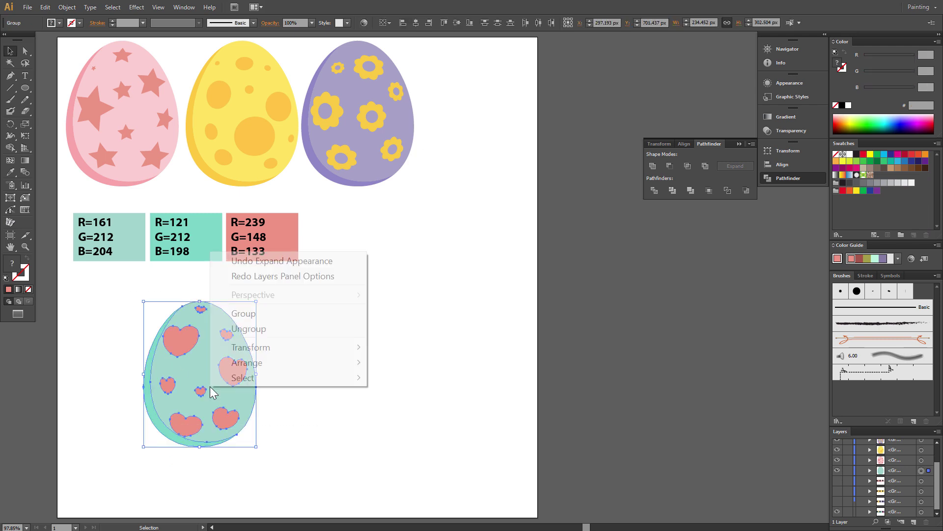
pyautogui.click(253, 314)
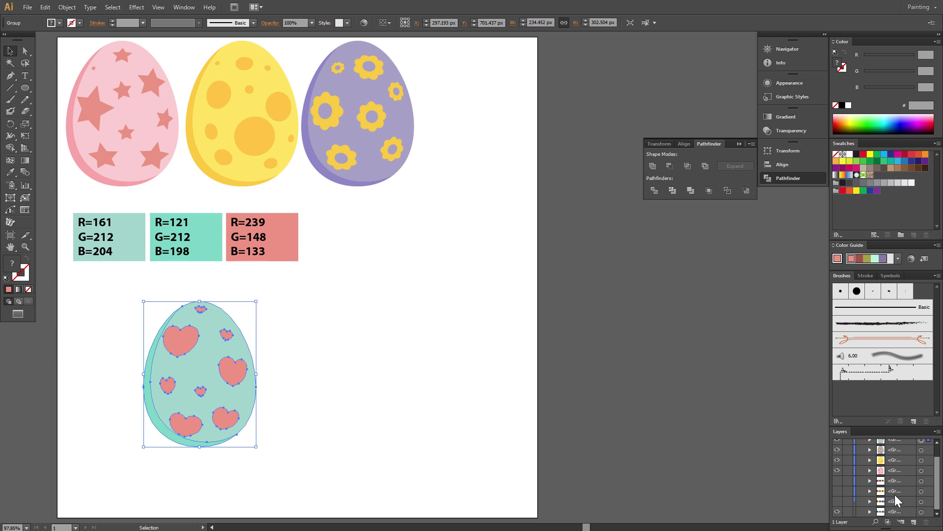
pyautogui.click(838, 512)
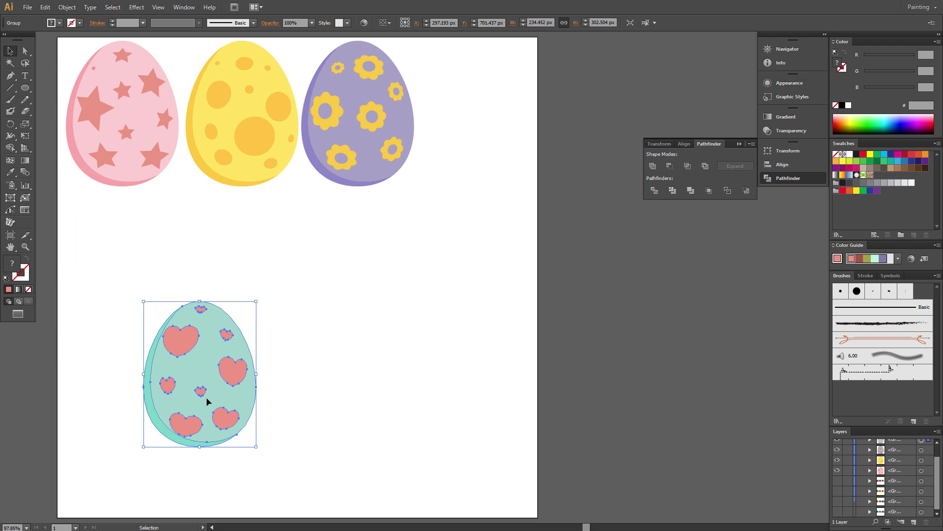
pyautogui.moveTo(208, 402); pyautogui.dragTo(479, 148)
# Select all four eggs and distribute their horizontal and vertical centres evenly
pyautogui.scroll(5, 323, 147)
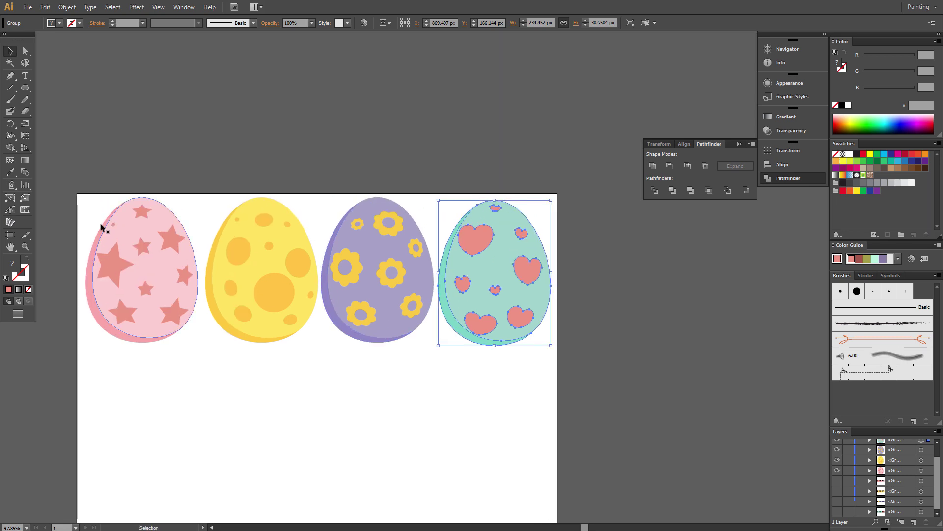
pyautogui.moveTo(101, 227); pyautogui.dragTo(524, 337)
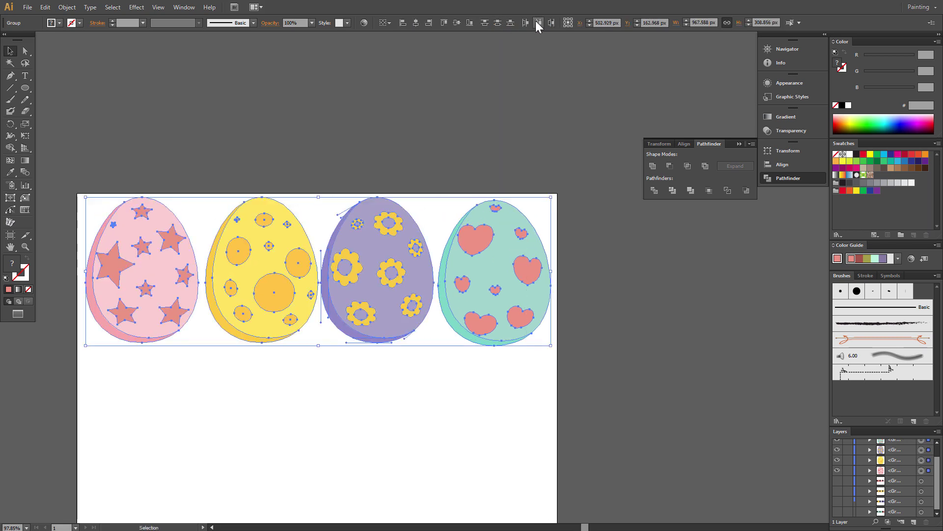
pyautogui.click(536, 21)
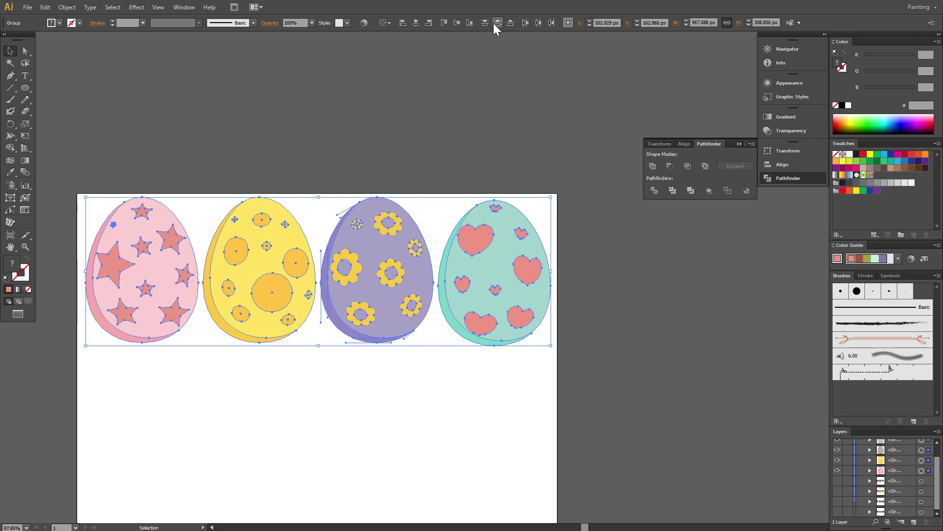
pyautogui.click(496, 22)
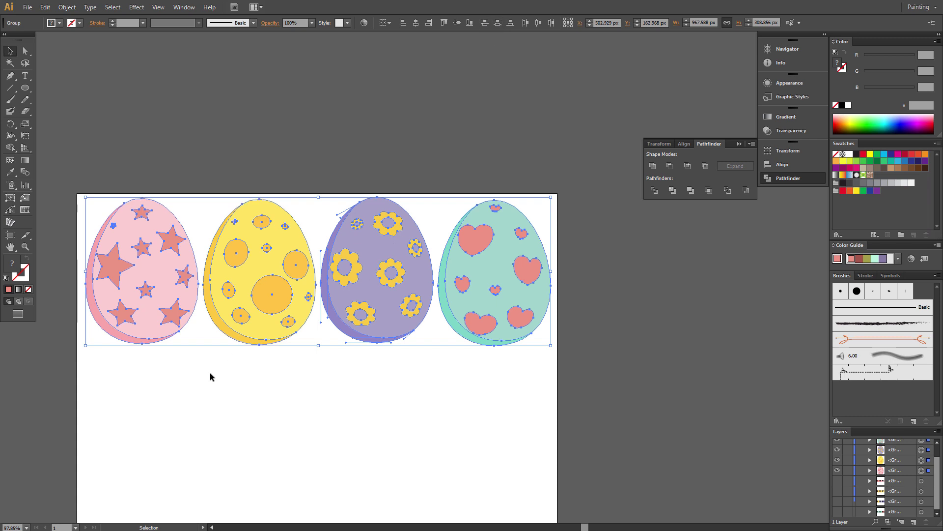